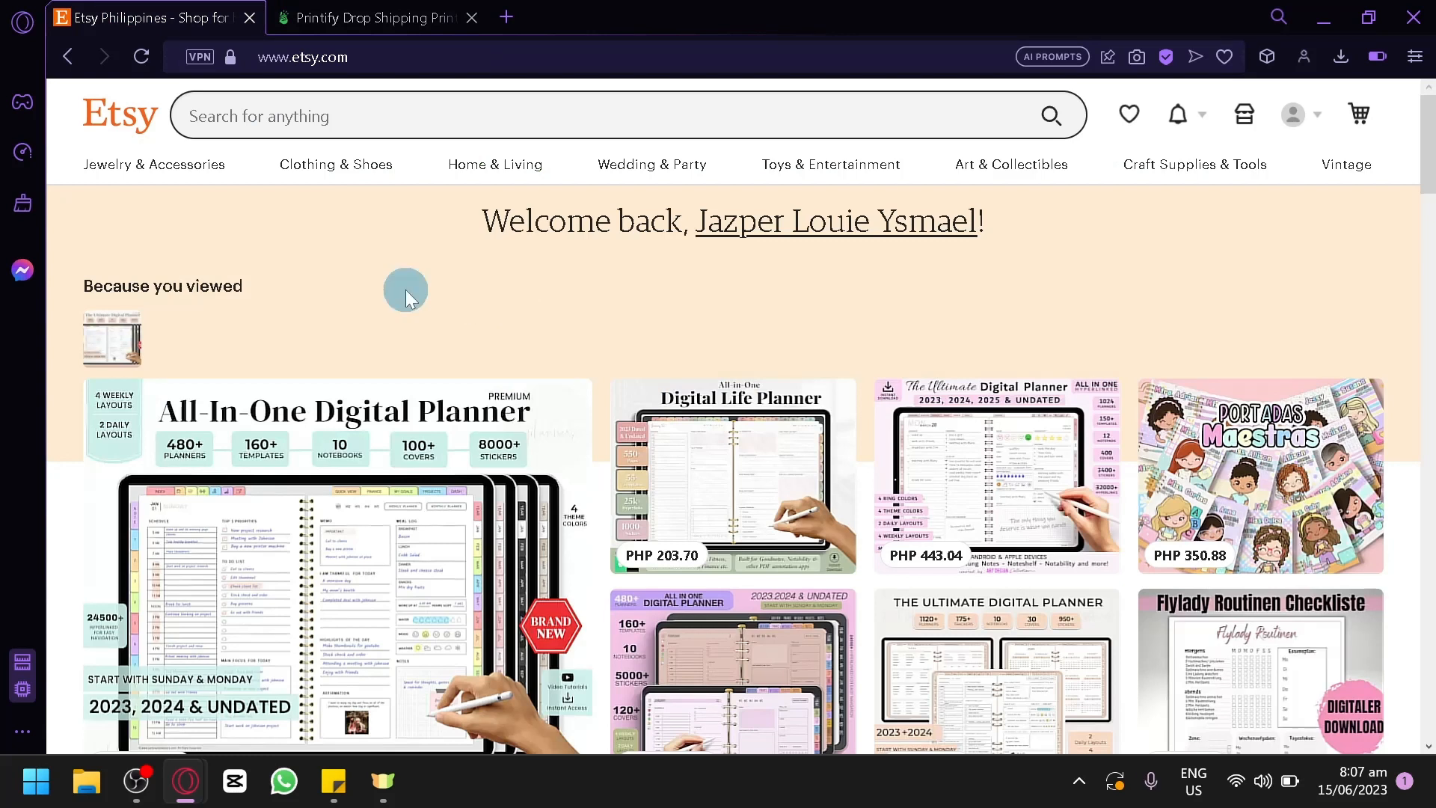
Switch to Printify and look over the existing items on the My Products page
left_click(358, 16)
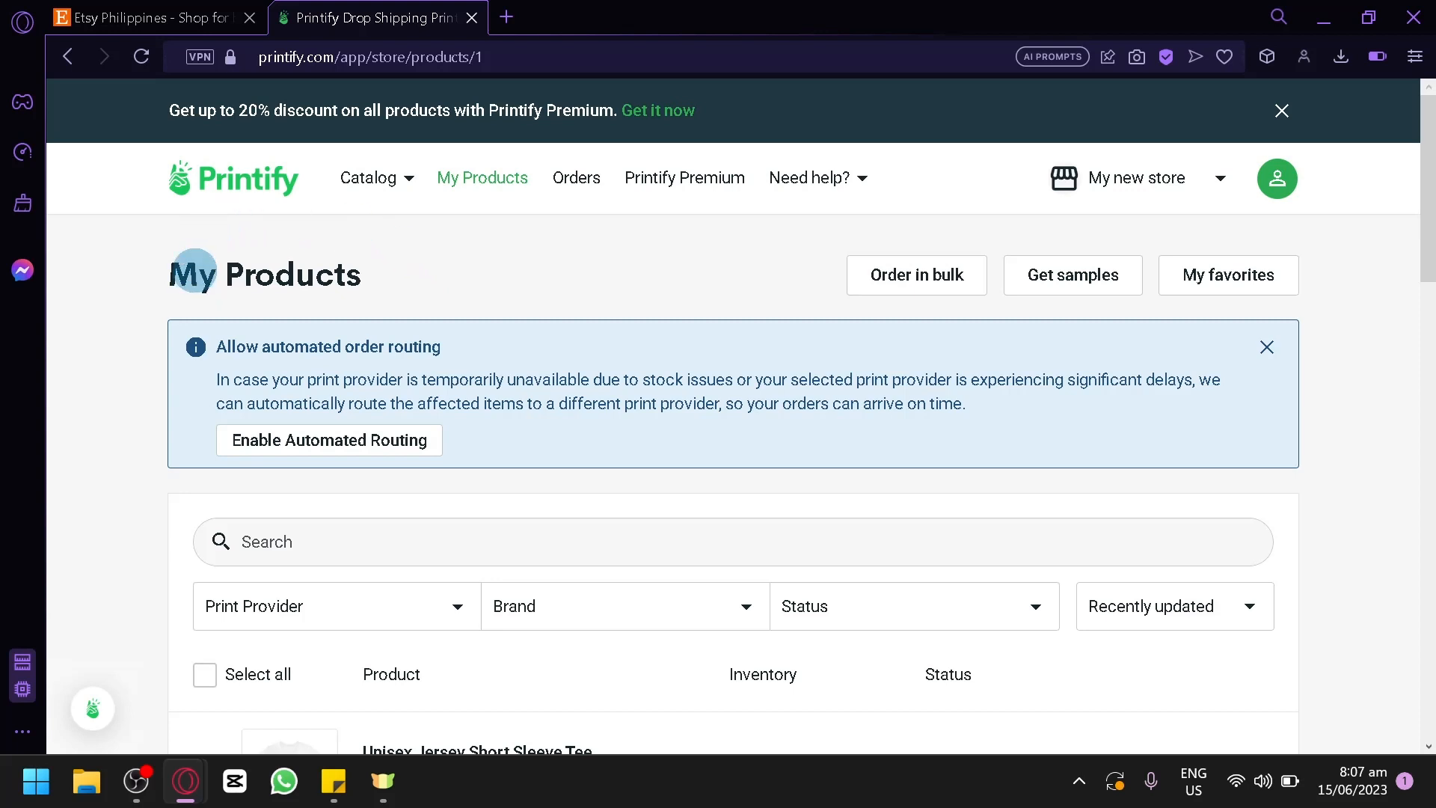
scroll(471, 292, "down", 6)
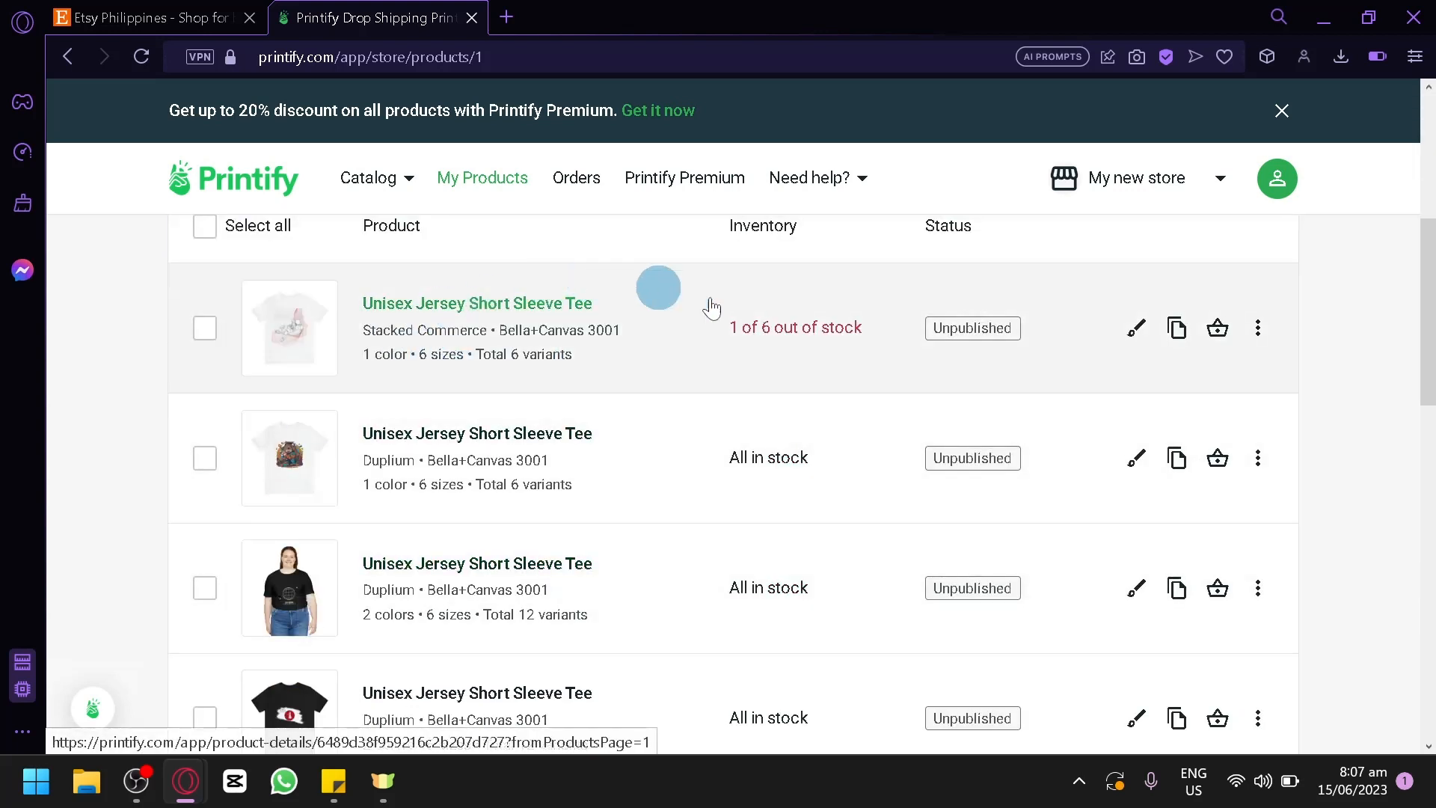
scroll(1363, 479, "up", 6)
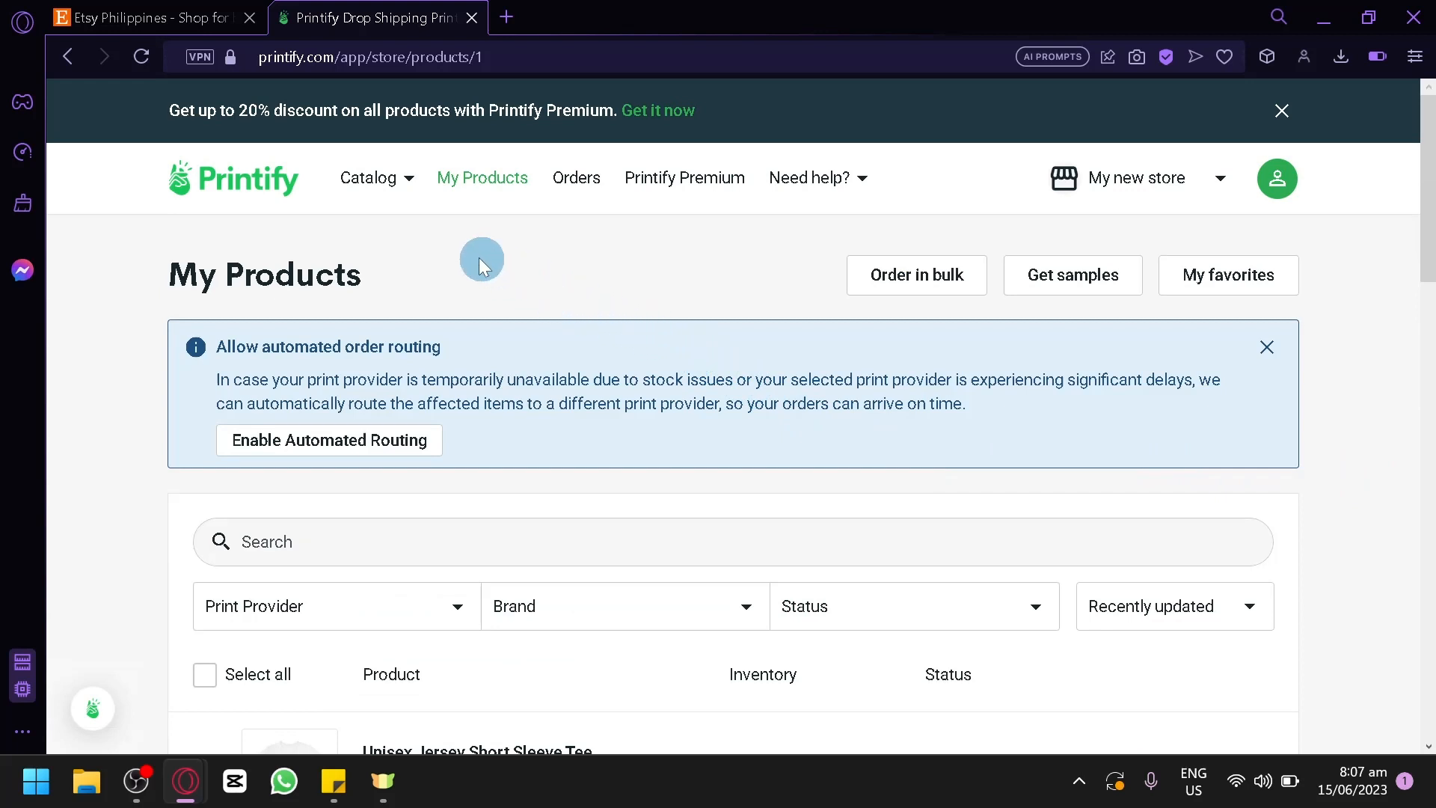
Open the catalog's Featured Products page and examine its bestsellers and product categories
left_click(400, 179)
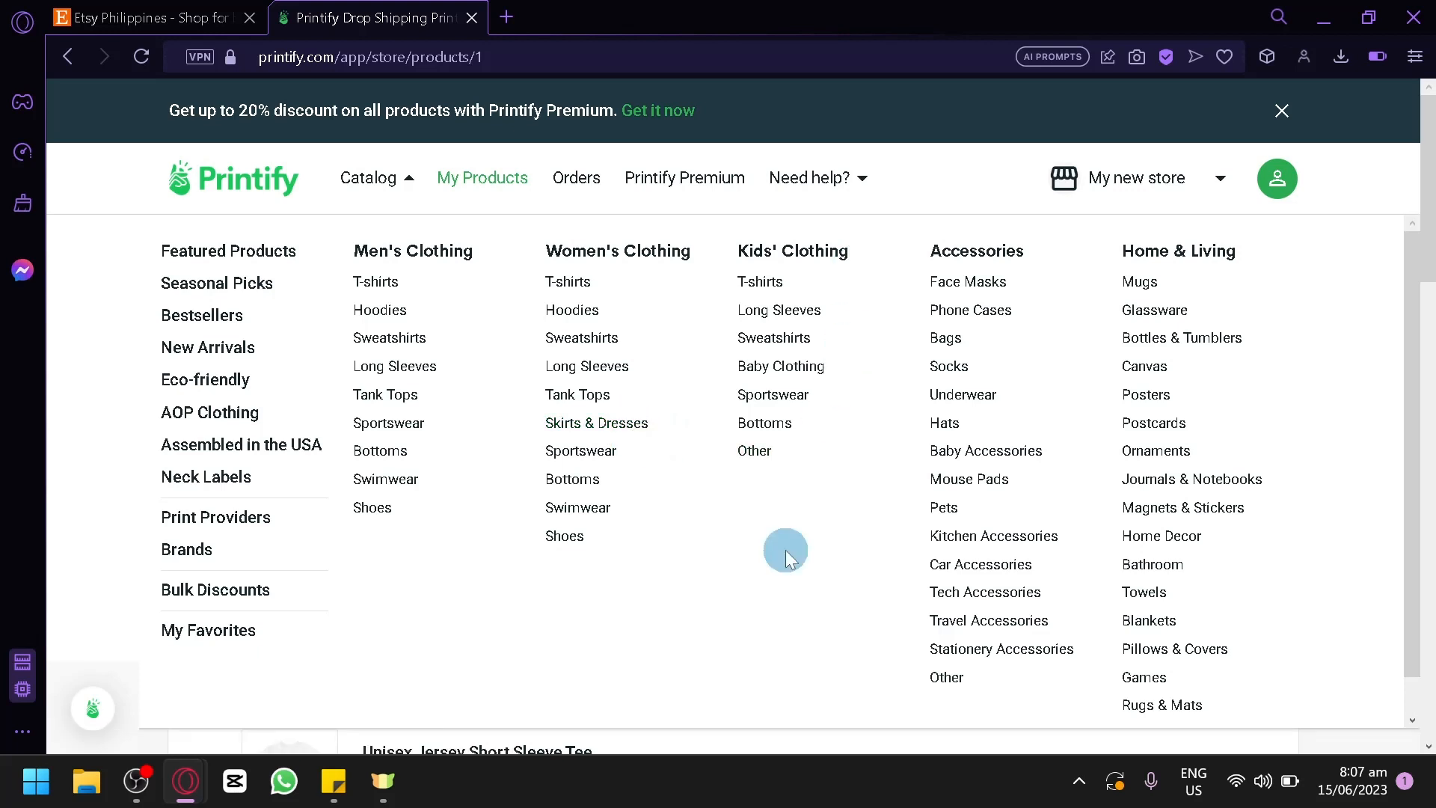
left_click(235, 258)
scroll(352, 385, "down", 10)
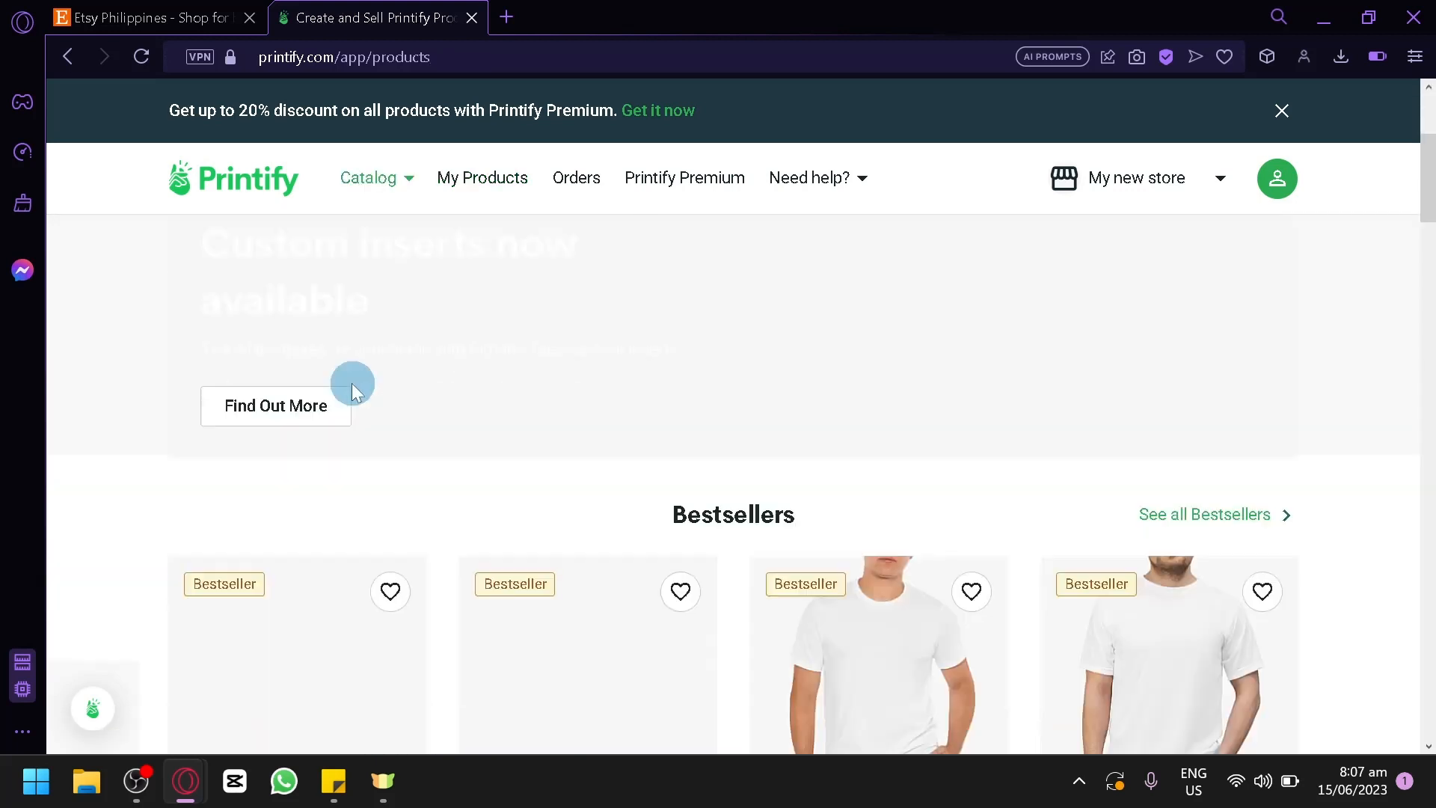
scroll(1026, 343, "up", 4)
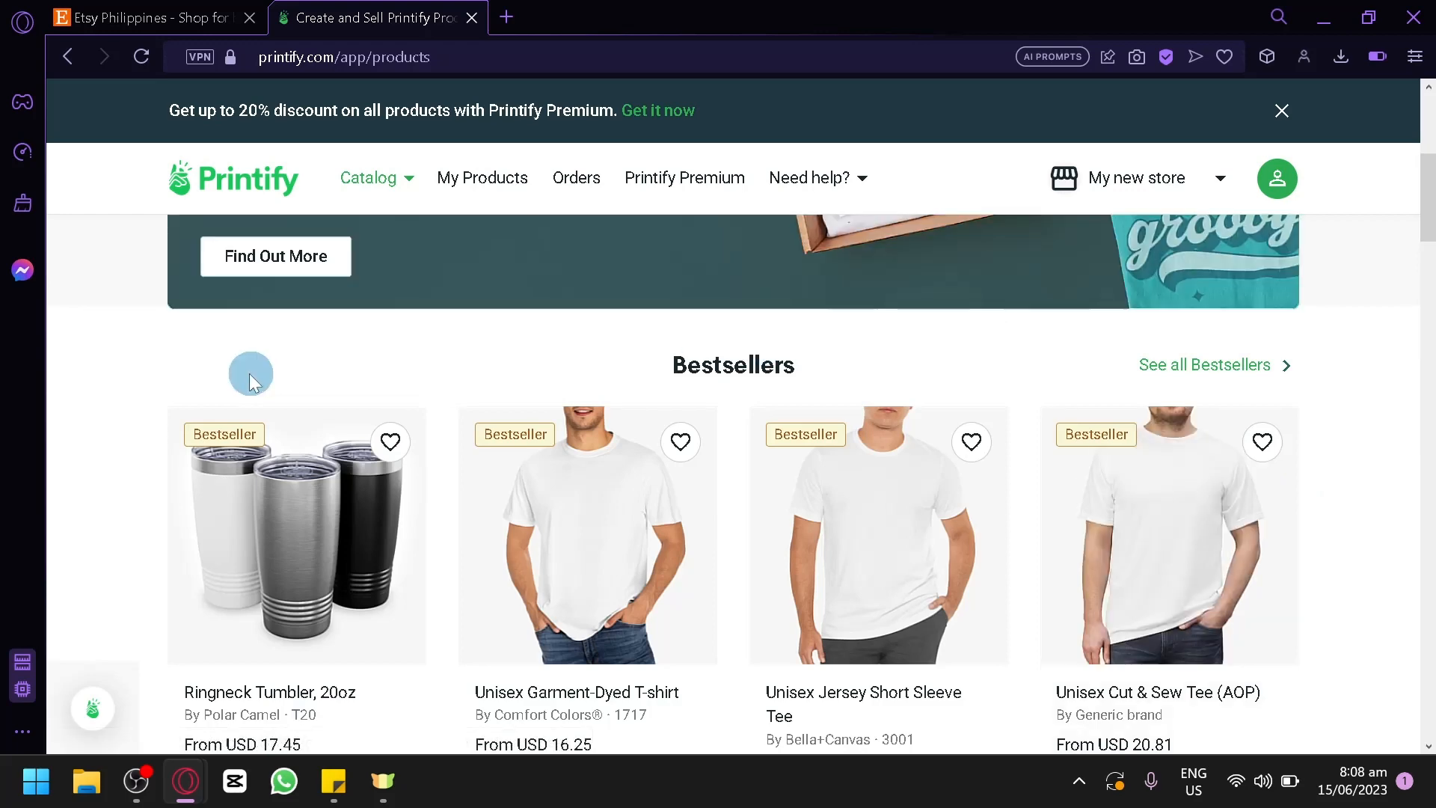
scroll(313, 406, "down", 2)
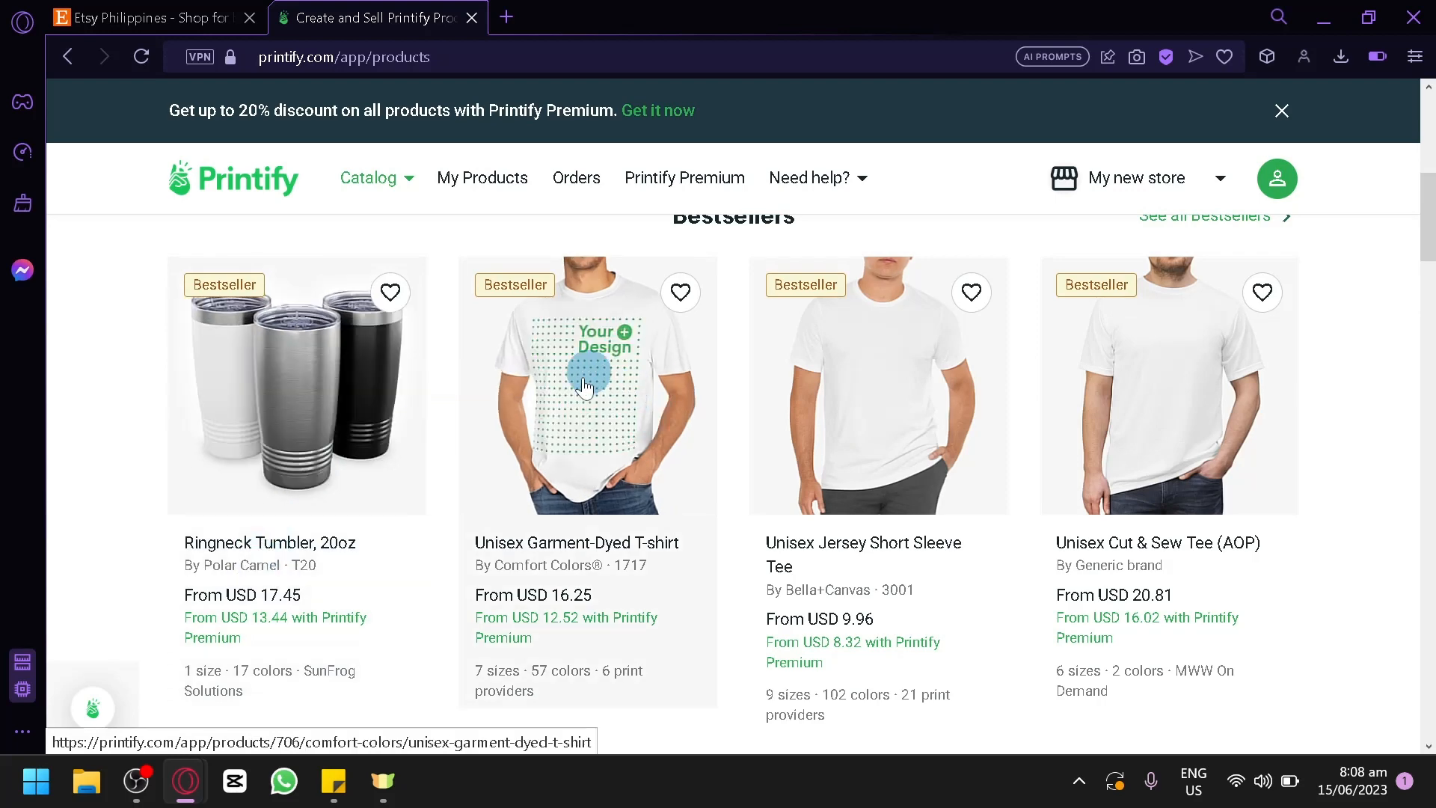
scroll(1195, 570, "down", 10)
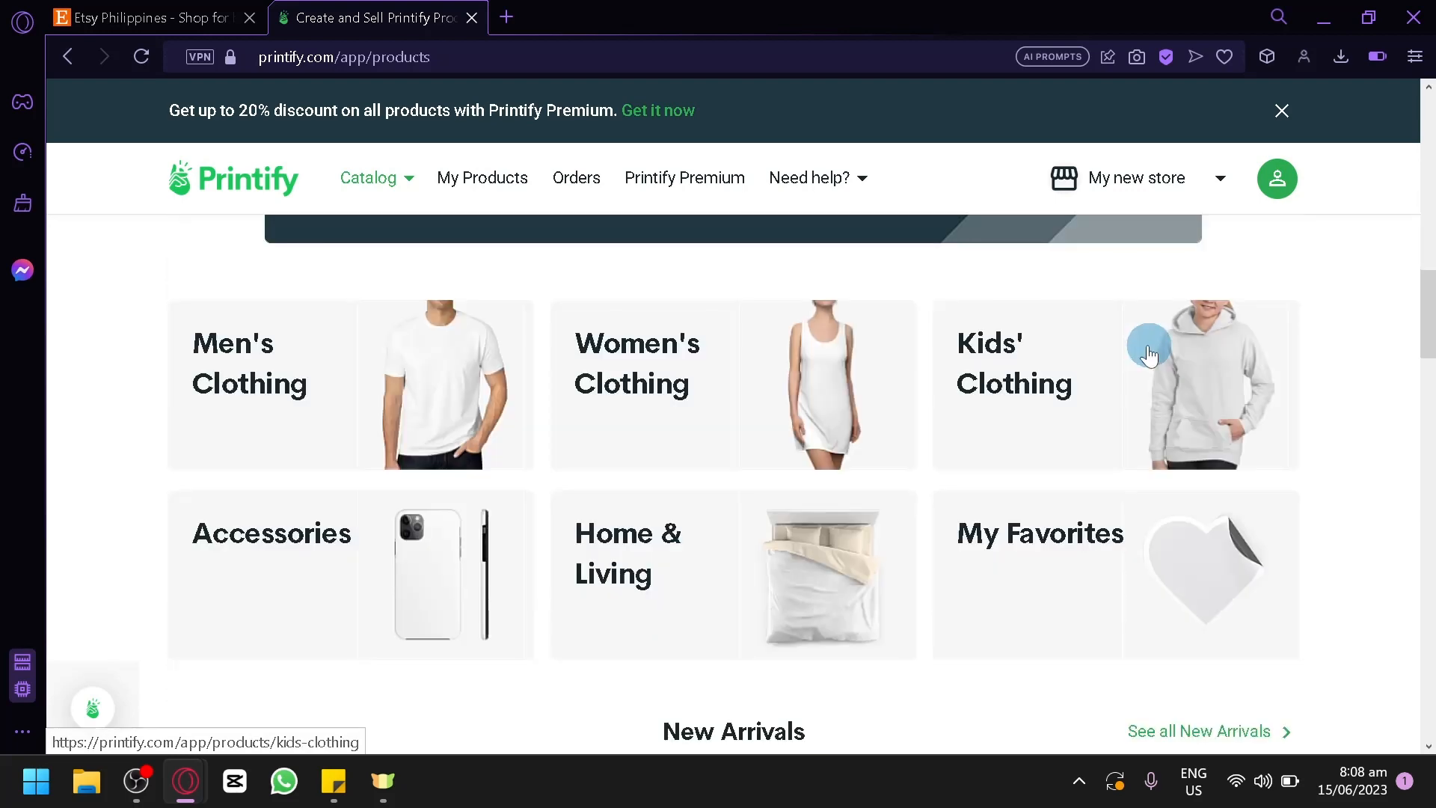
scroll(975, 394, "up", 18)
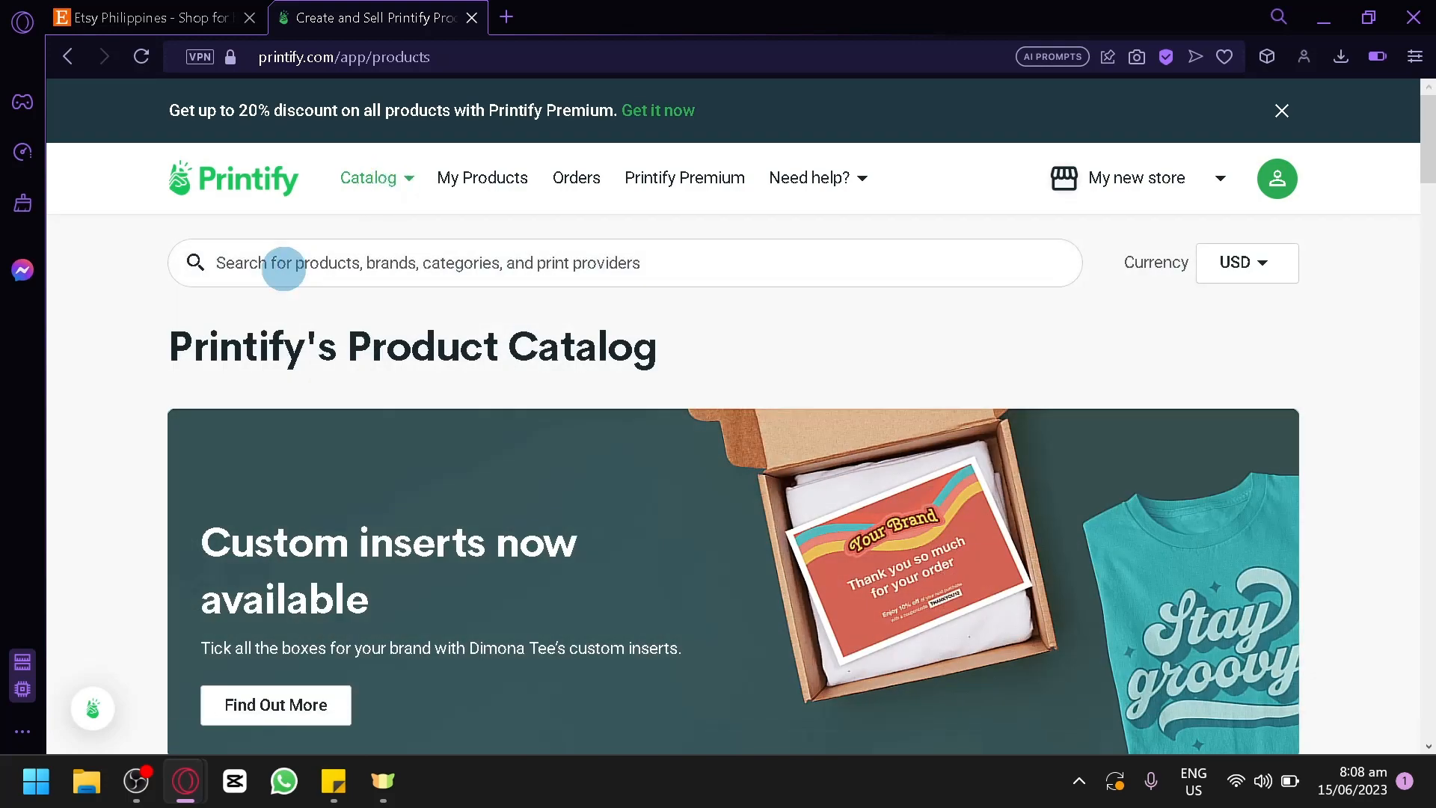
Open the Seasonal Picks category in the catalog and look through its products
mouse_move(370, 187)
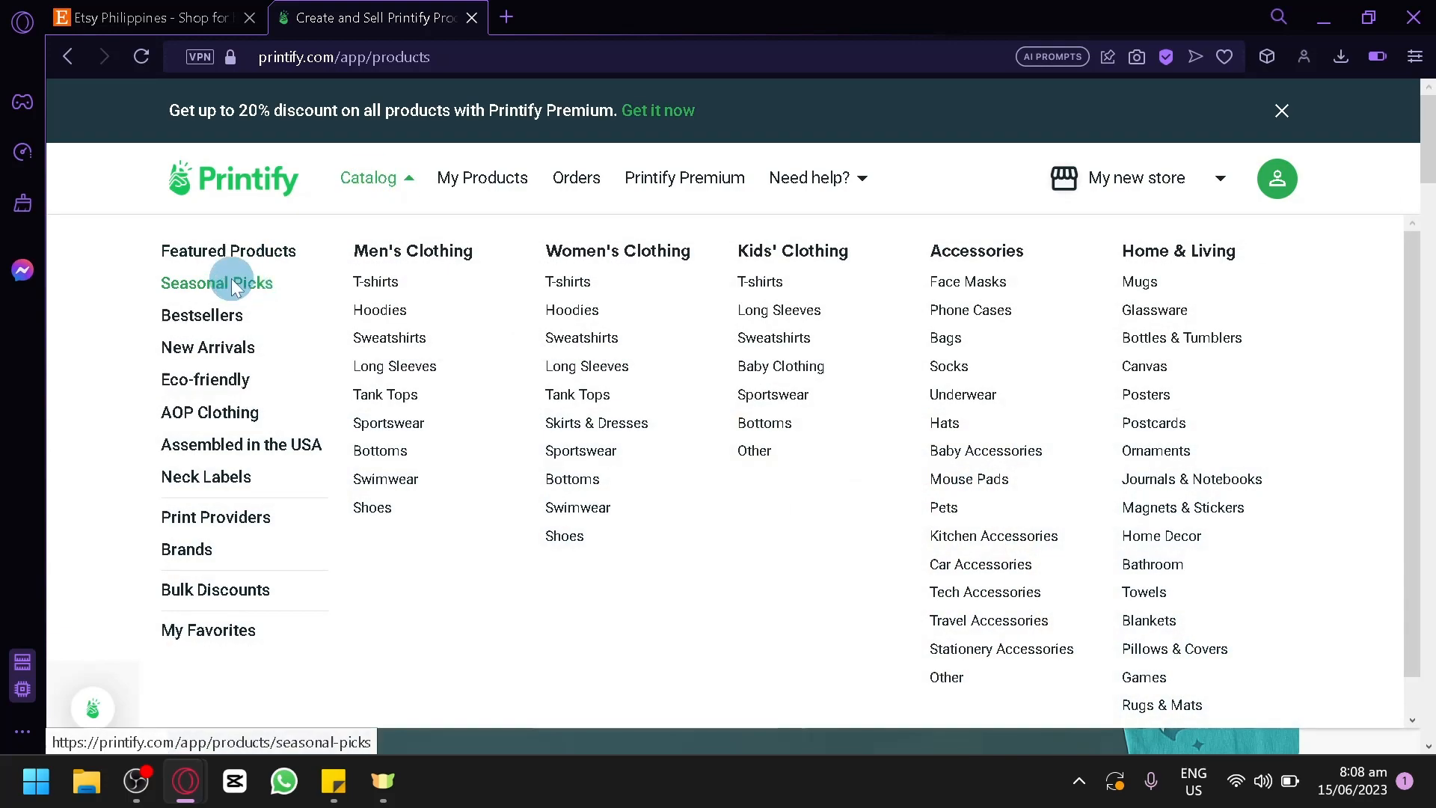
left_click(234, 282)
scroll(486, 336, "down", 2)
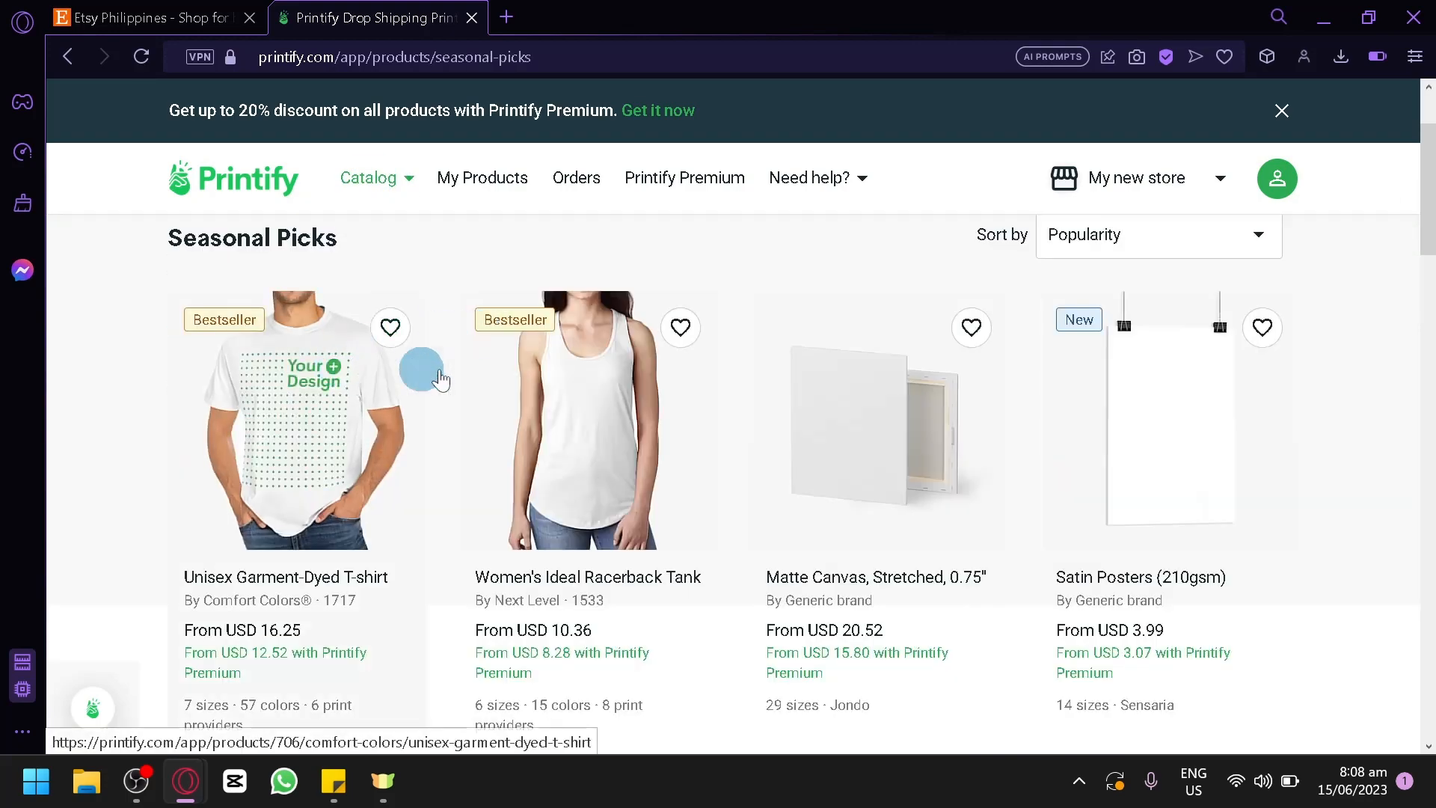
scroll(1245, 440, "down", 6)
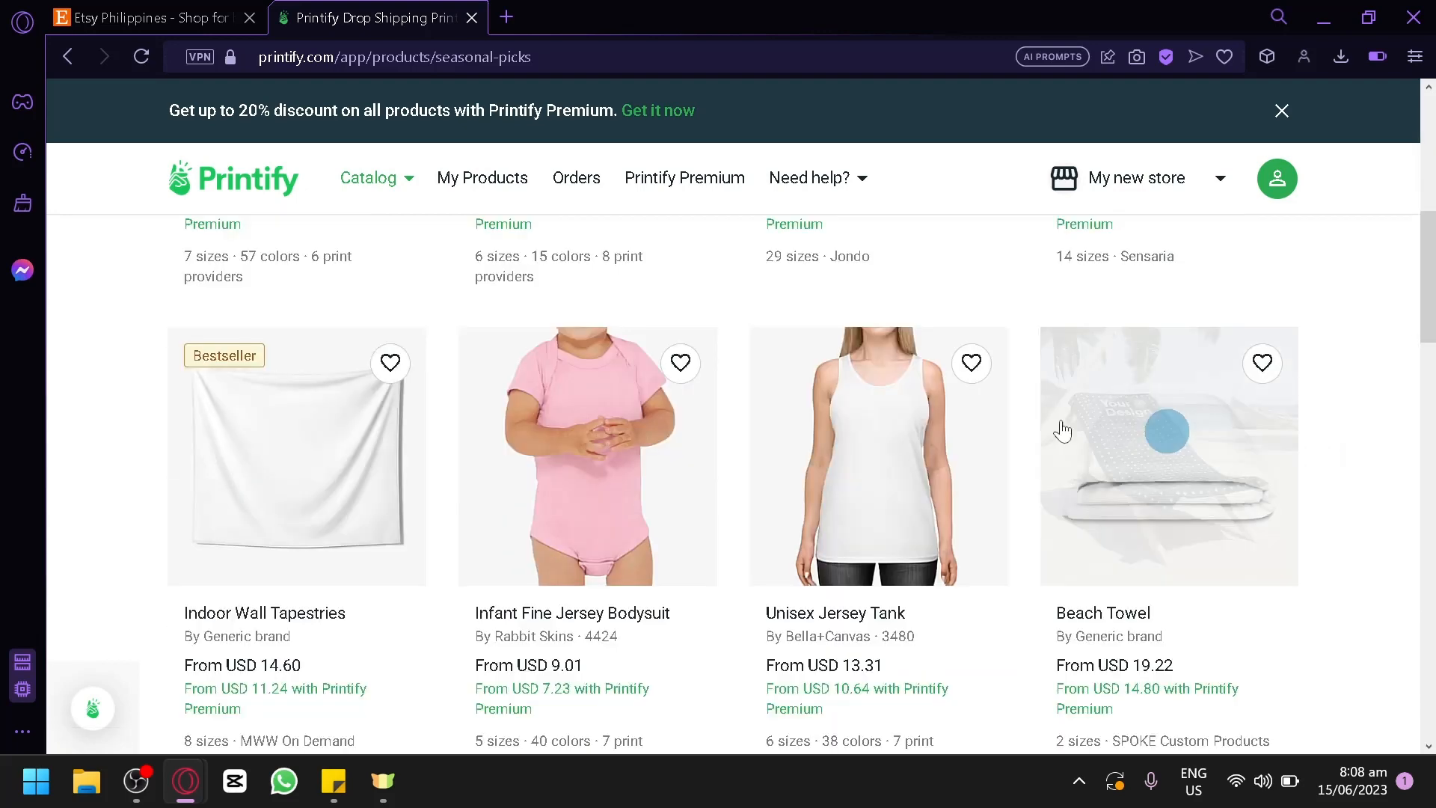
scroll(1166, 419, "up", 6)
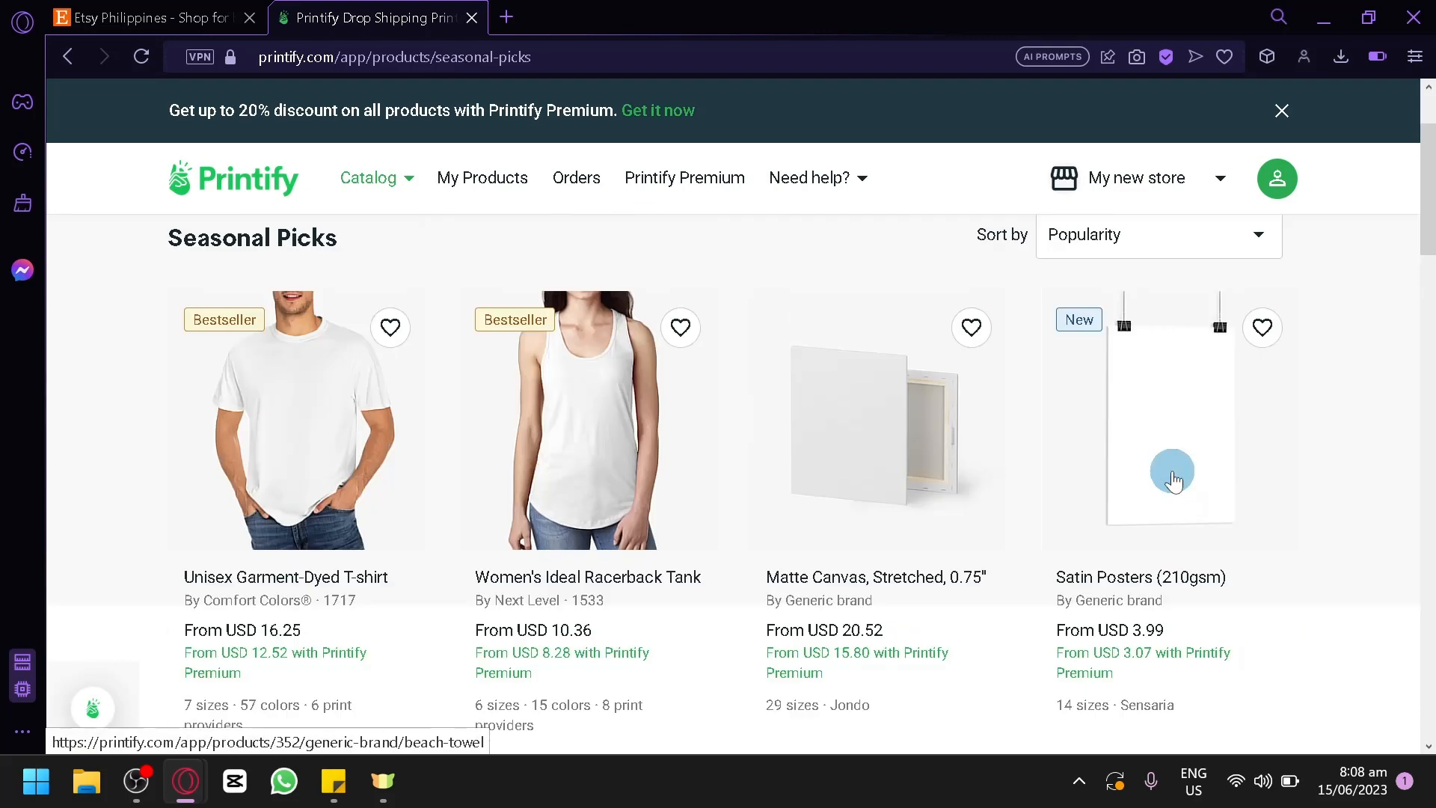
scroll(562, 428, "up", 2)
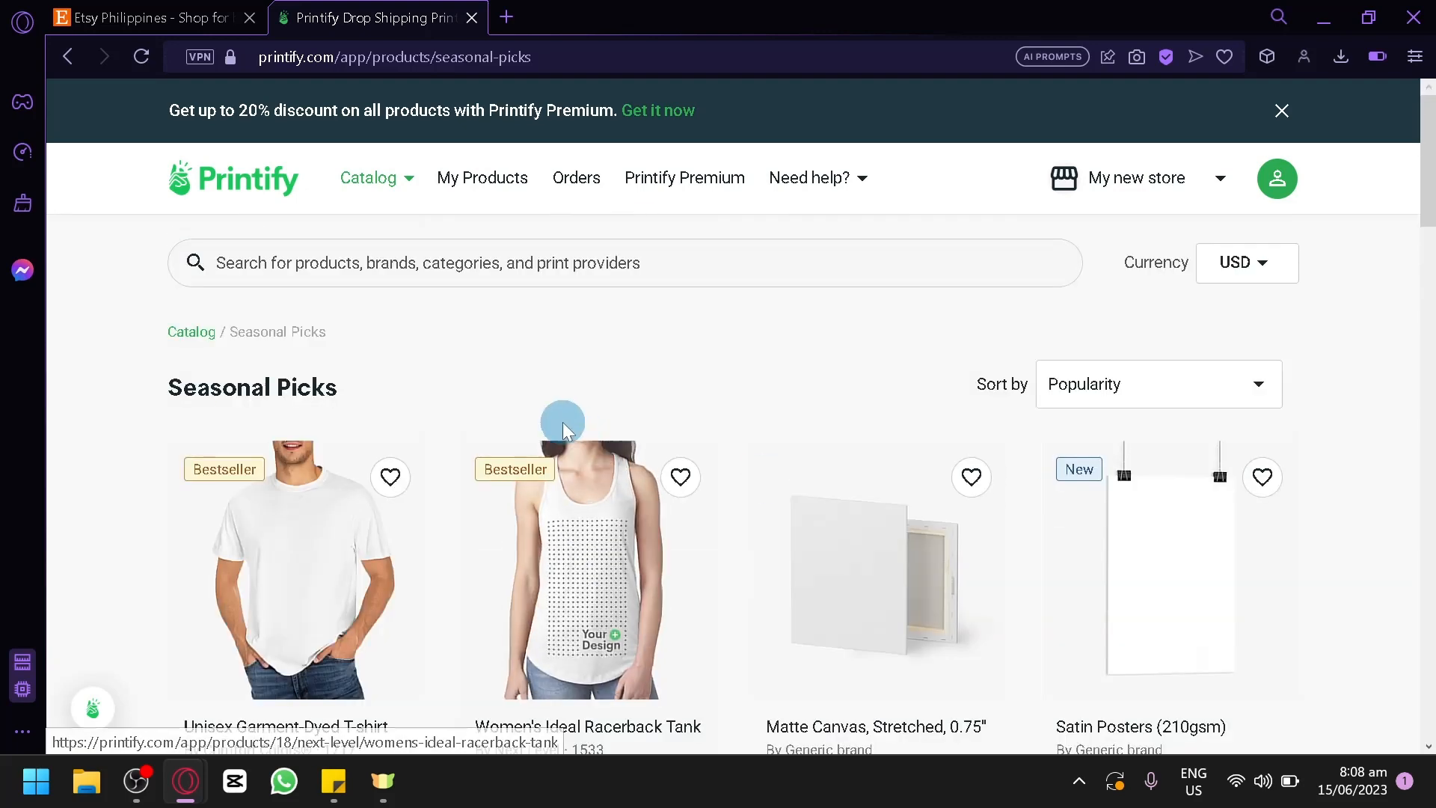
Open the Bestsellers category in the catalog and compare the listed products and their prices
left_click(404, 181)
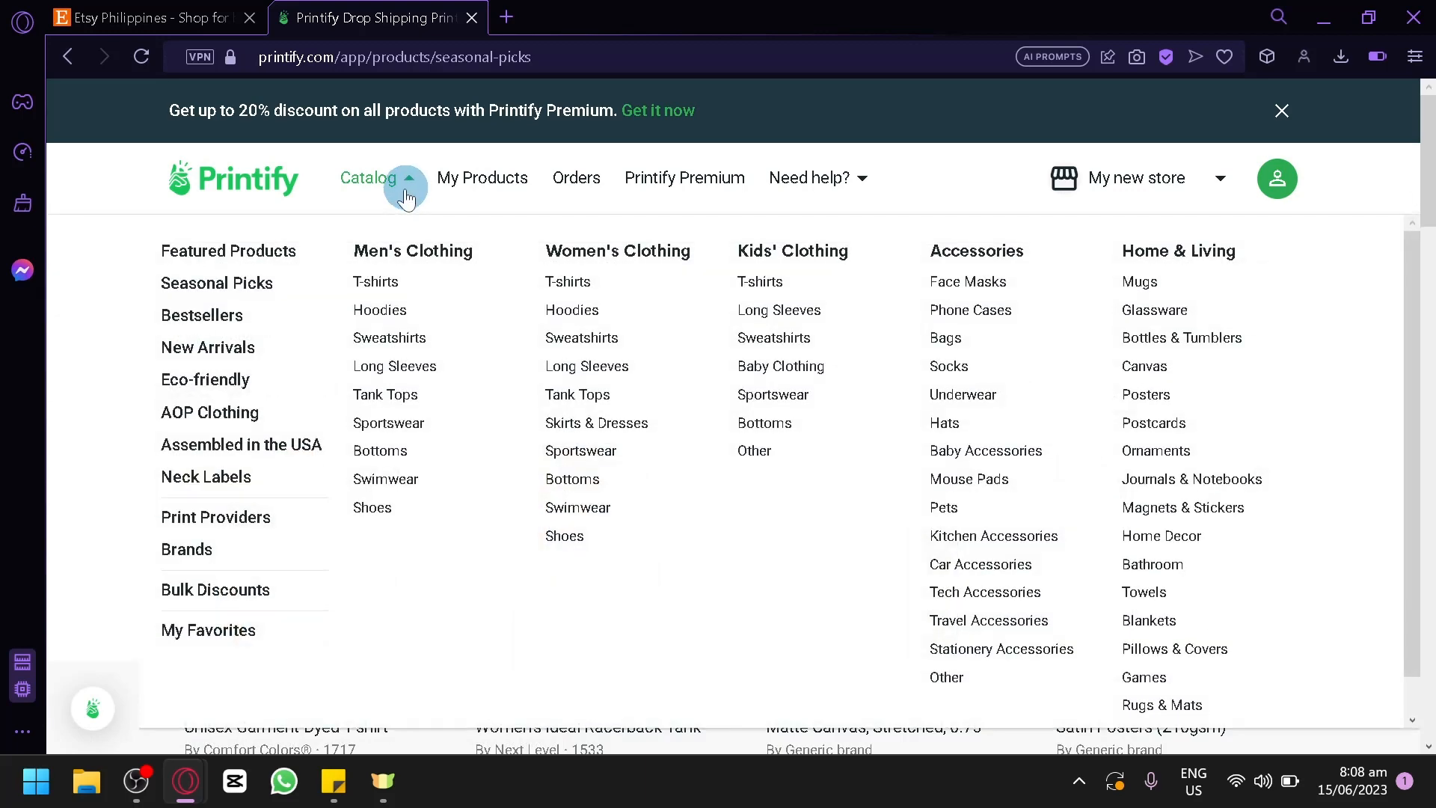
left_click(200, 310)
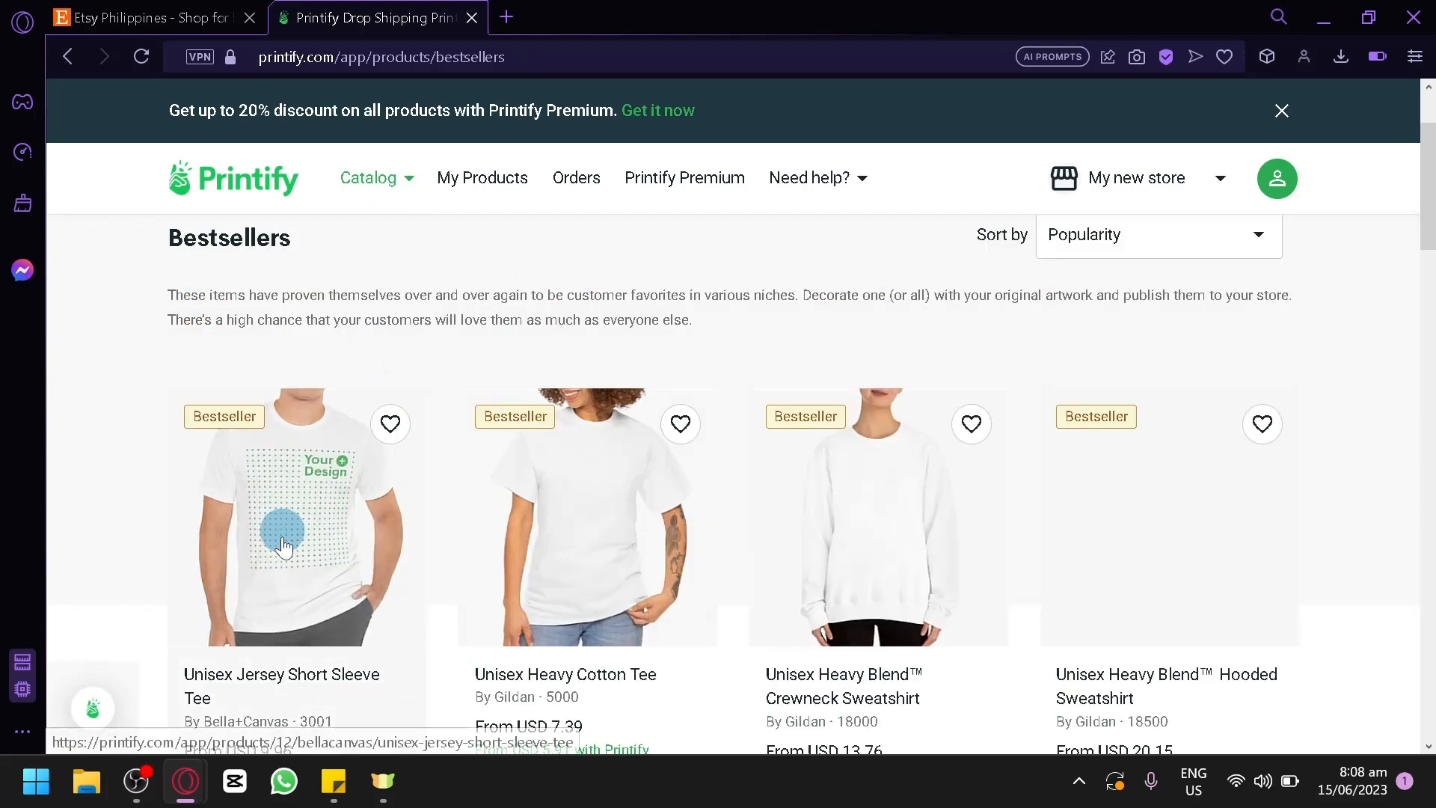
scroll(1235, 365, "down", 5)
scroll(1219, 418, "up", 2)
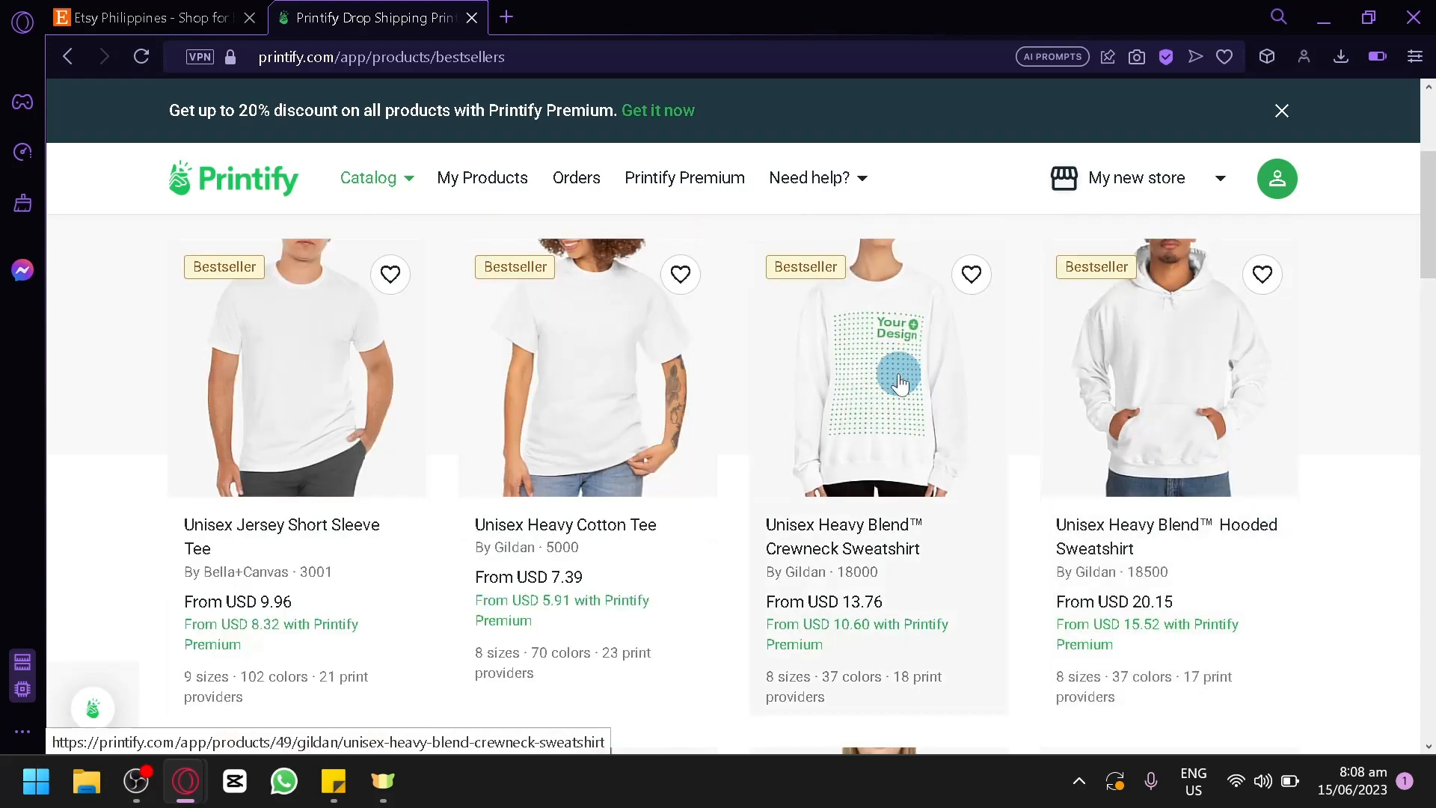
scroll(673, 367, "down", 6)
scroll(1202, 424, "down", 5)
scroll(997, 426, "up", 12)
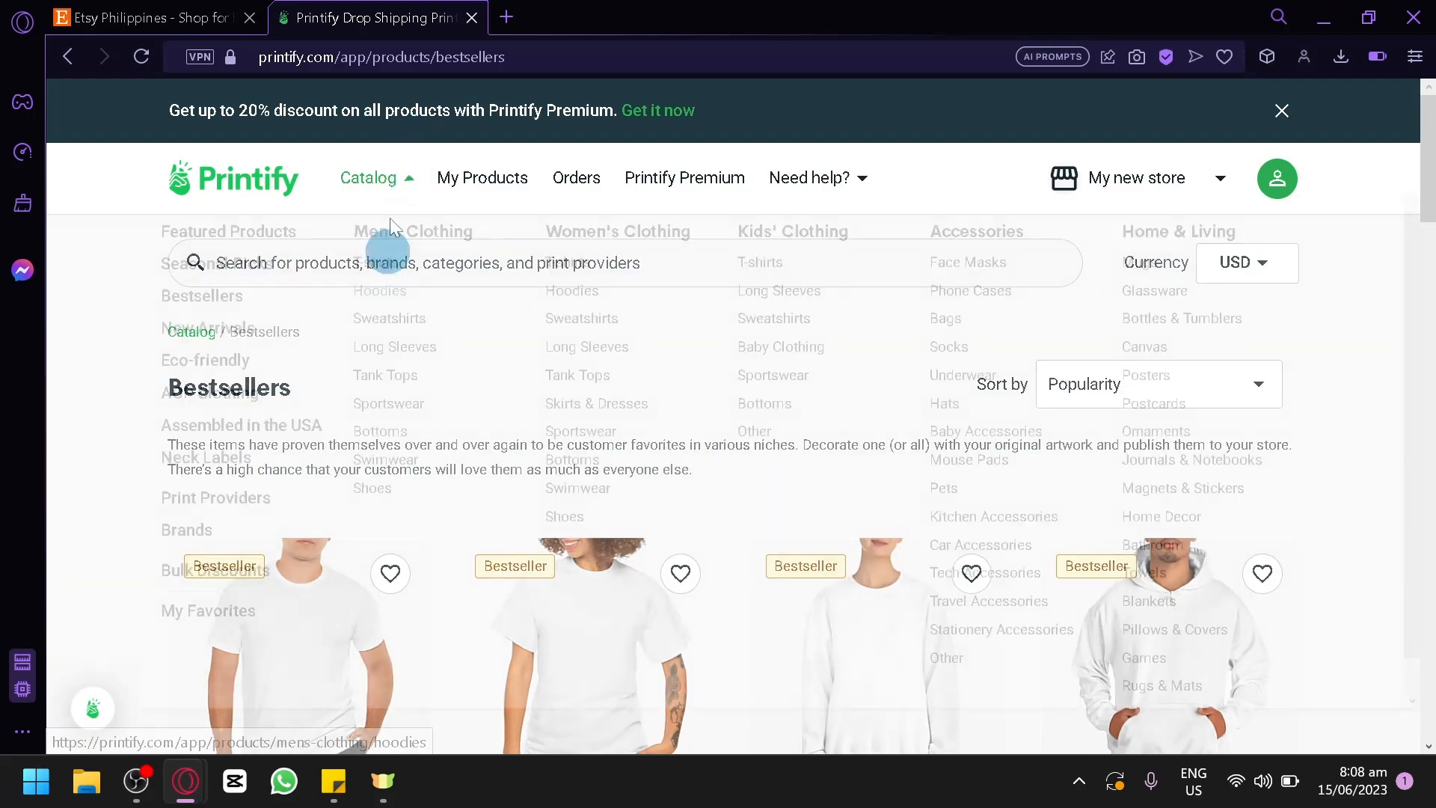
mouse_move(387, 184)
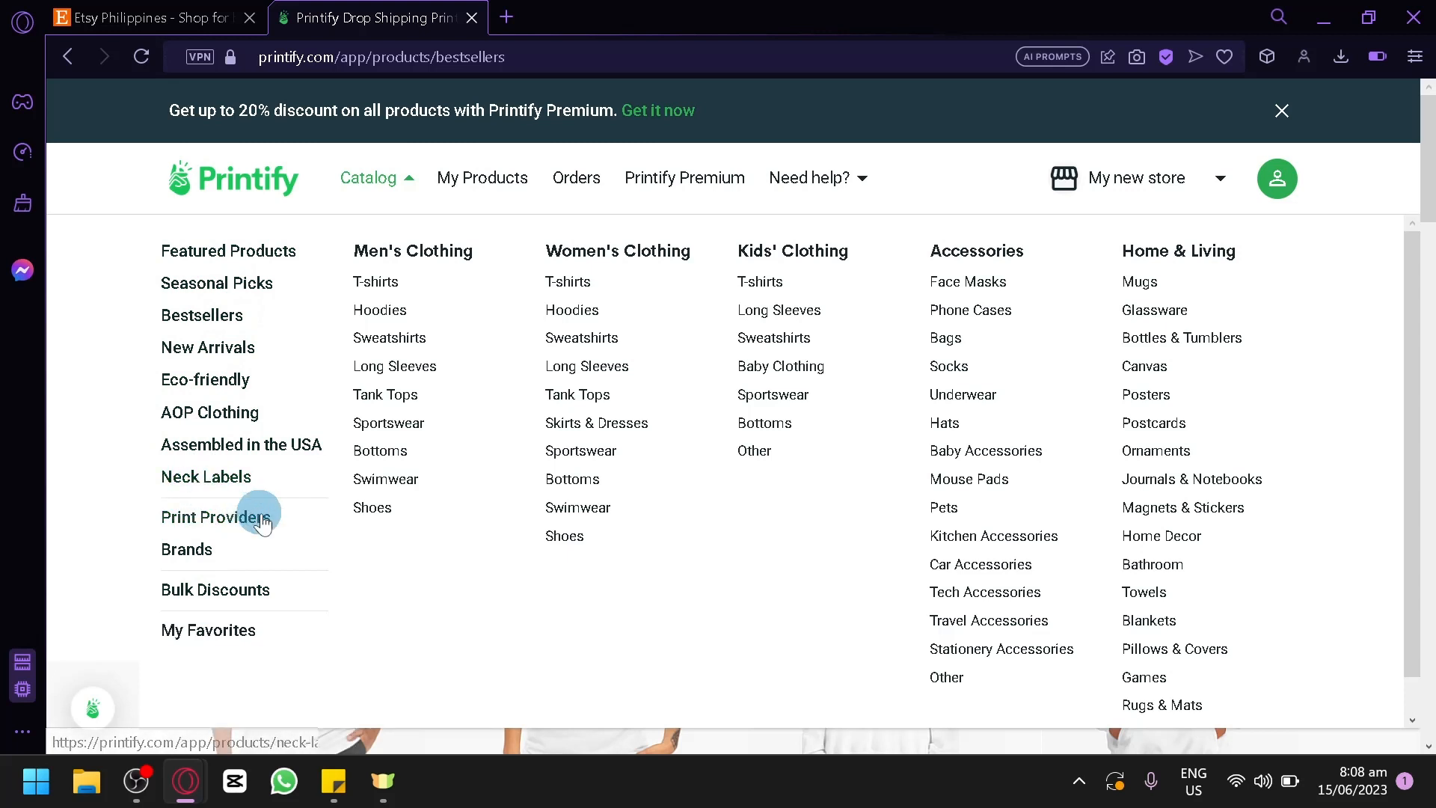
left_click(221, 10)
left_click(410, 11)
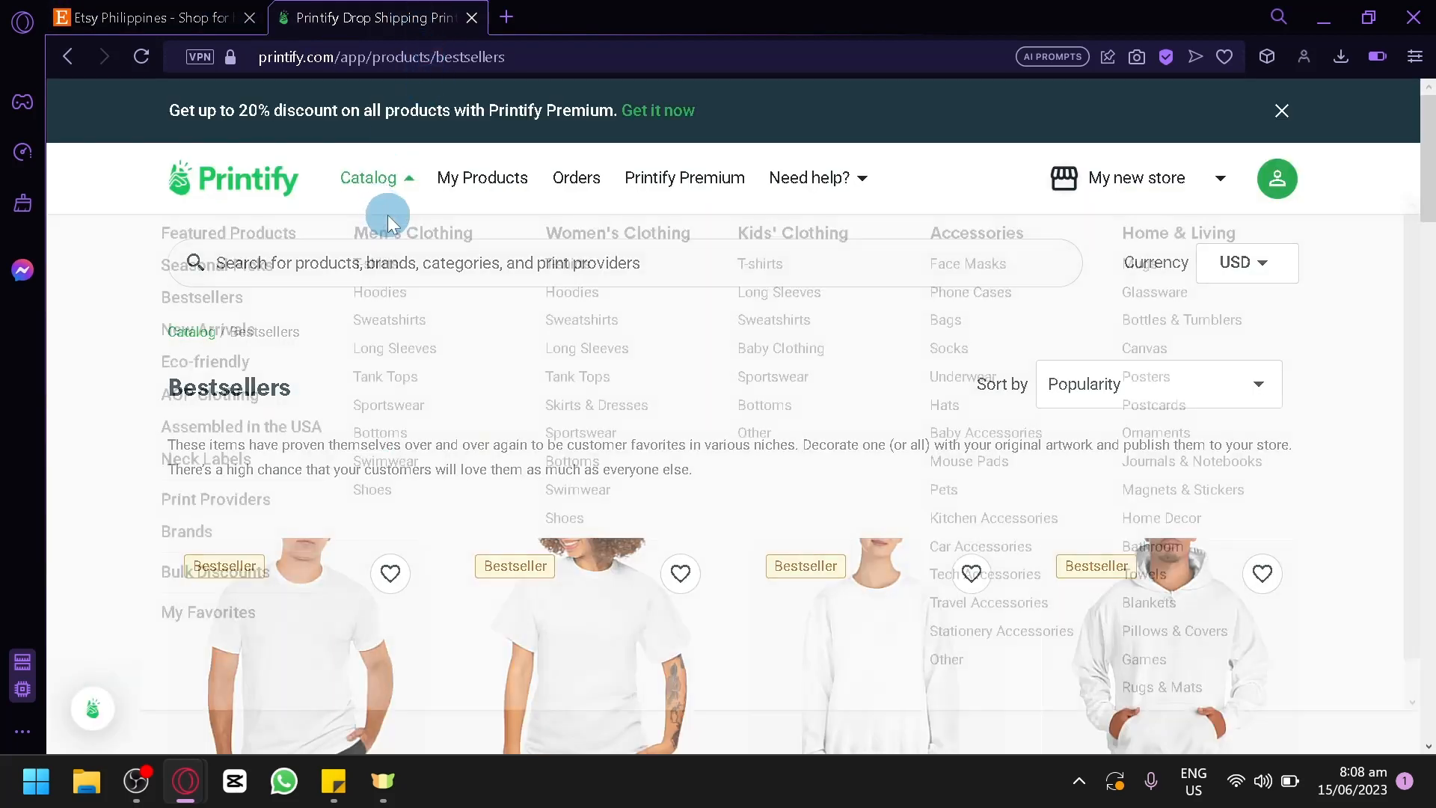
Open the Hoodies category under Men's Clothing and look through the available hoodies, prices and filters
left_click(374, 323)
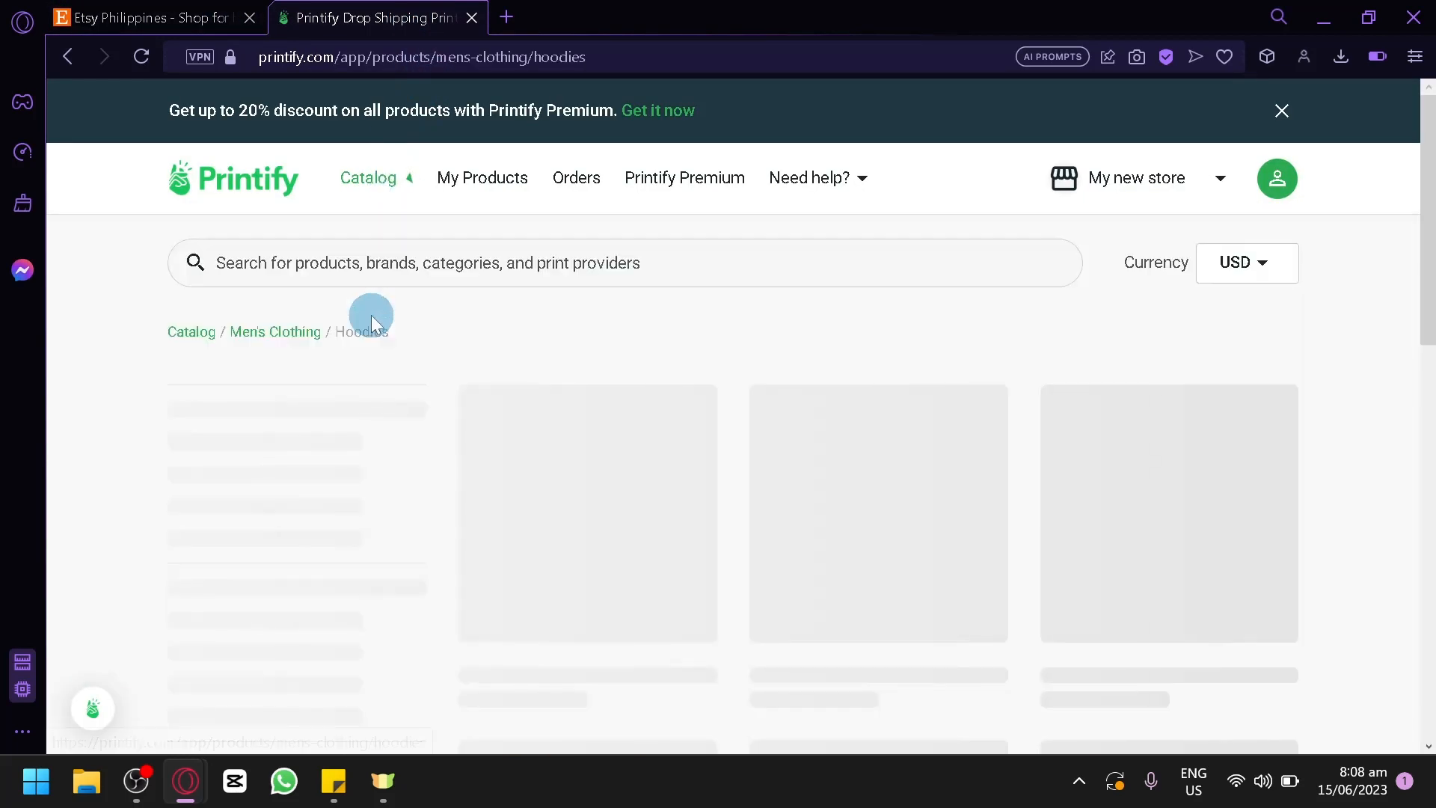
scroll(365, 307, "down", 3)
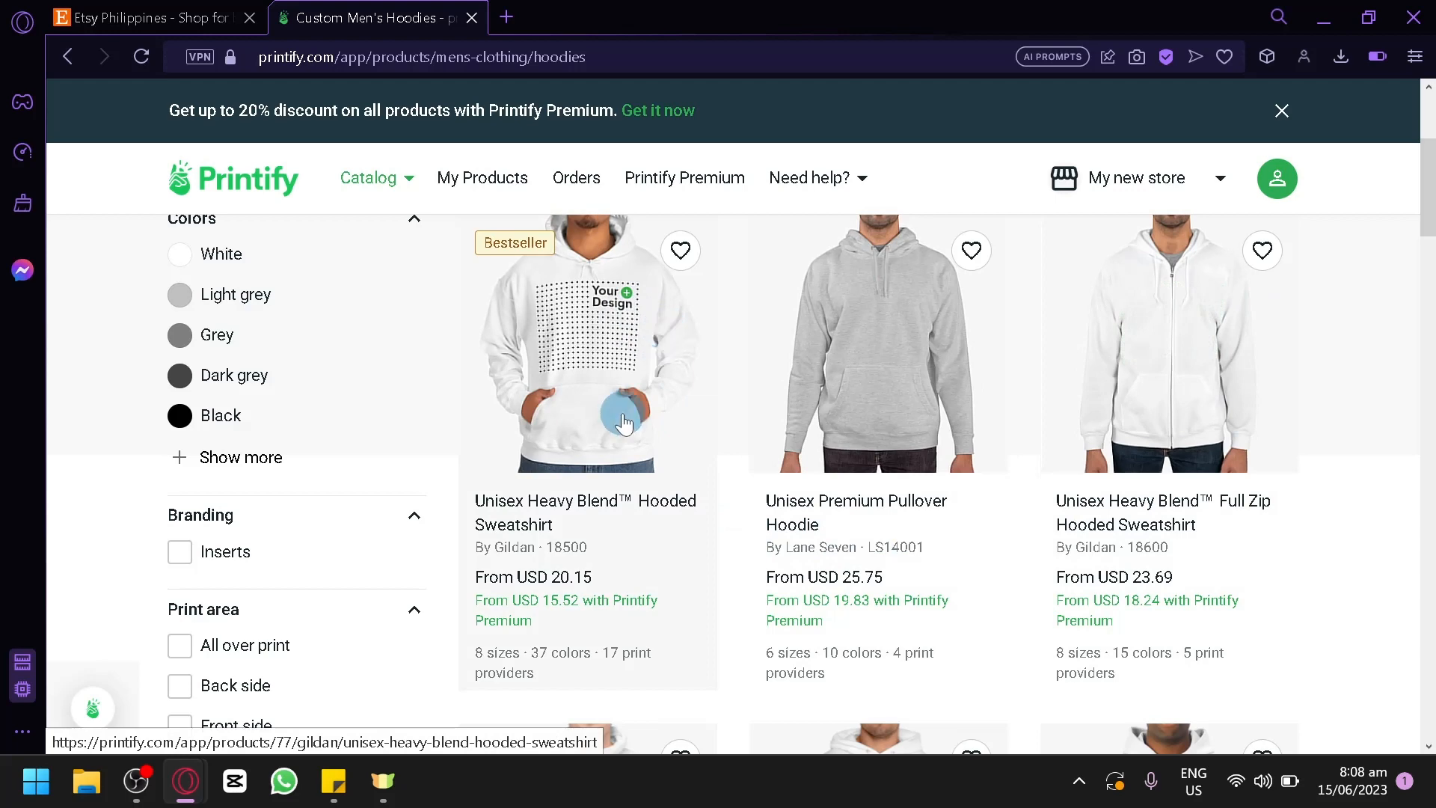
scroll(1194, 363, "down", 5)
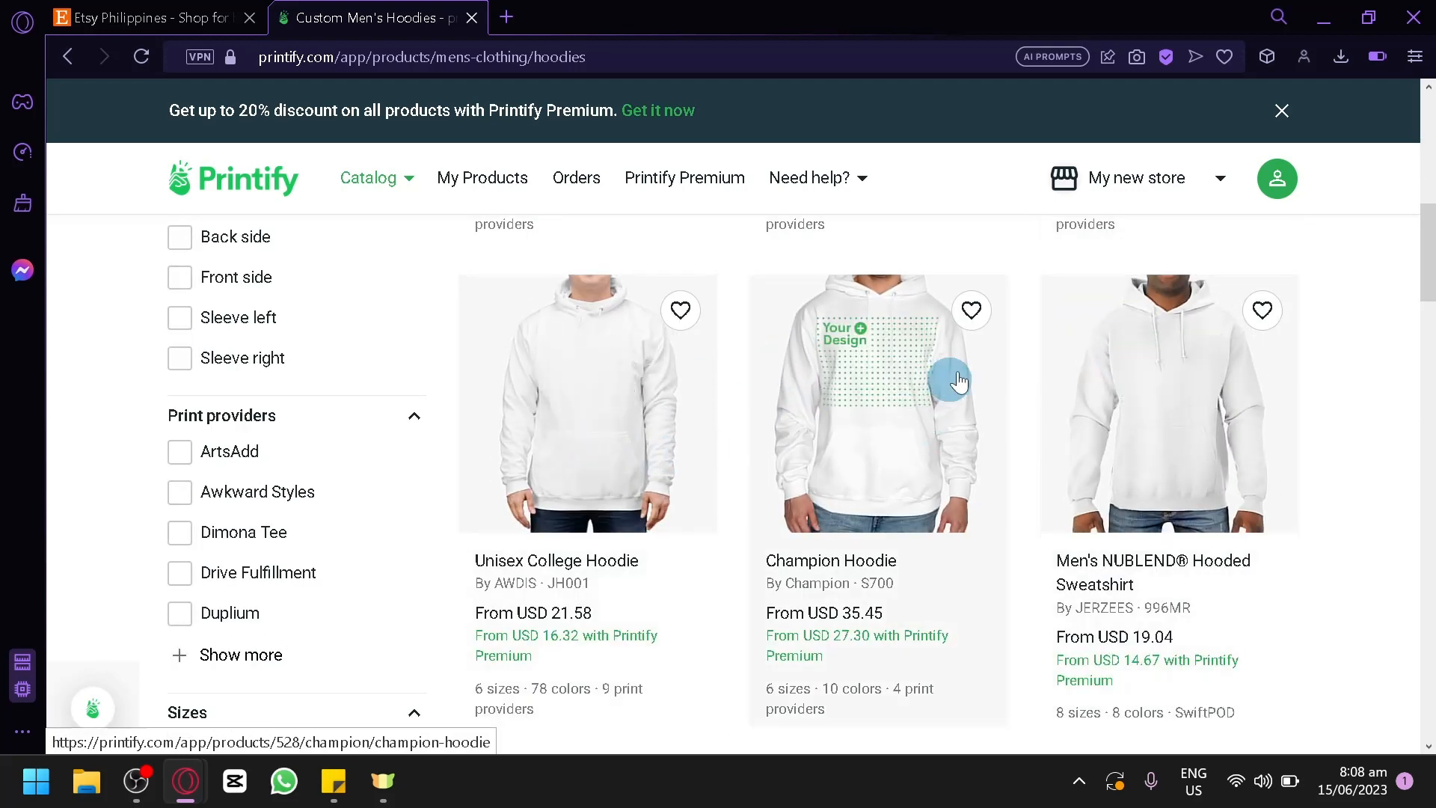
scroll(1167, 392, "down", 2)
scroll(743, 452, "down", 4)
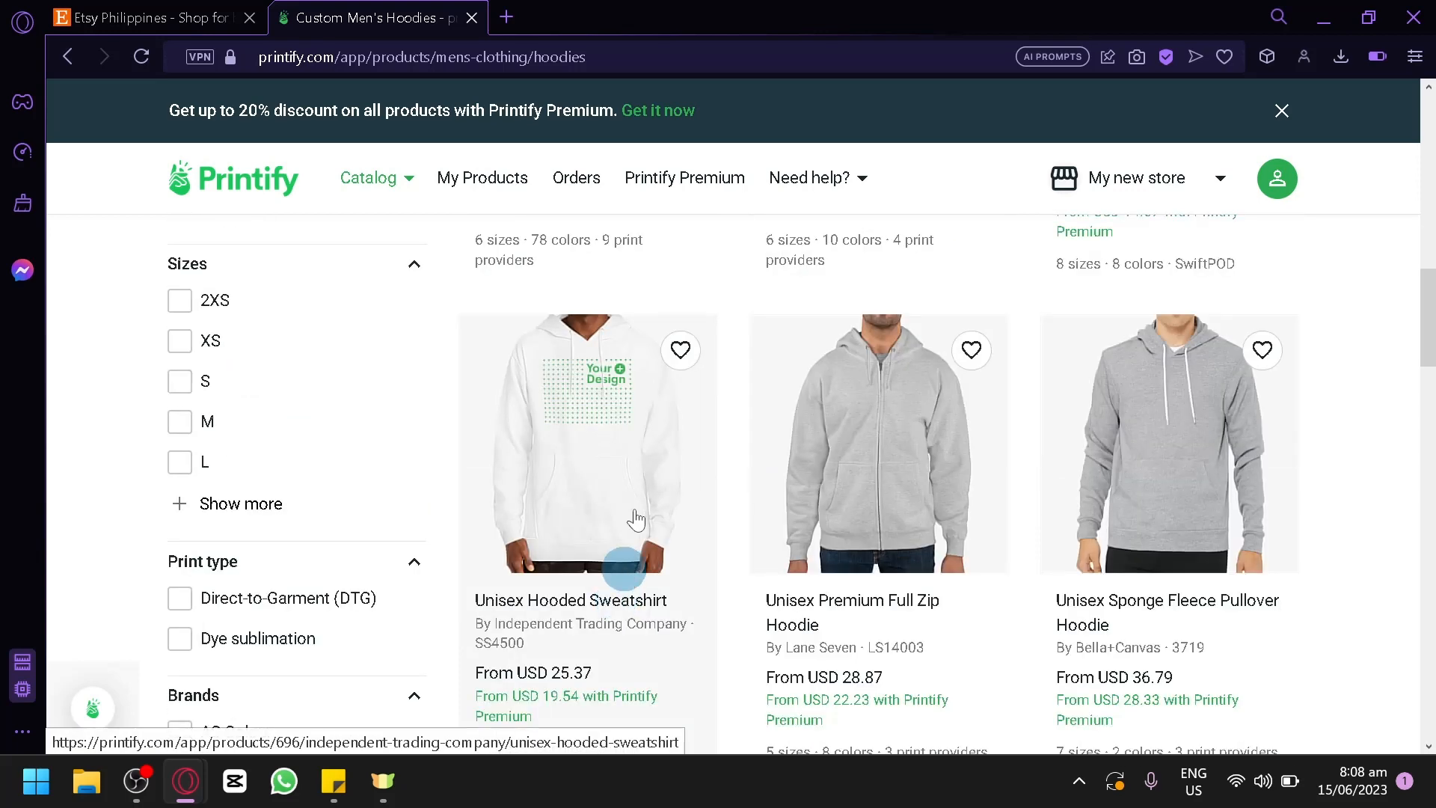
scroll(1141, 463, "down", 4)
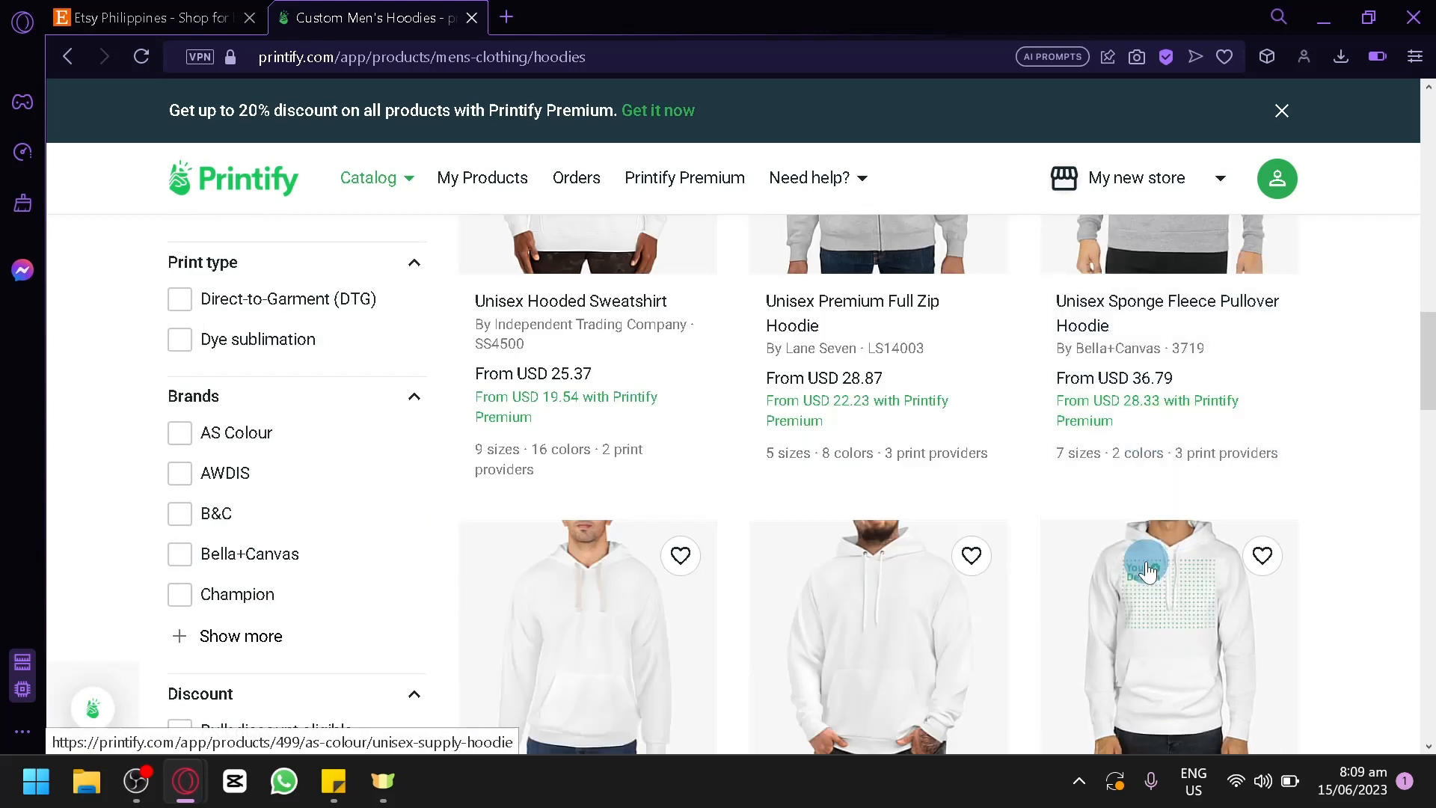
scroll(565, 498, "down", 2)
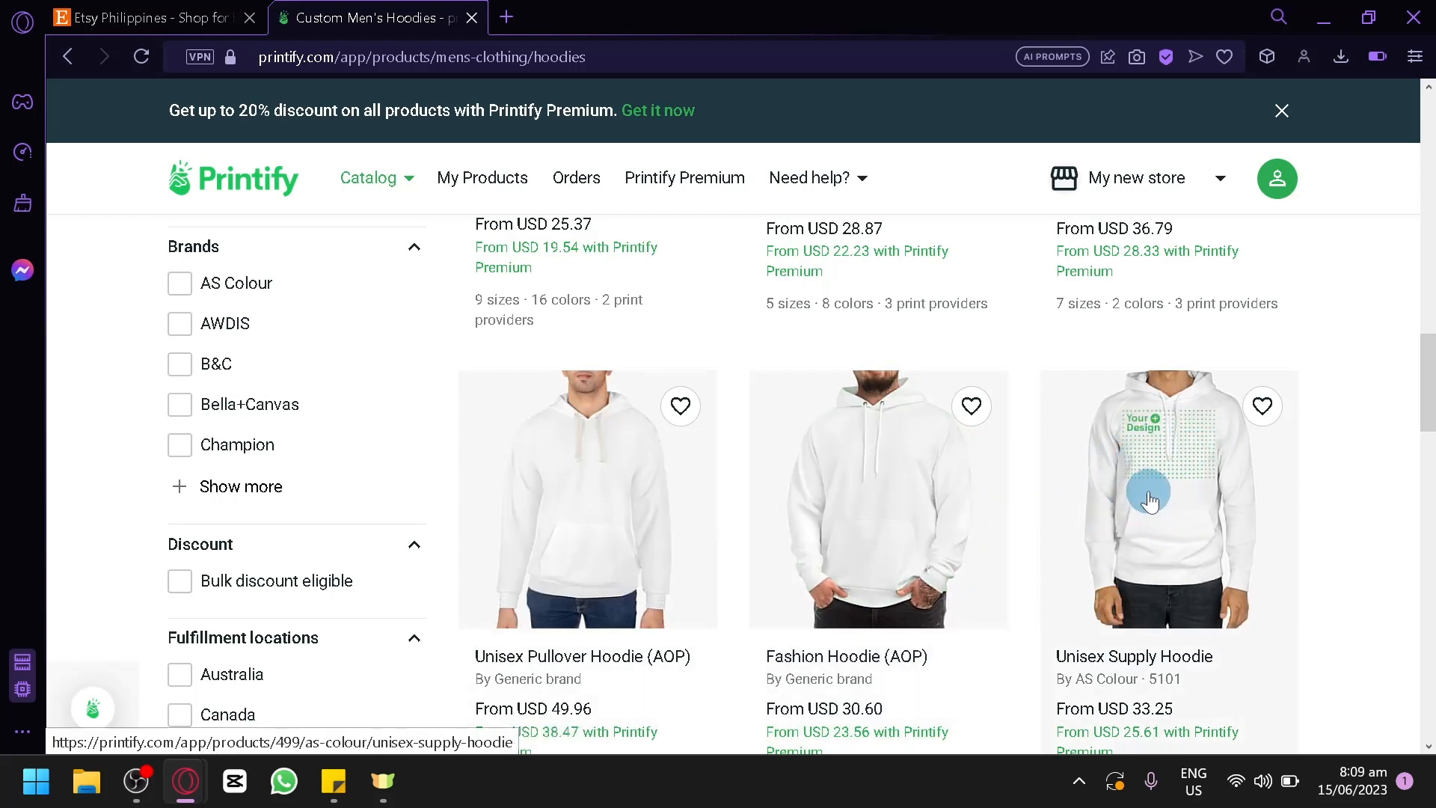
scroll(1150, 500, "down", 5)
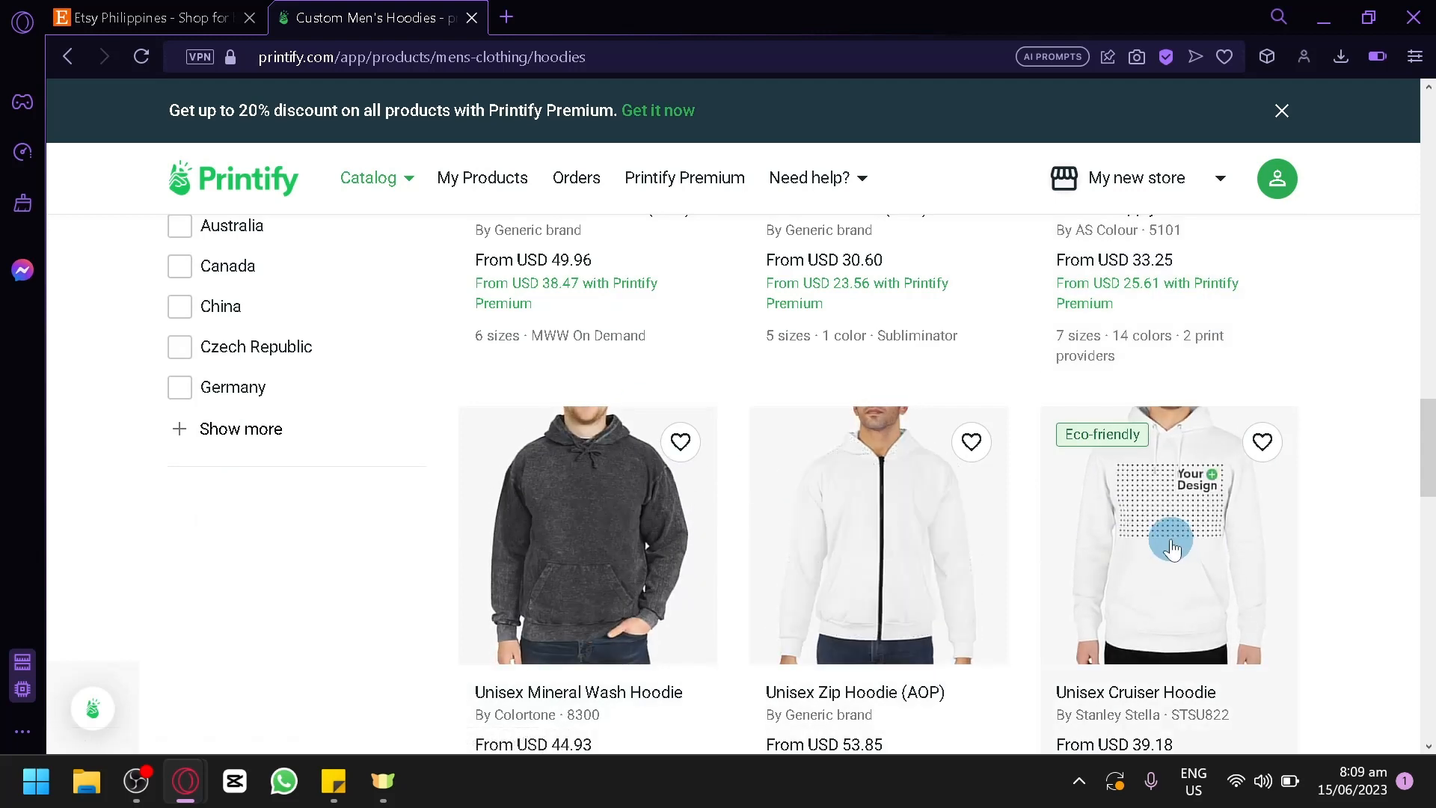
scroll(682, 527, "down", 5)
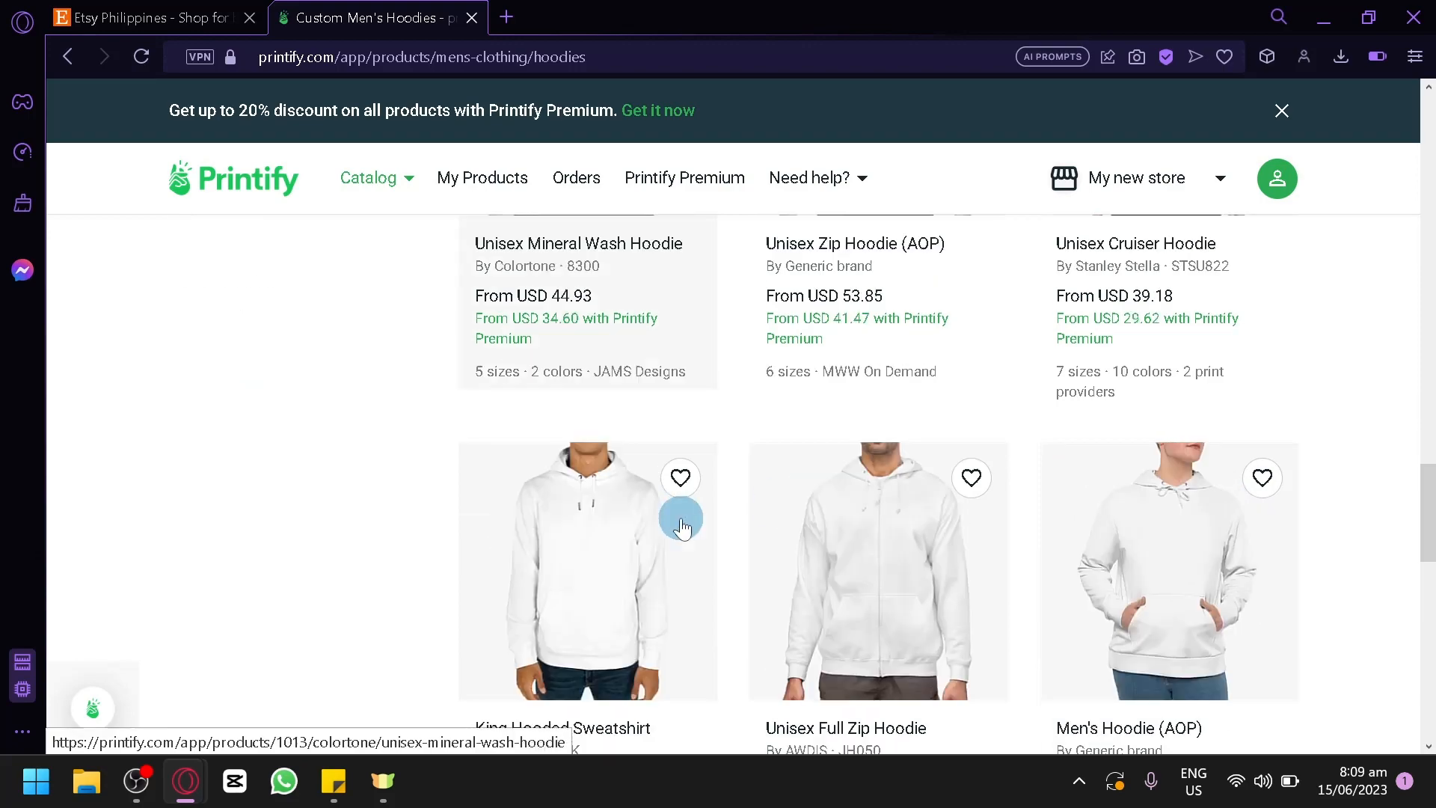
scroll(606, 509, "down", 10)
scroll(603, 504, "up", 2)
scroll(613, 539, "down", 2)
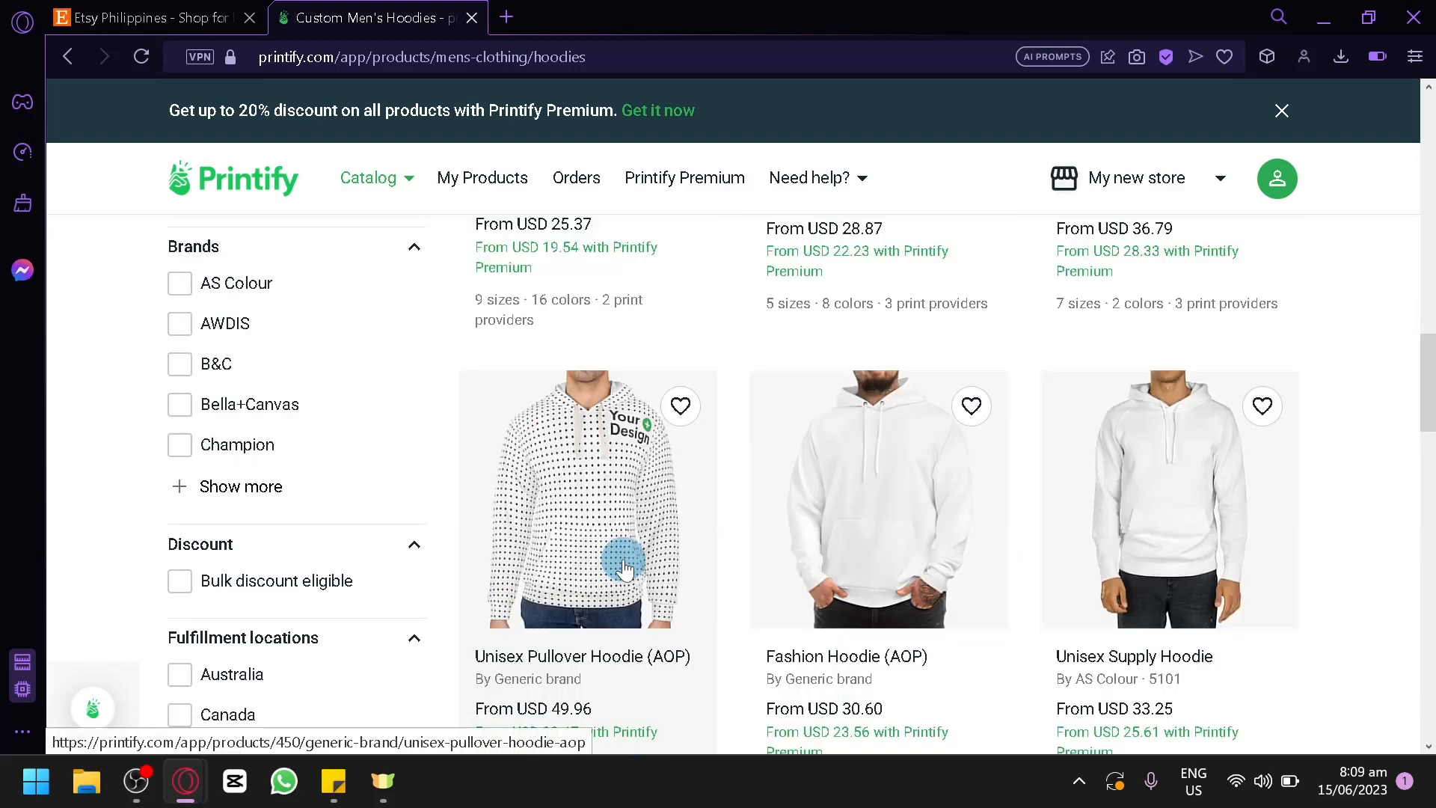
scroll(621, 565, "down", 10)
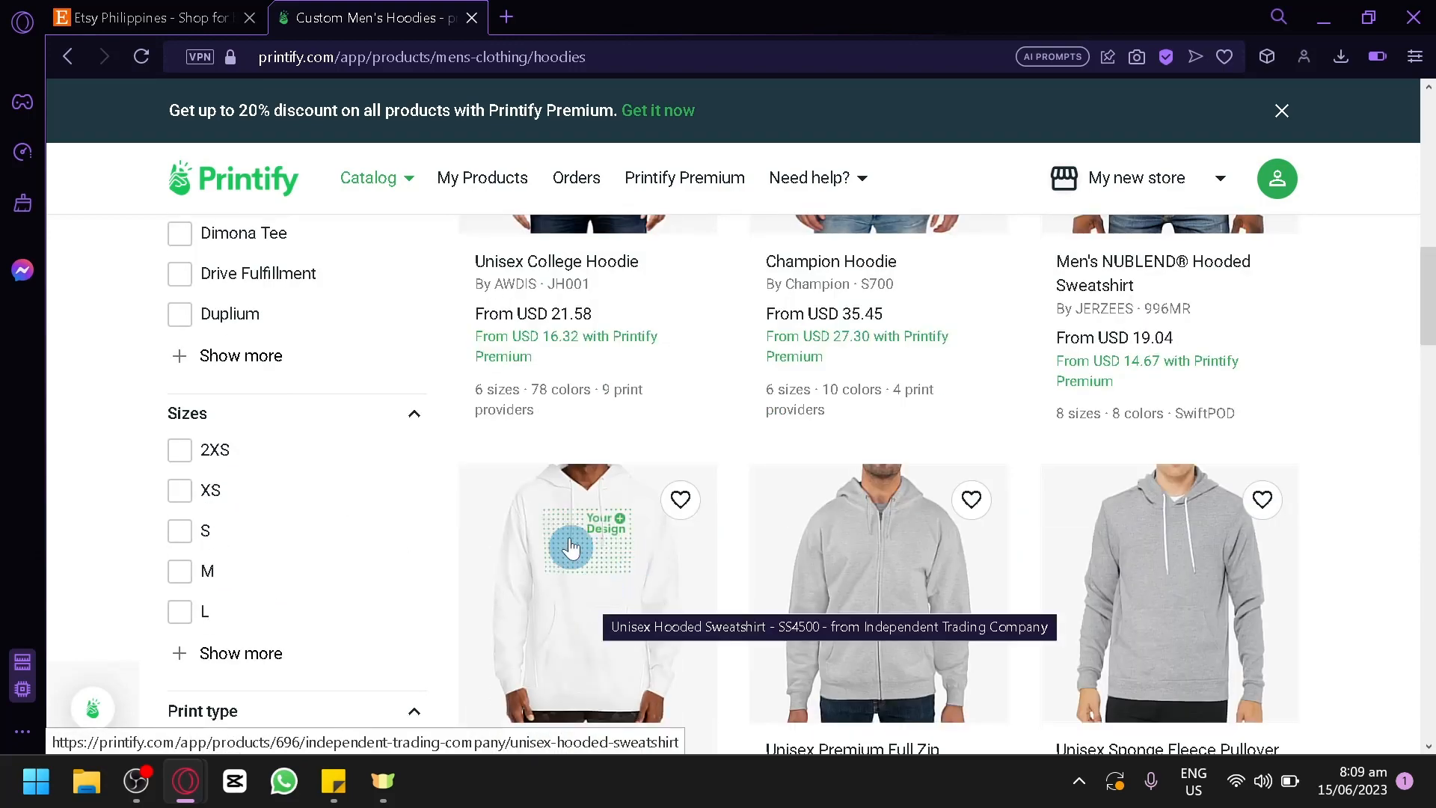
scroll(570, 547, "up", 15)
scroll(603, 602, "down", 2)
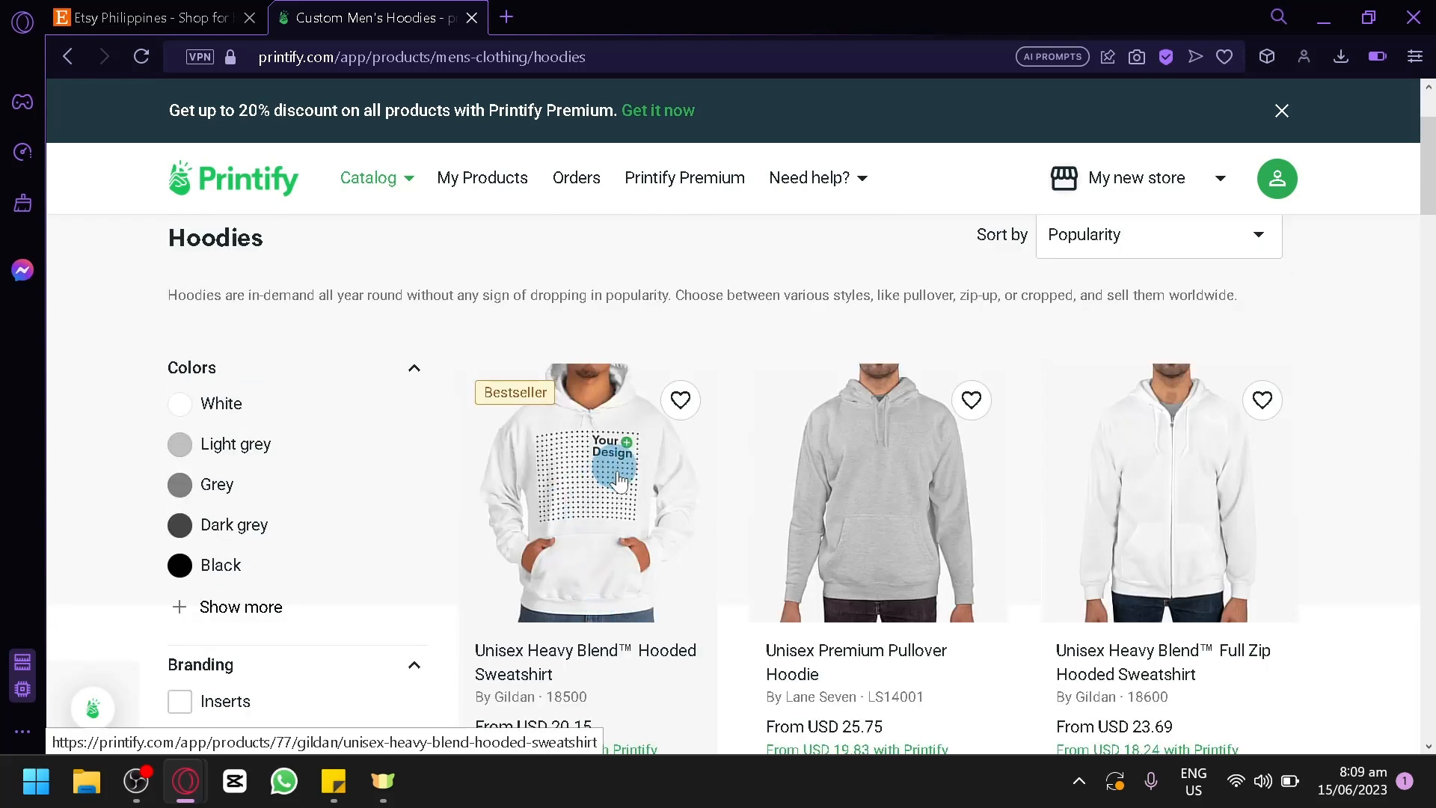
Open the Gildan 18500 Unisex Heavy Blend Hooded Sweatshirt and review its product details and print providers
left_click(562, 485)
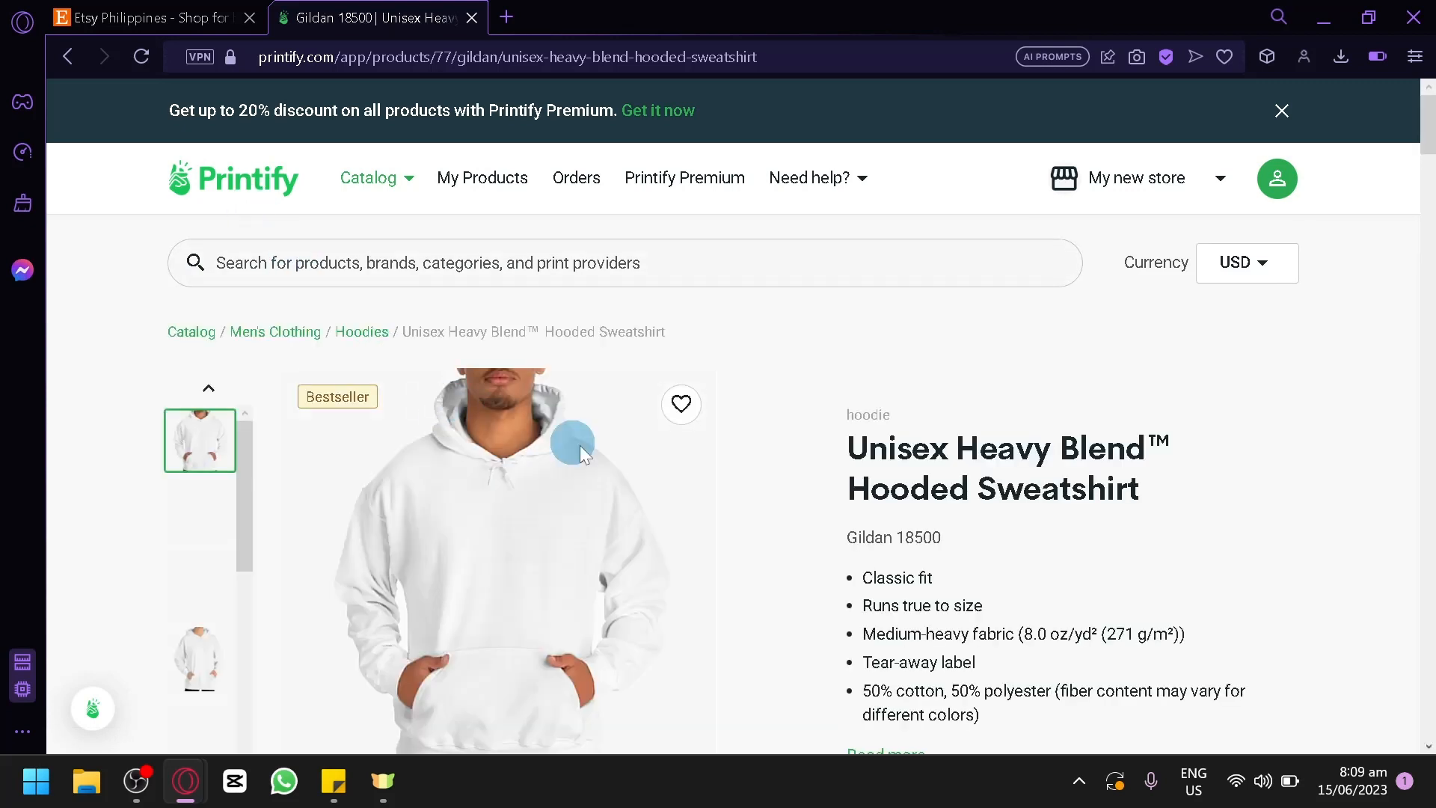
scroll(712, 345, "down", 8)
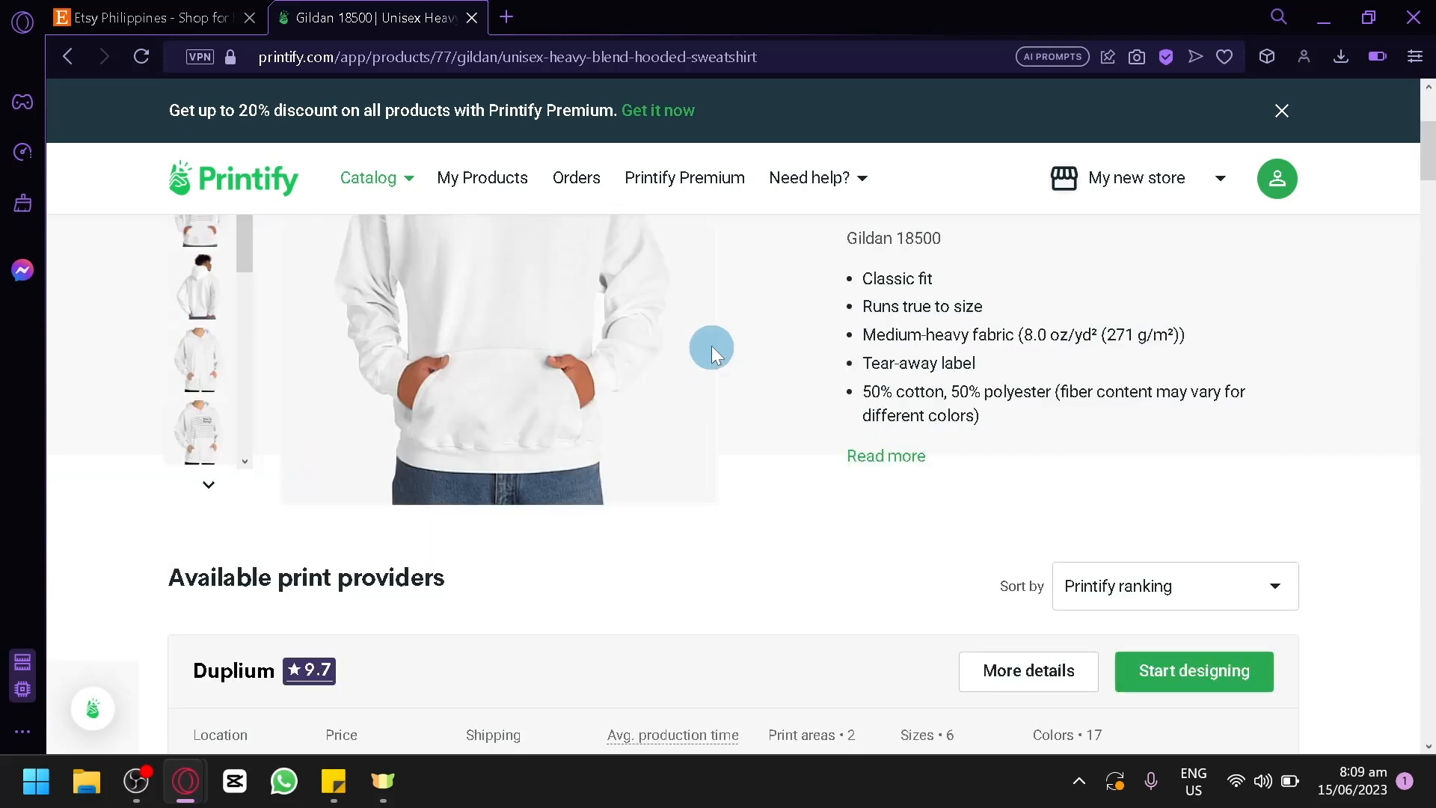
scroll(715, 341, "up", 8)
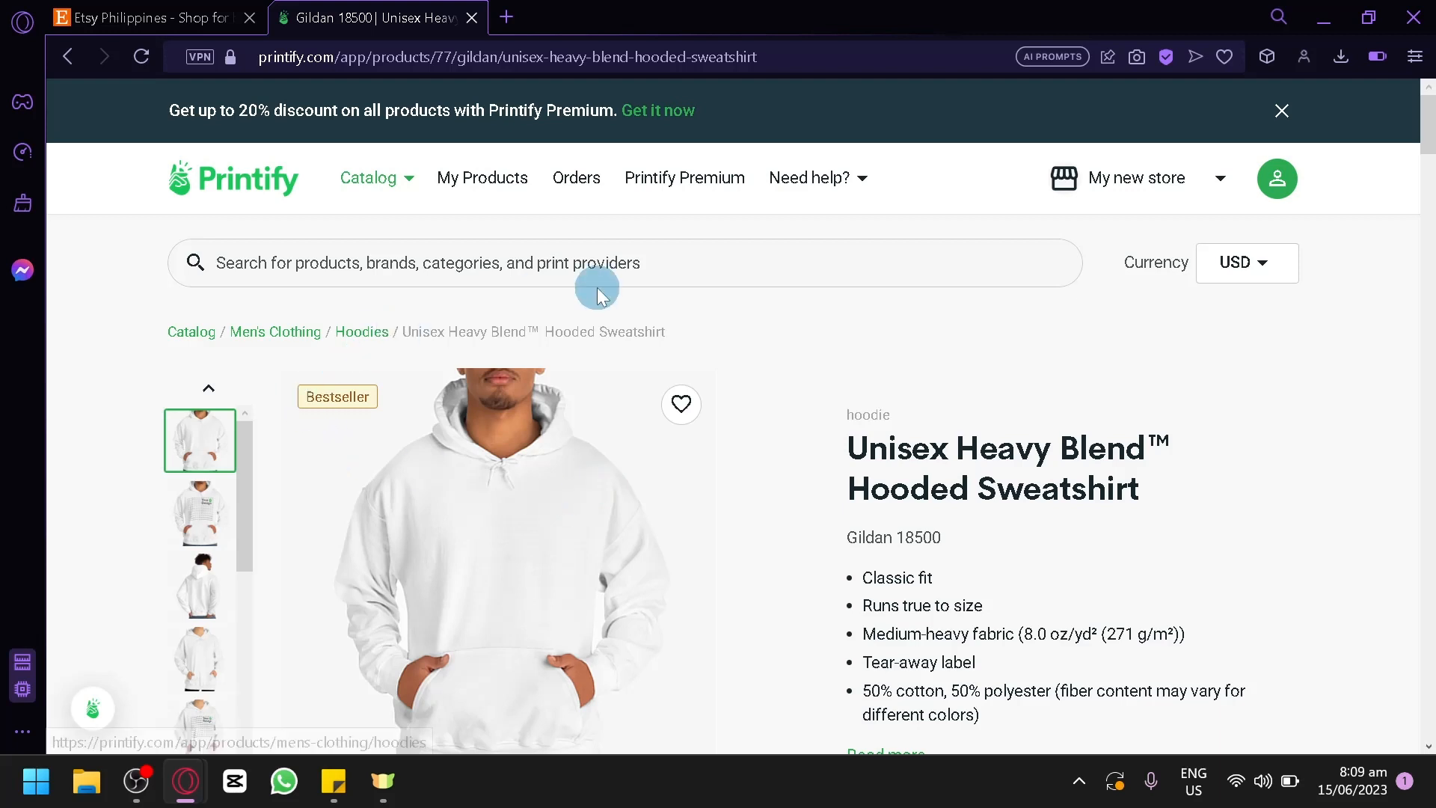
scroll(862, 354, "down", 2)
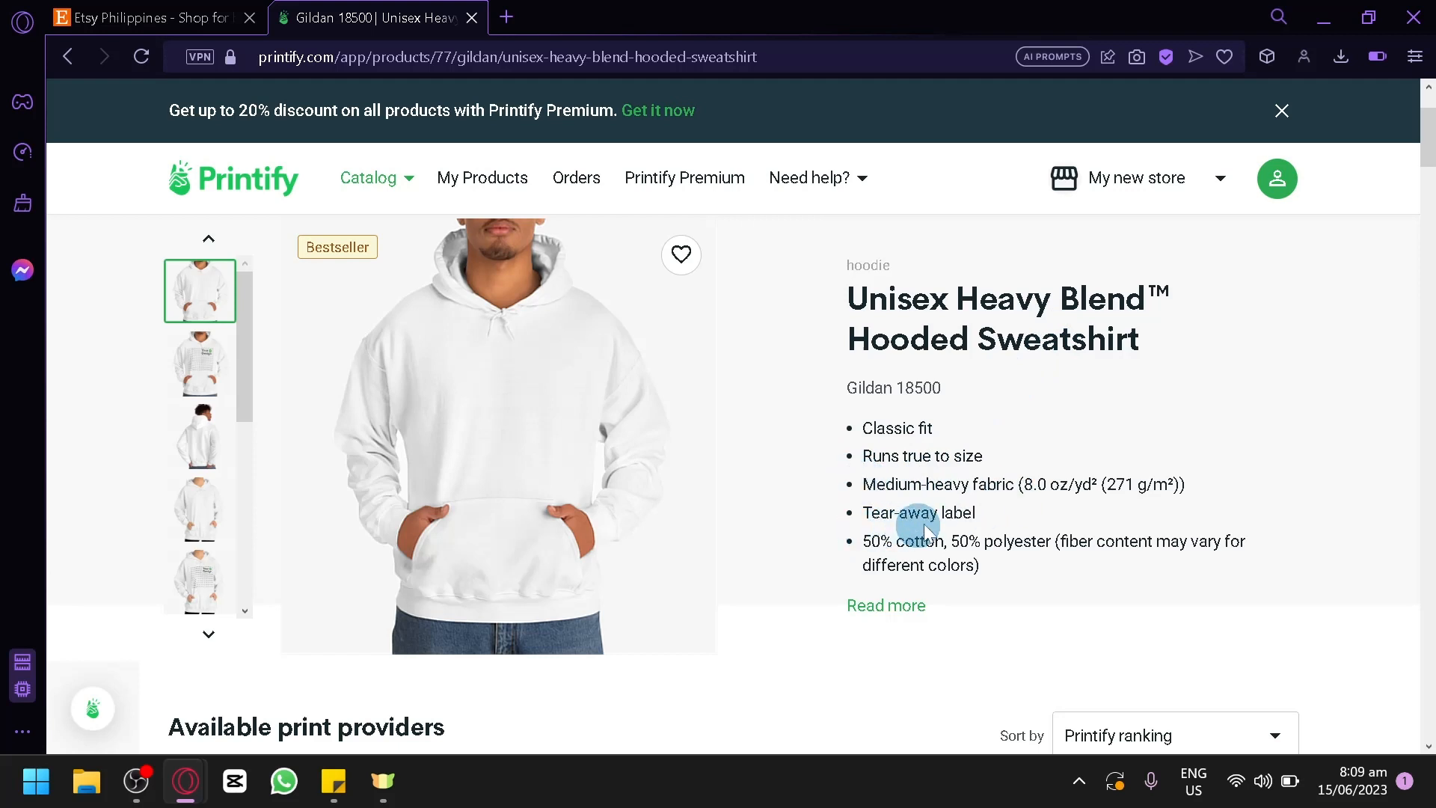
Open the hoodie's full description and review its key features, care instructions, size guide and similar products
left_click(890, 608)
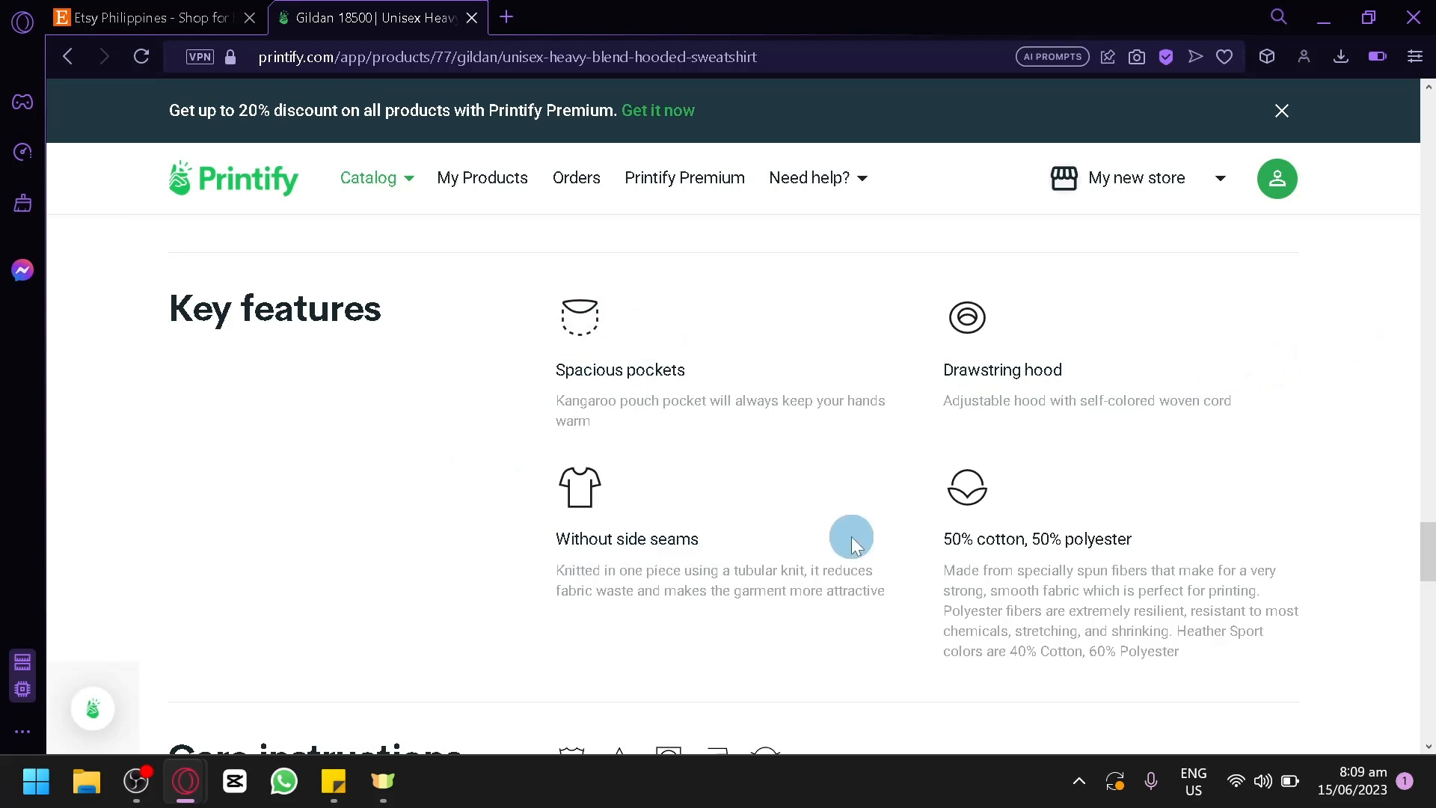
scroll(919, 535, "down", 4)
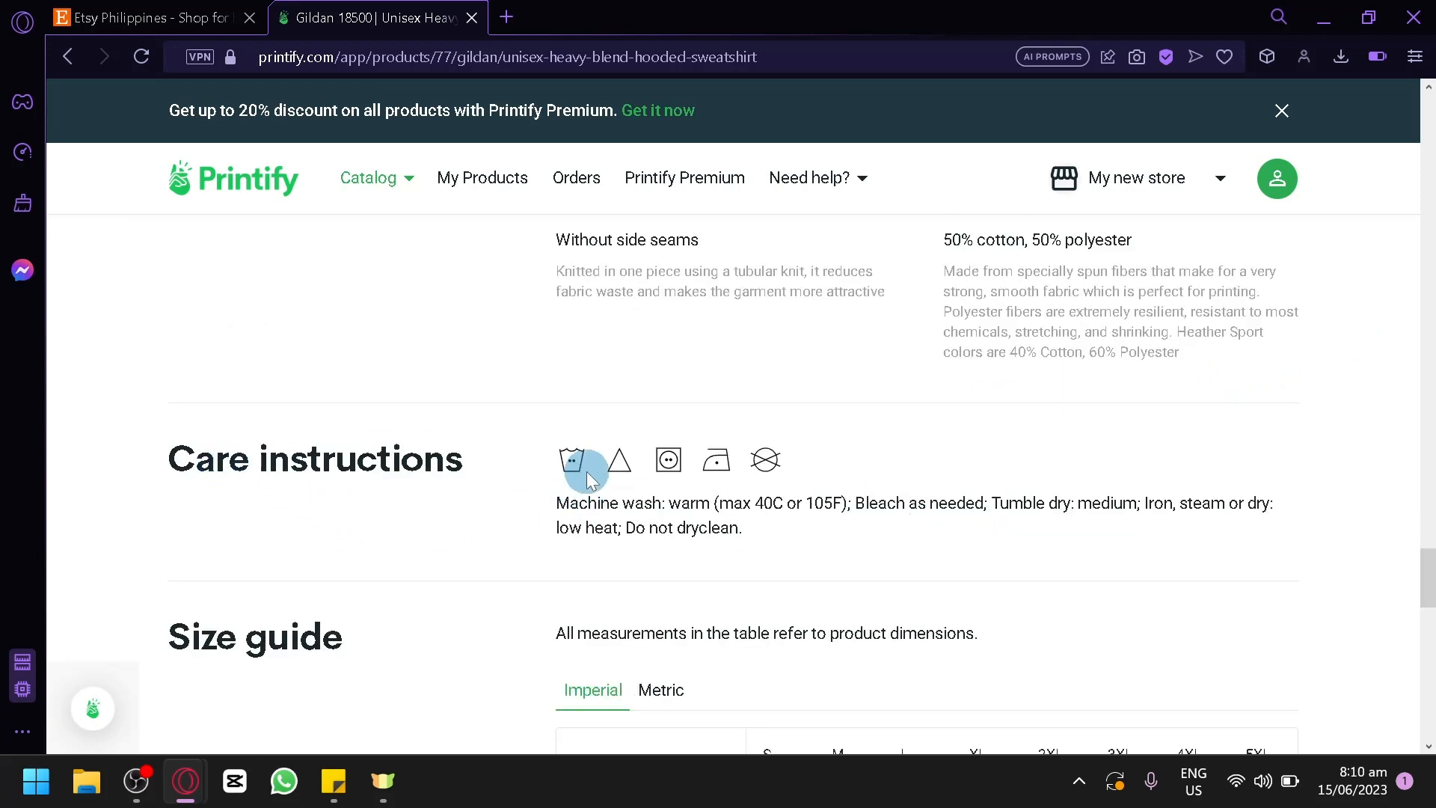
scroll(587, 471, "down", 6)
scroll(568, 389, "down", 6)
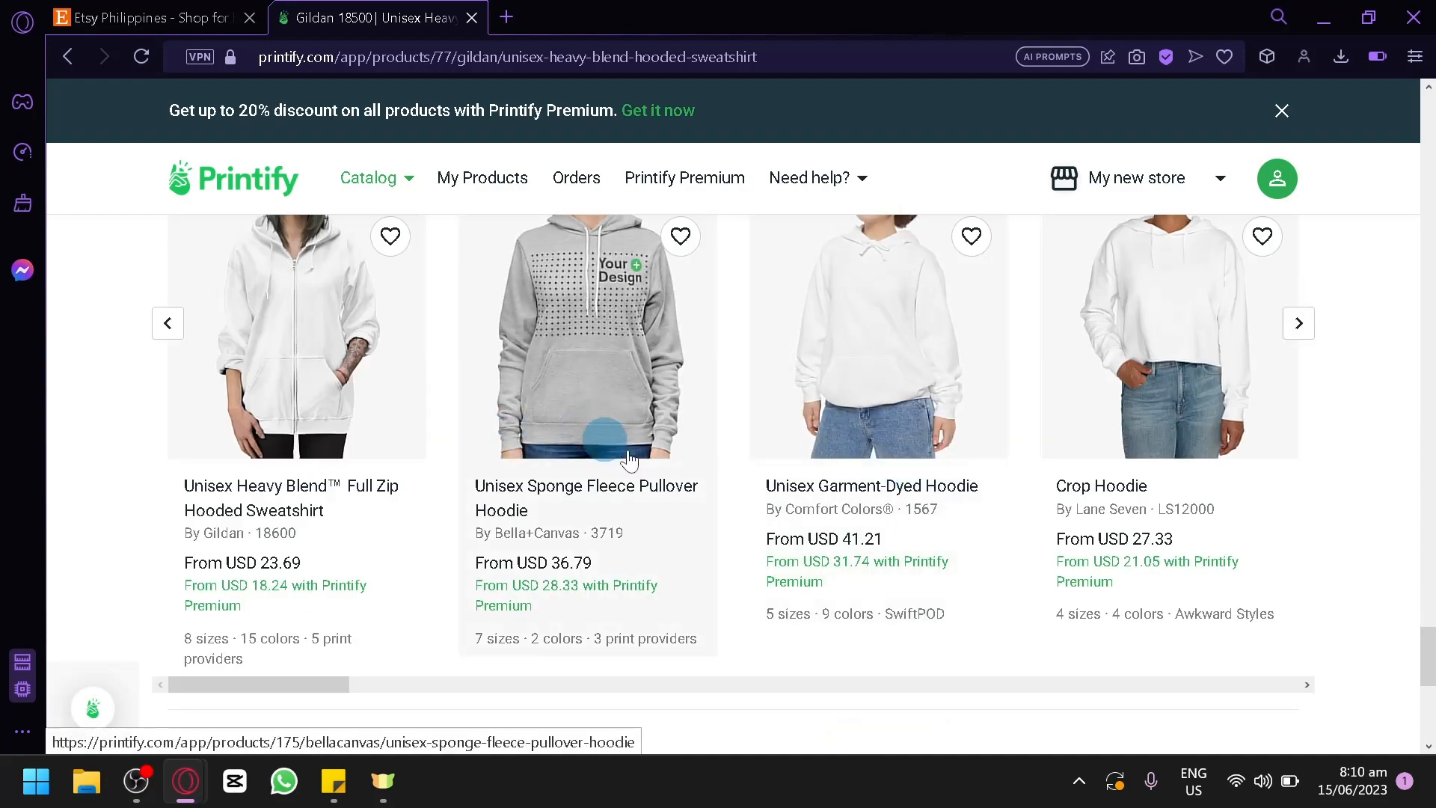
scroll(691, 474, "up", 20)
scroll(680, 450, "up", 15)
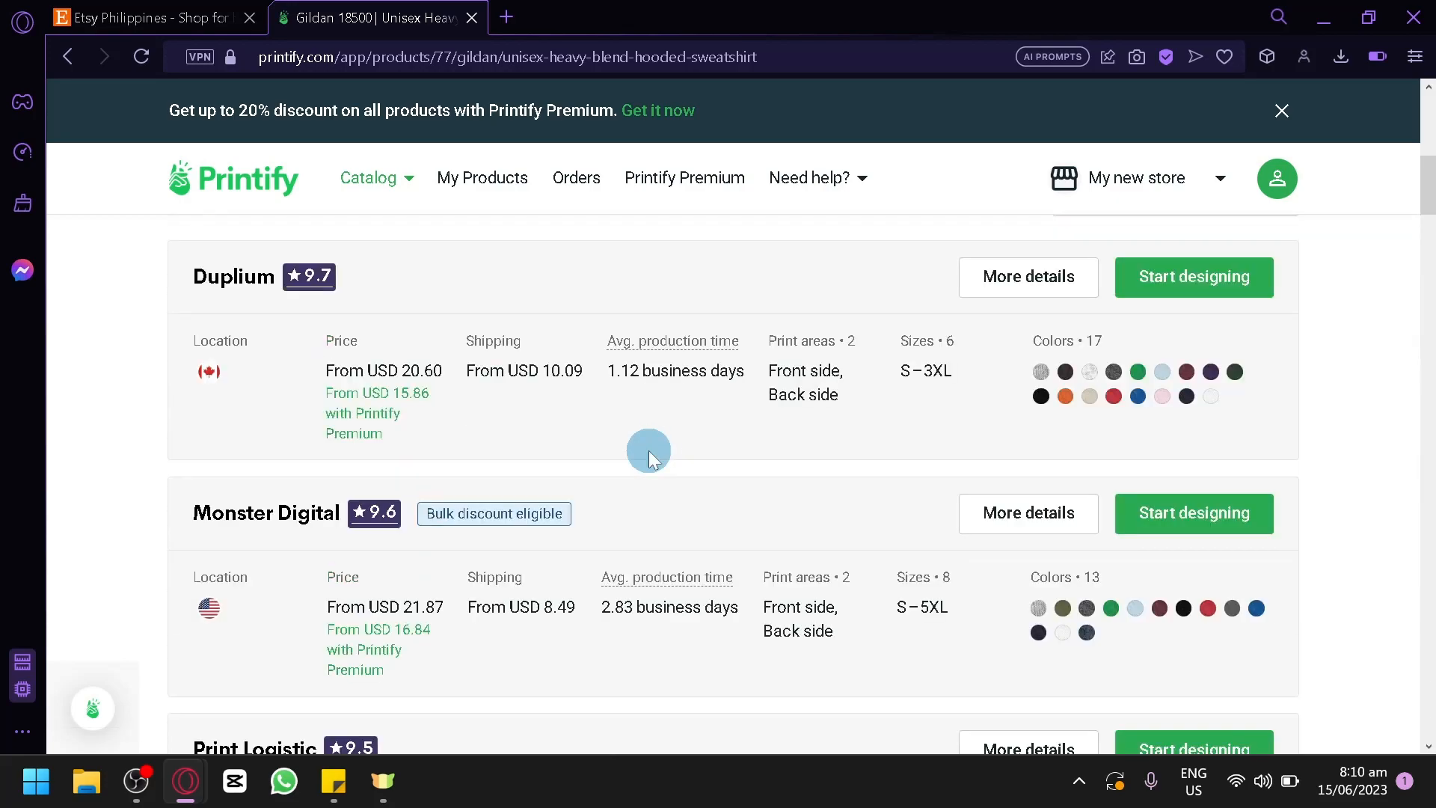
Compare the available print providers for the hoodie by price, shipping, production time, print areas, sizes and colors
scroll(584, 472, "down", 8)
scroll(486, 464, "down", 2)
scroll(419, 452, "up", 4)
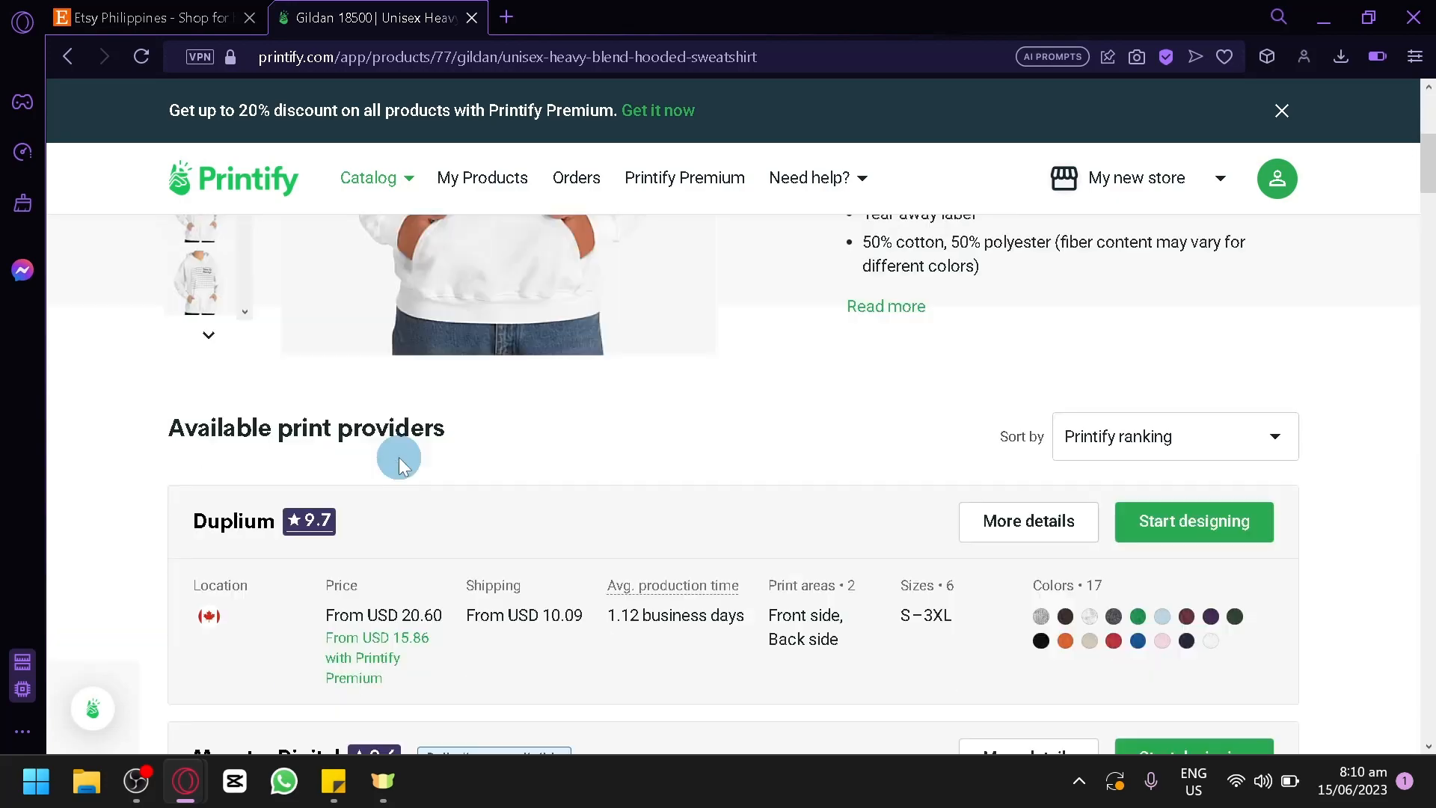
scroll(378, 437, "down", 2)
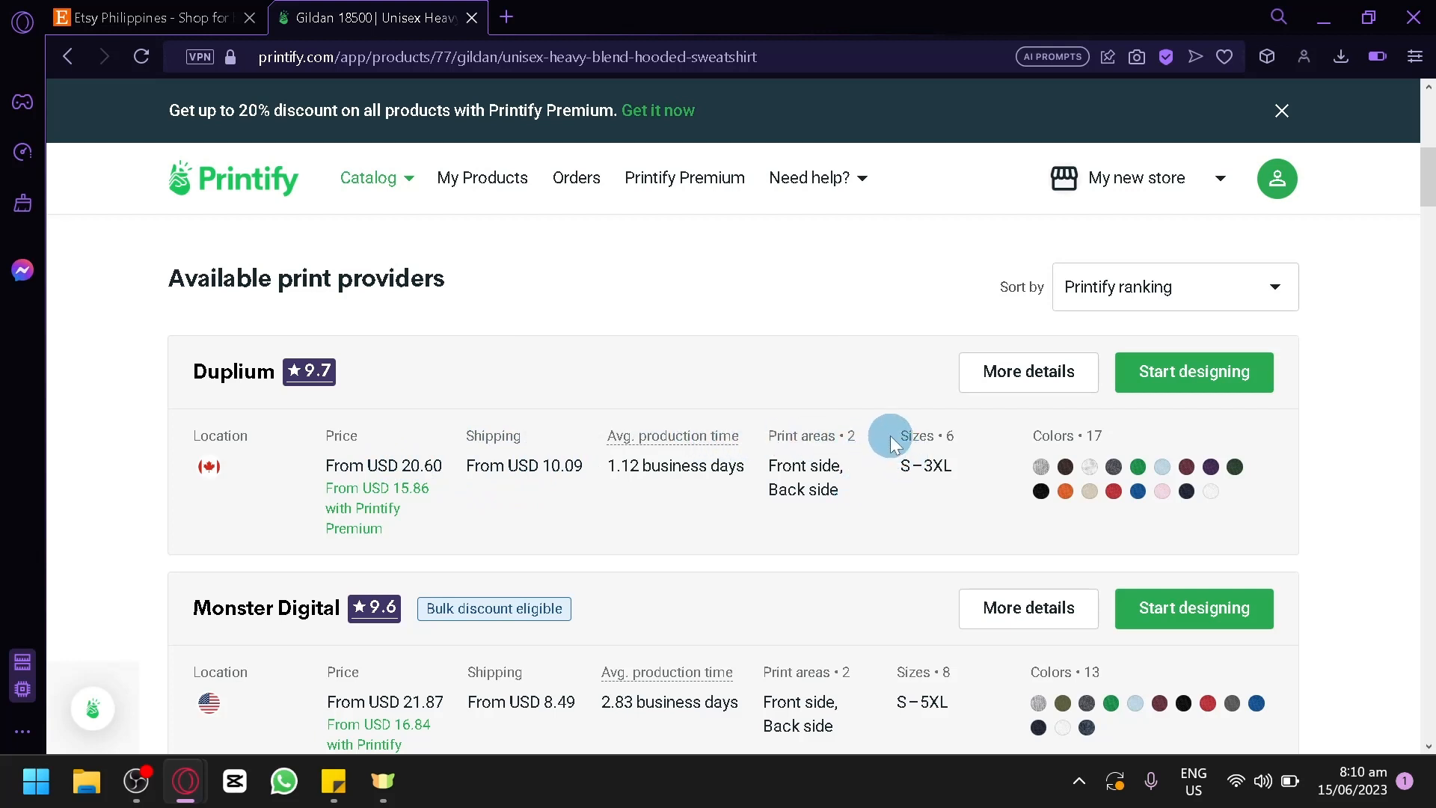
scroll(965, 419, "down", 2)
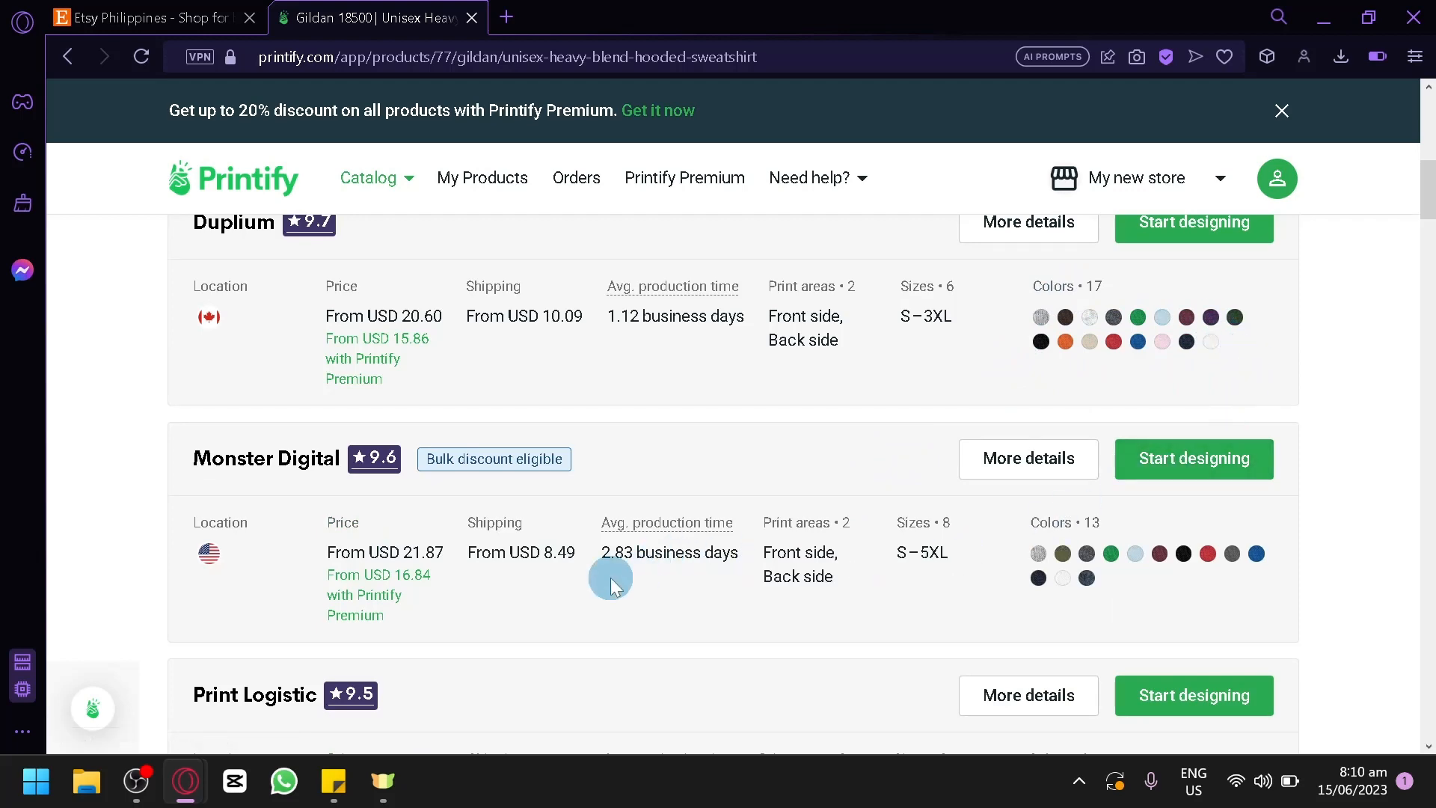
scroll(451, 572, "down", 8)
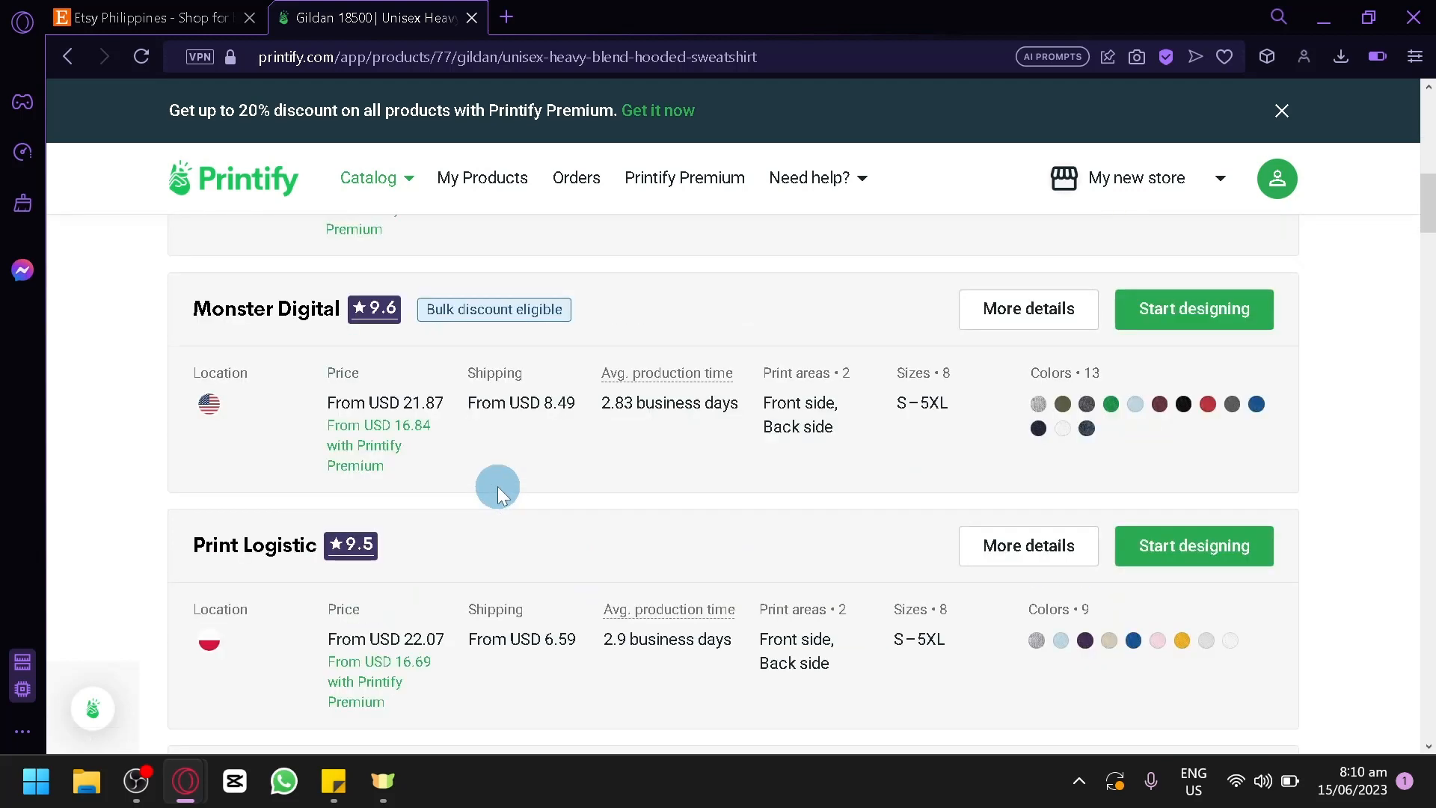
scroll(775, 520, "down", 2)
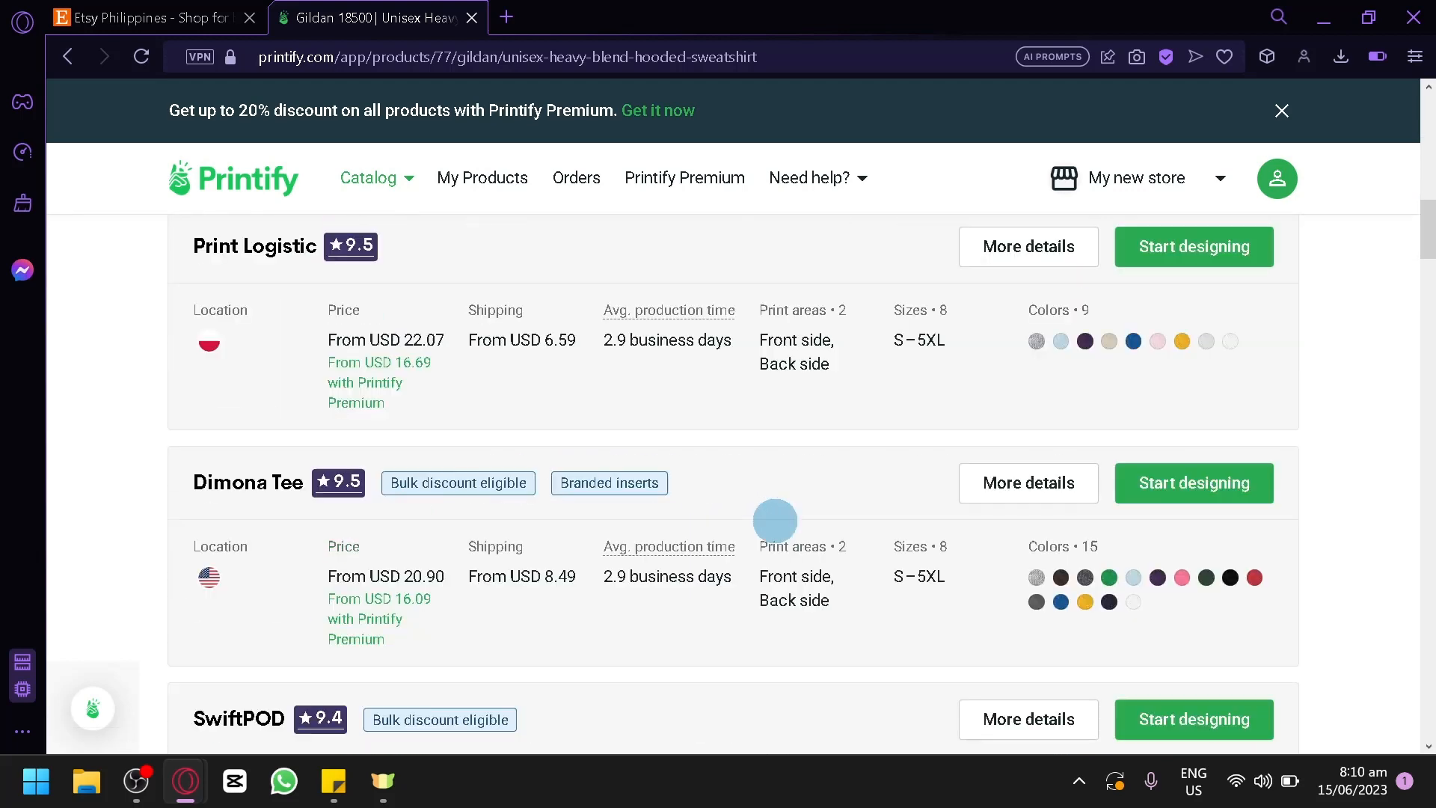
scroll(810, 502, "up", 10)
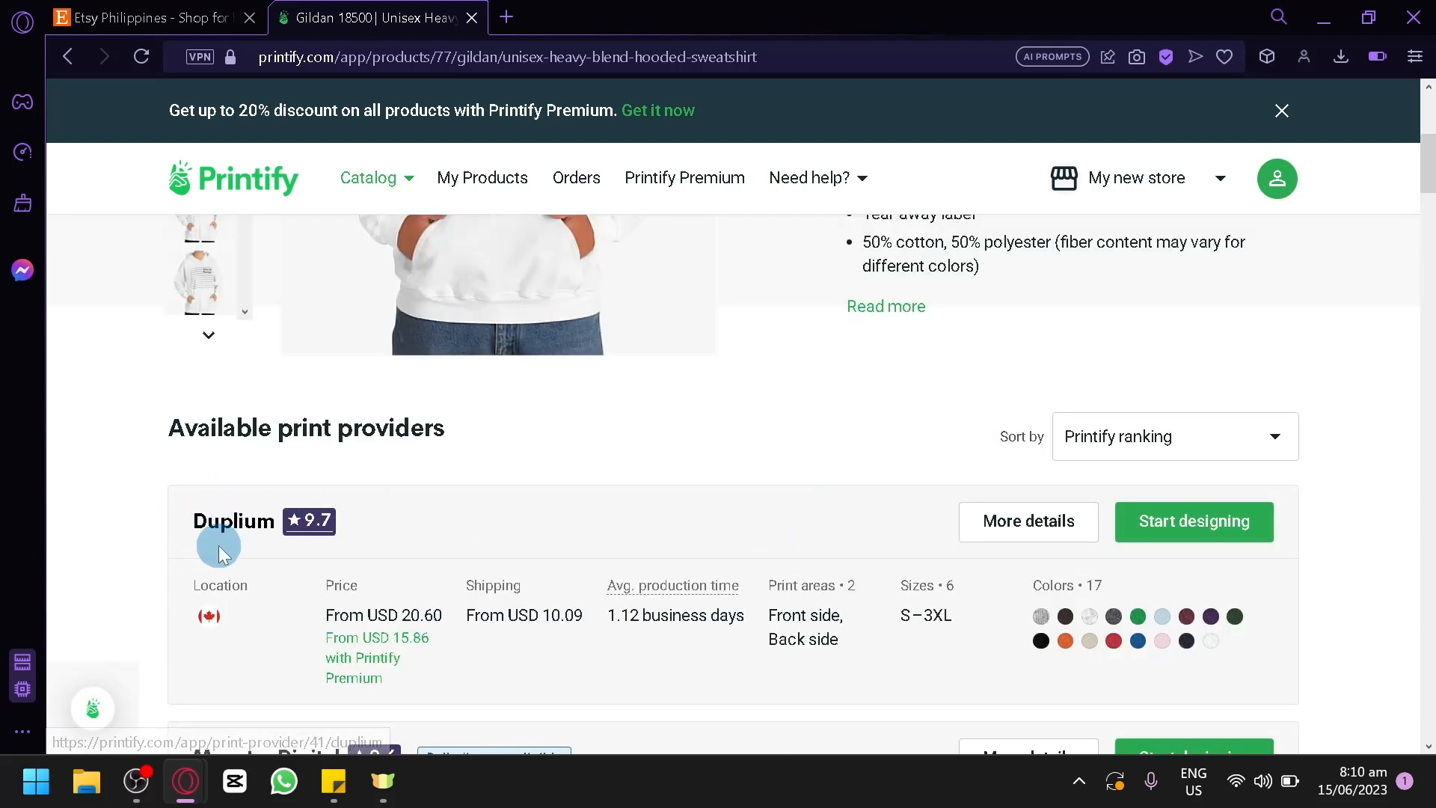
Start designing the hoodie with Duplium as print provider and check its back and front print areas
left_click(1193, 533)
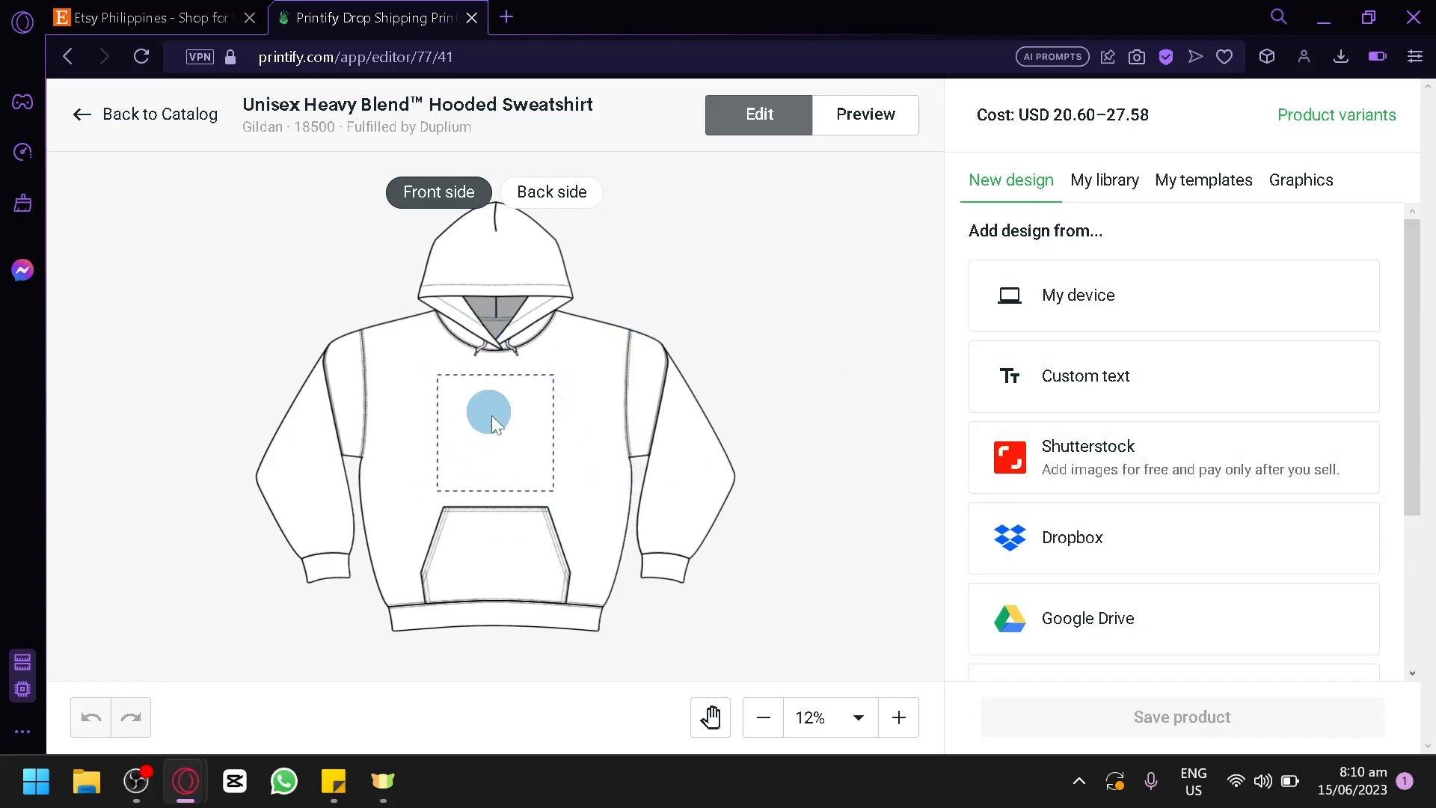
left_click(569, 193)
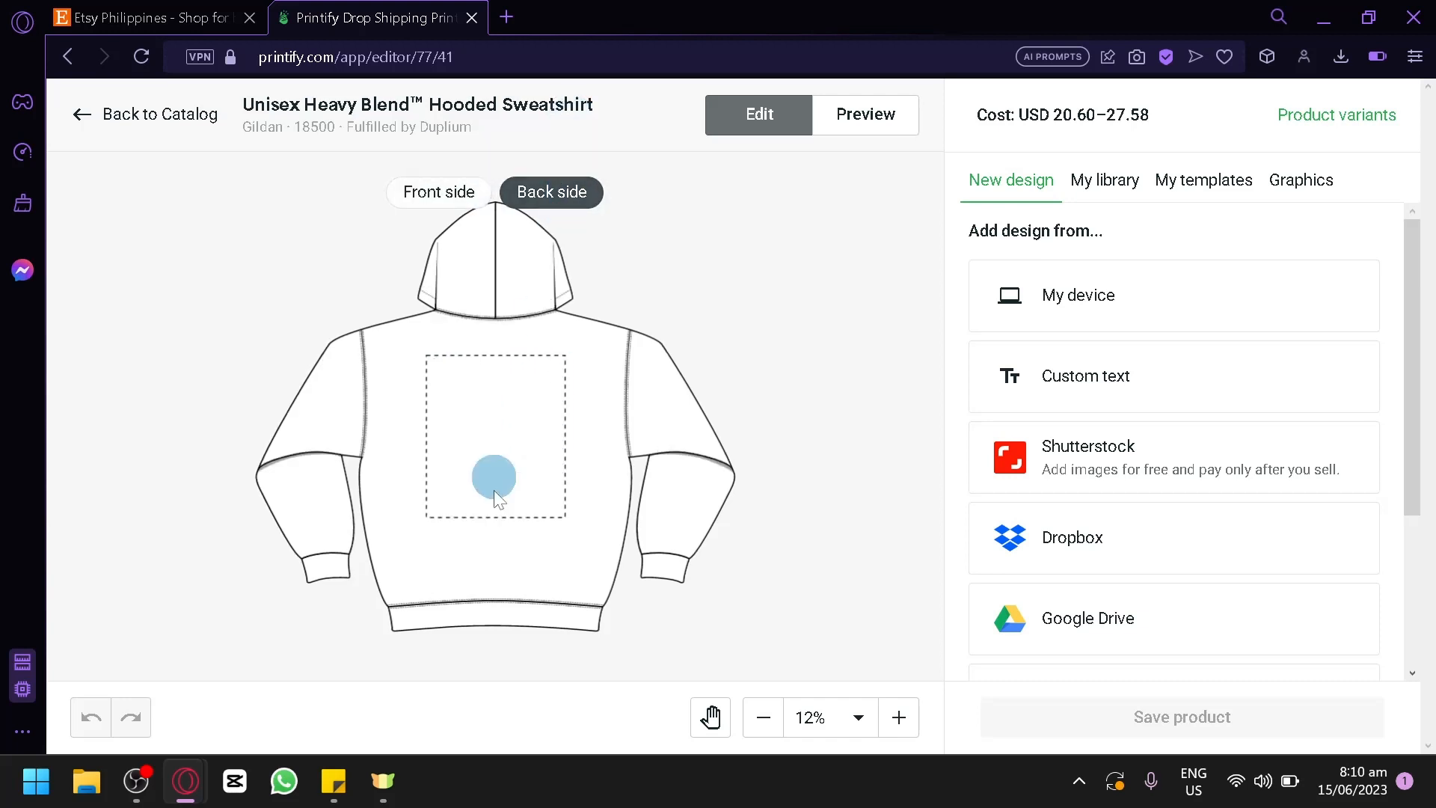
left_click(425, 202)
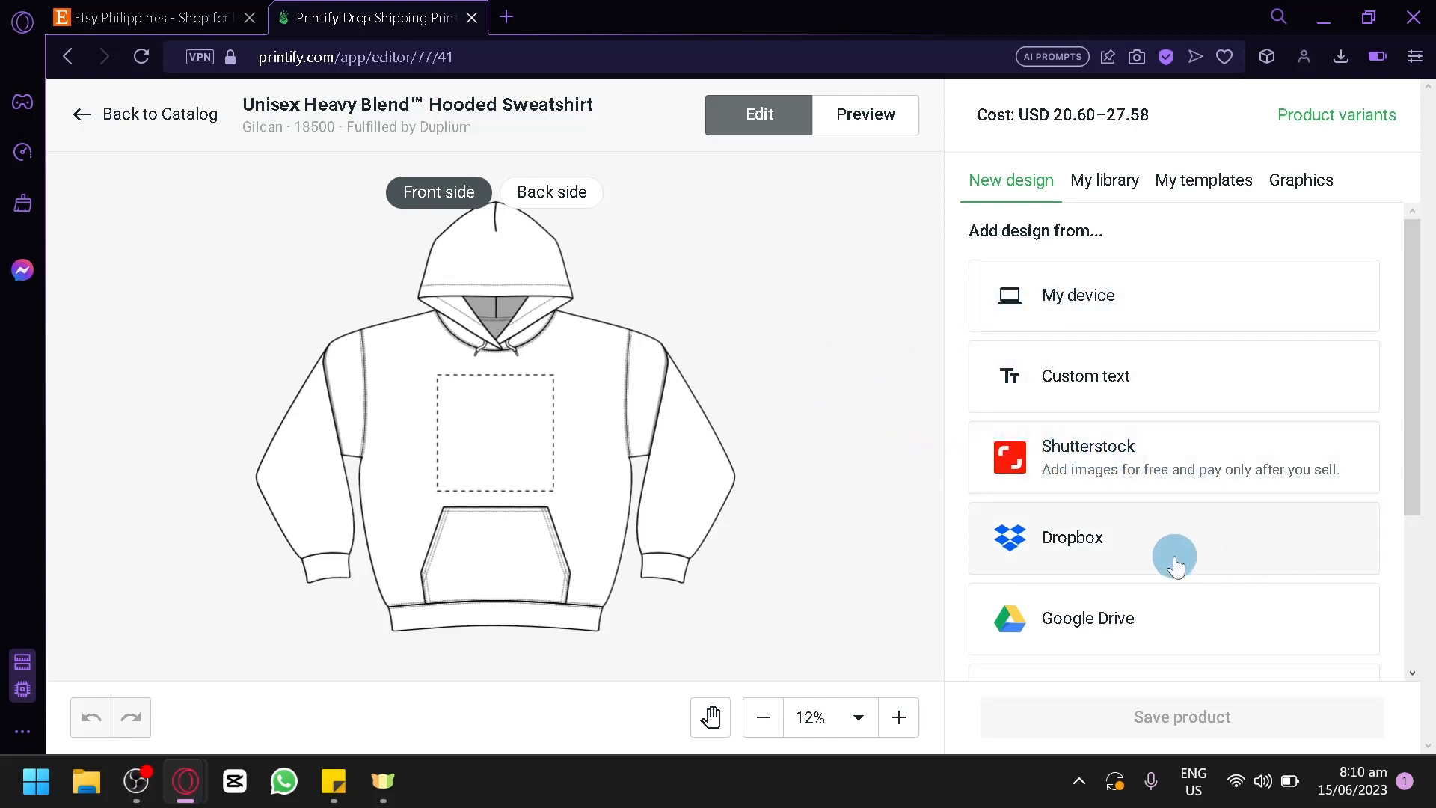
Look through the editor's design sources, print file requirements, saved library, templates and ready-made graphics
scroll(1238, 591, "down", 2)
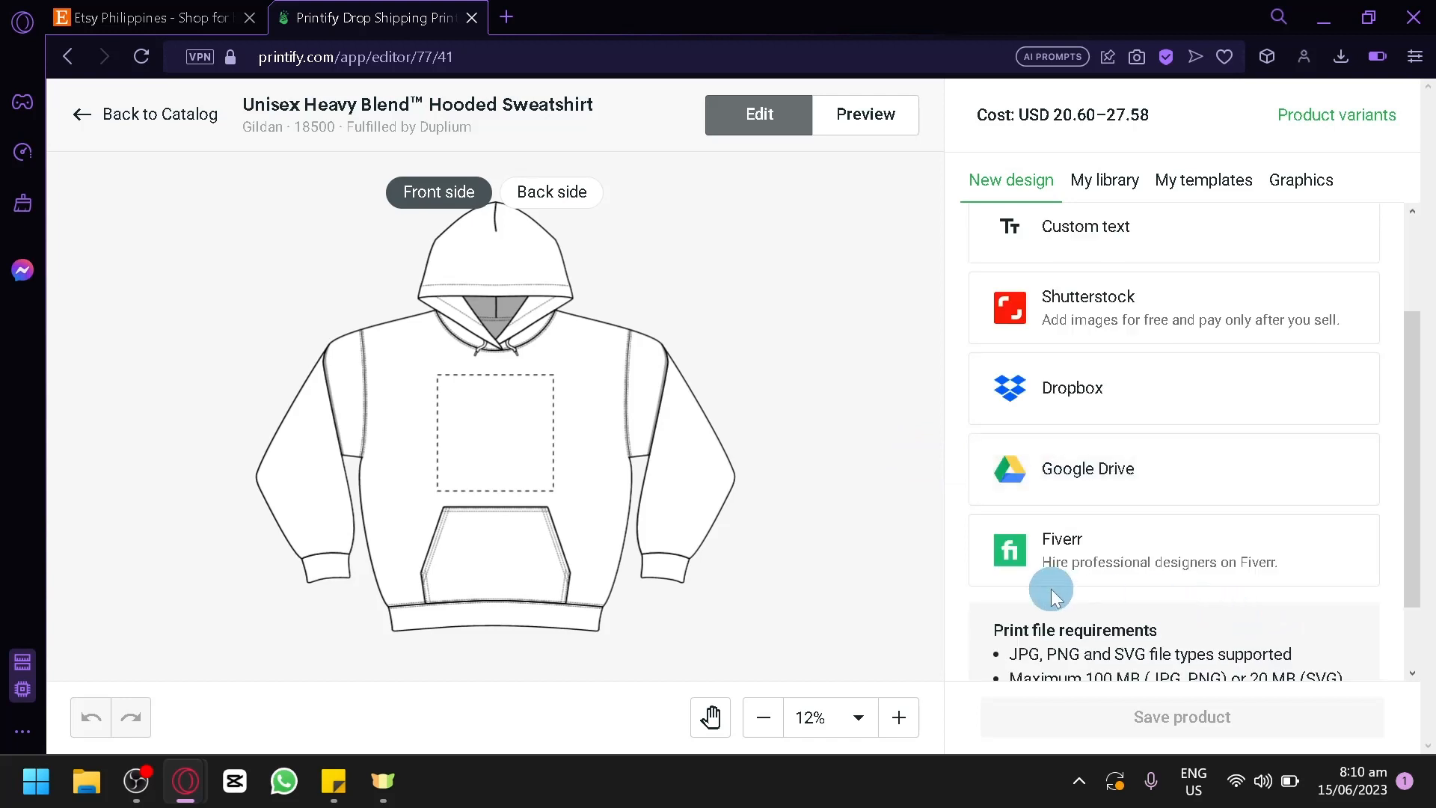
left_click(1112, 181)
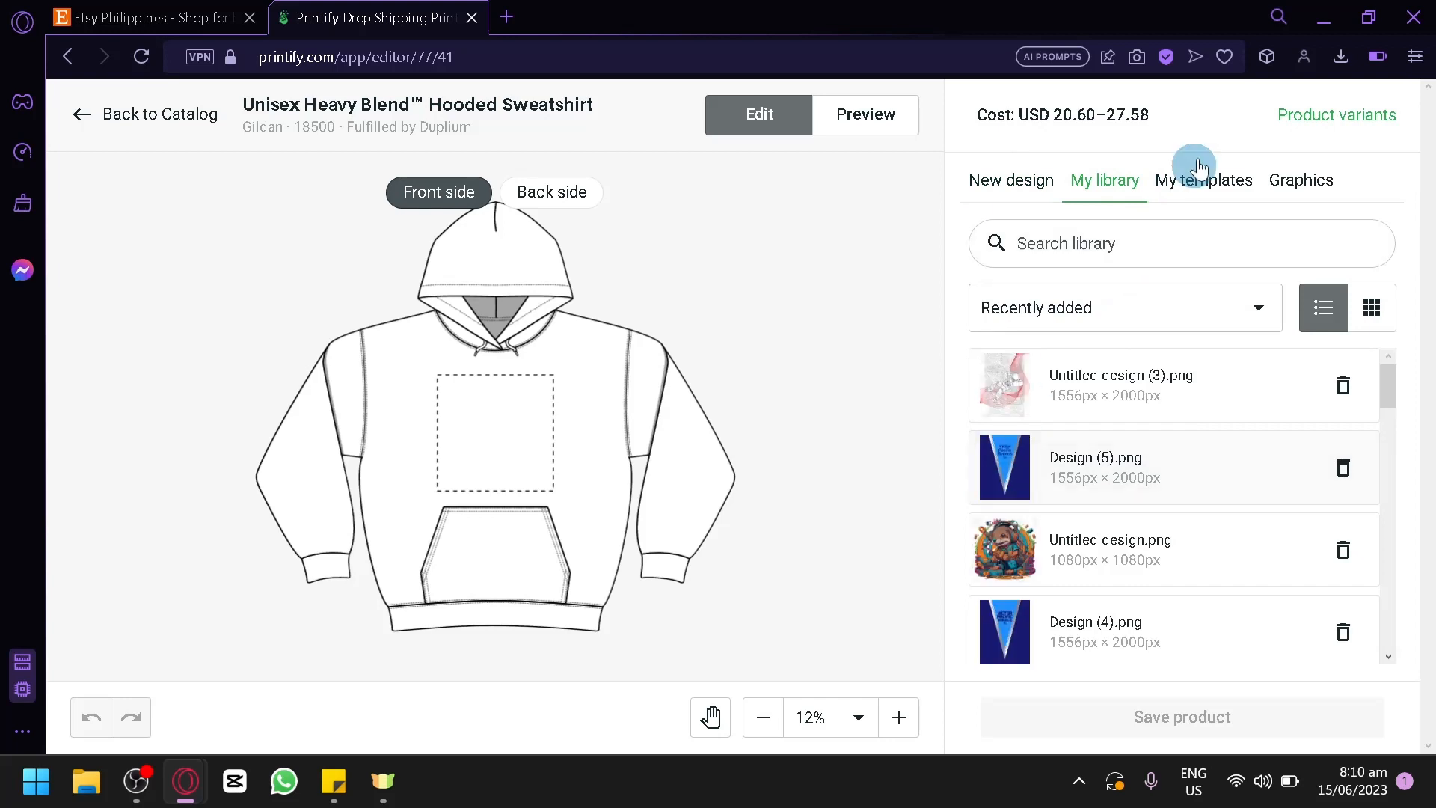
left_click(1199, 187)
left_click(1300, 183)
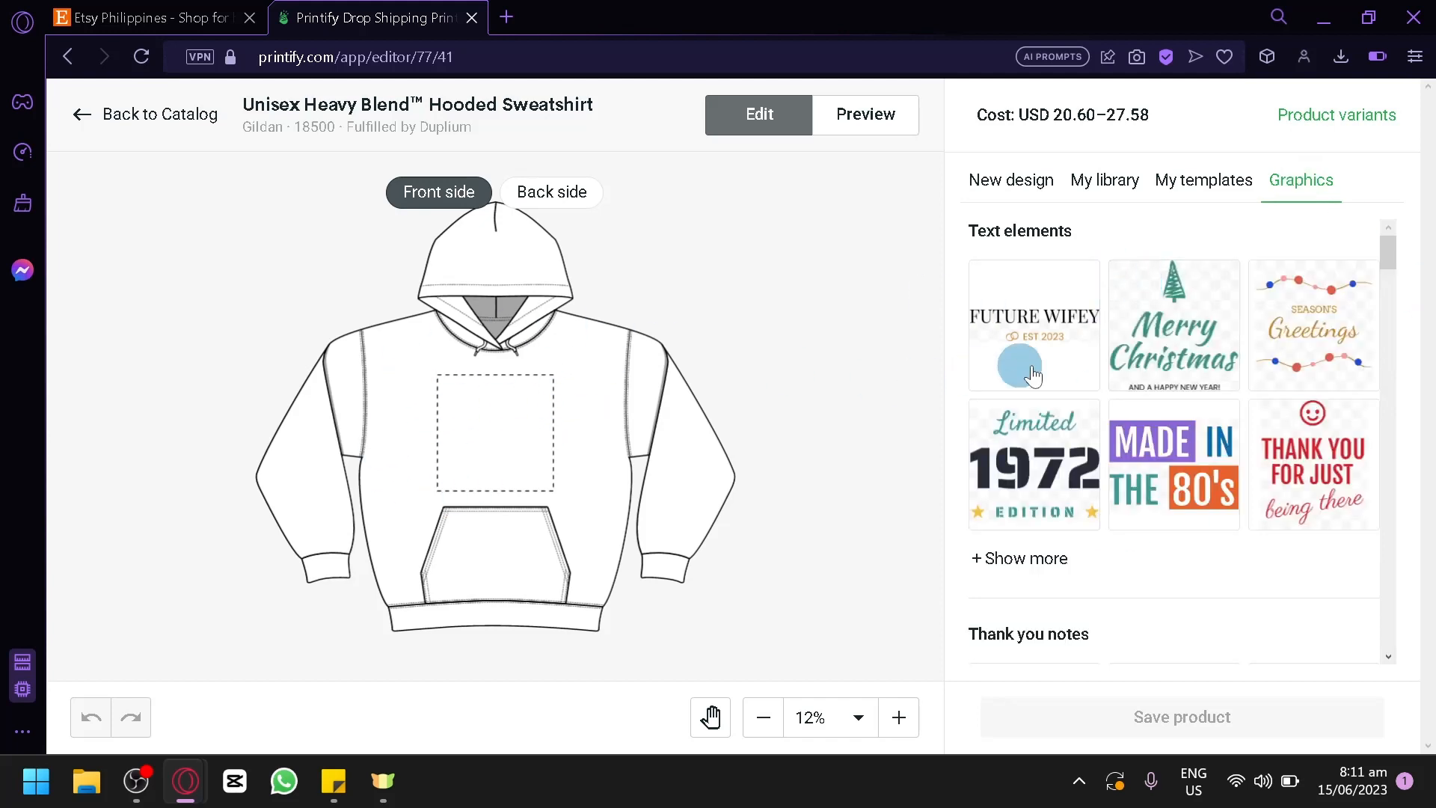
scroll(1166, 374, "down", 5)
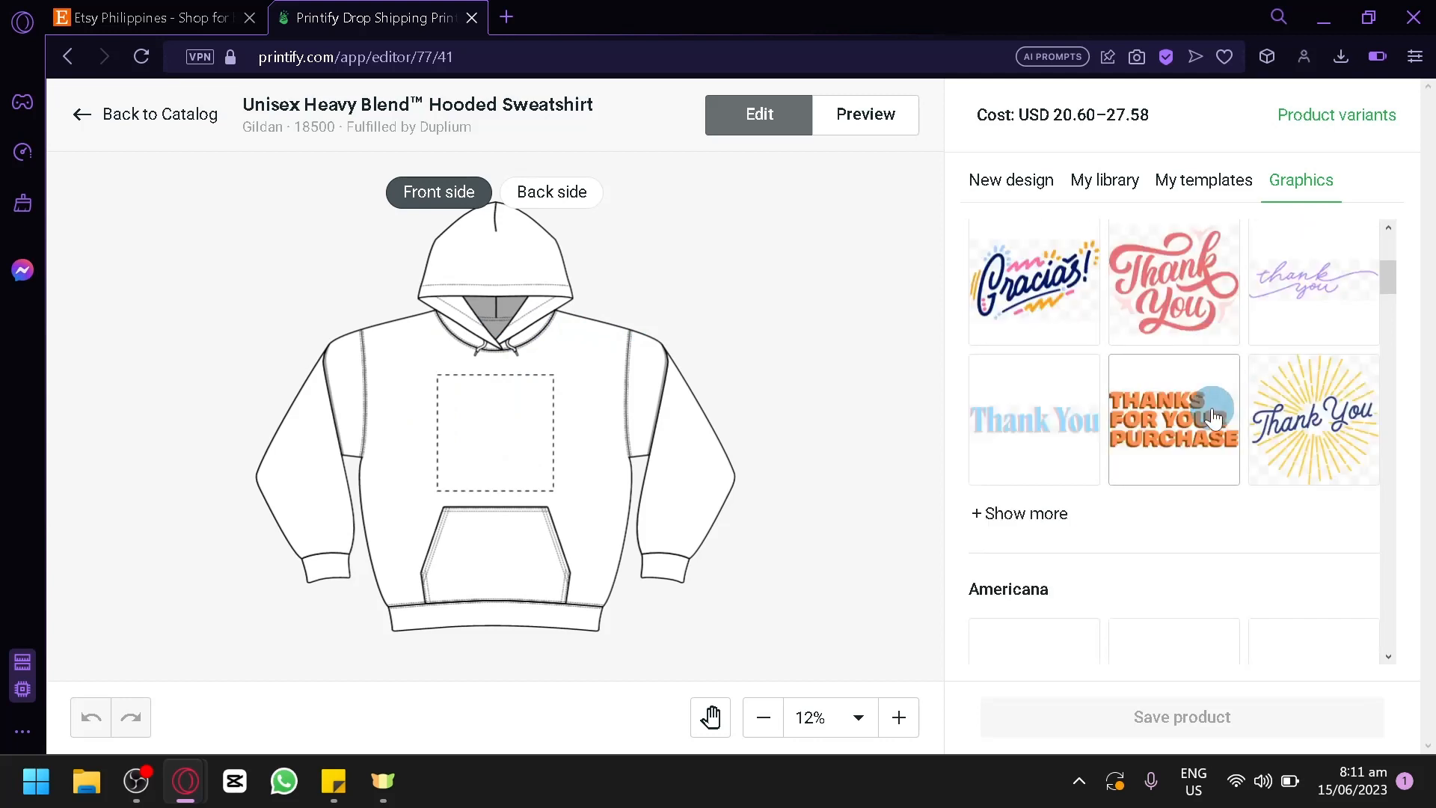
left_click(1213, 416)
Open Canva in a new browser tab, keeping the Printify hoodie editor open alongside it
left_click(509, 15)
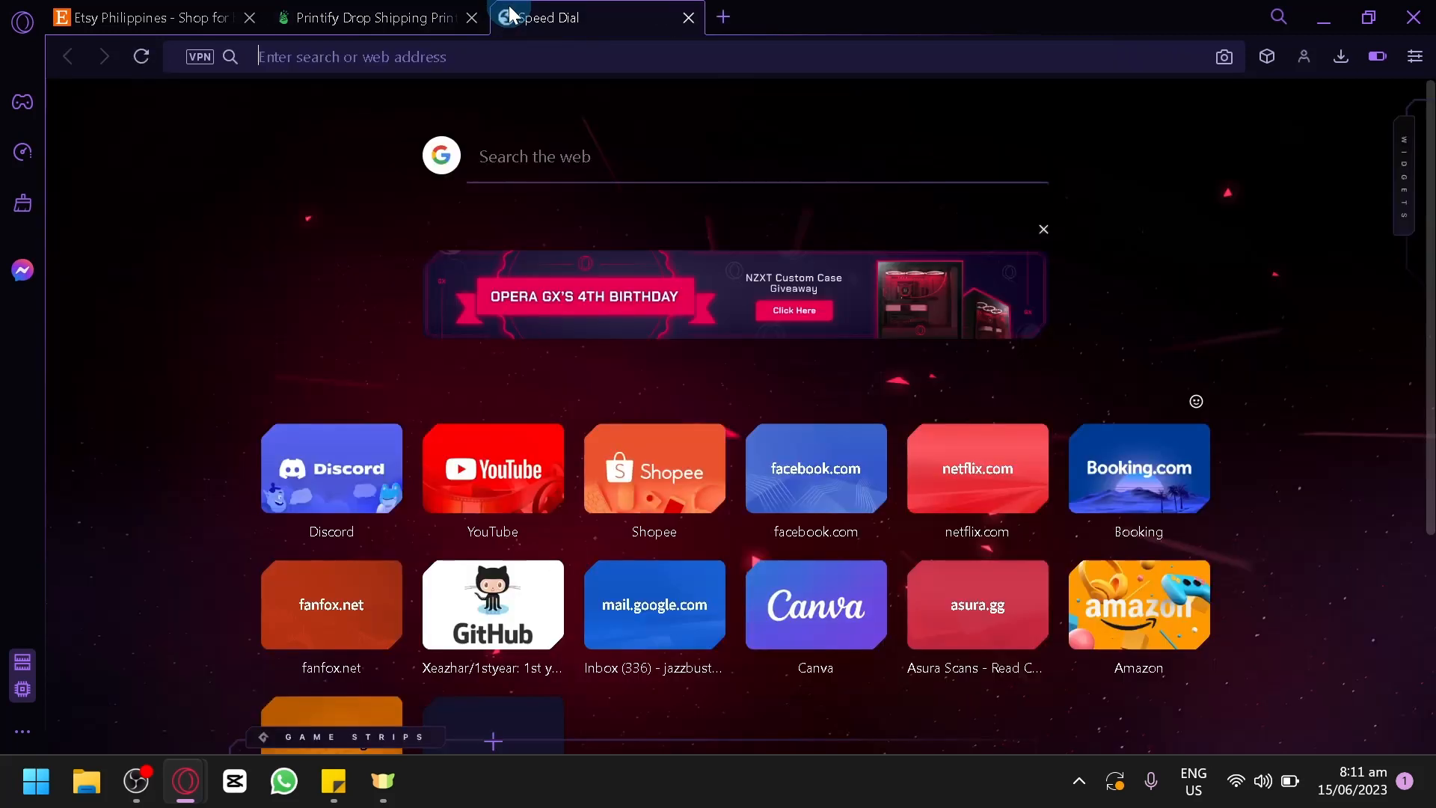
type("can")
key("Return")
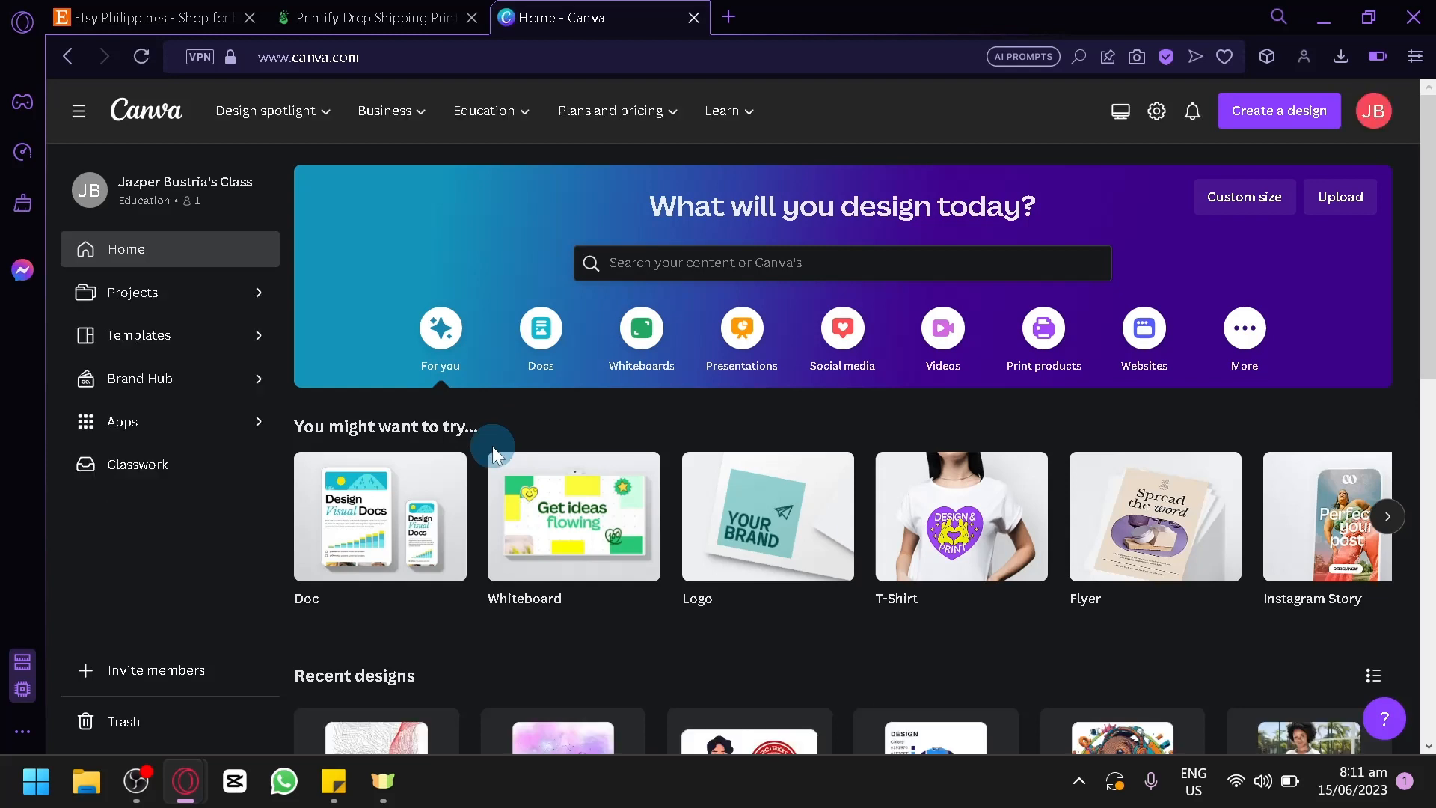
left_click(330, 12)
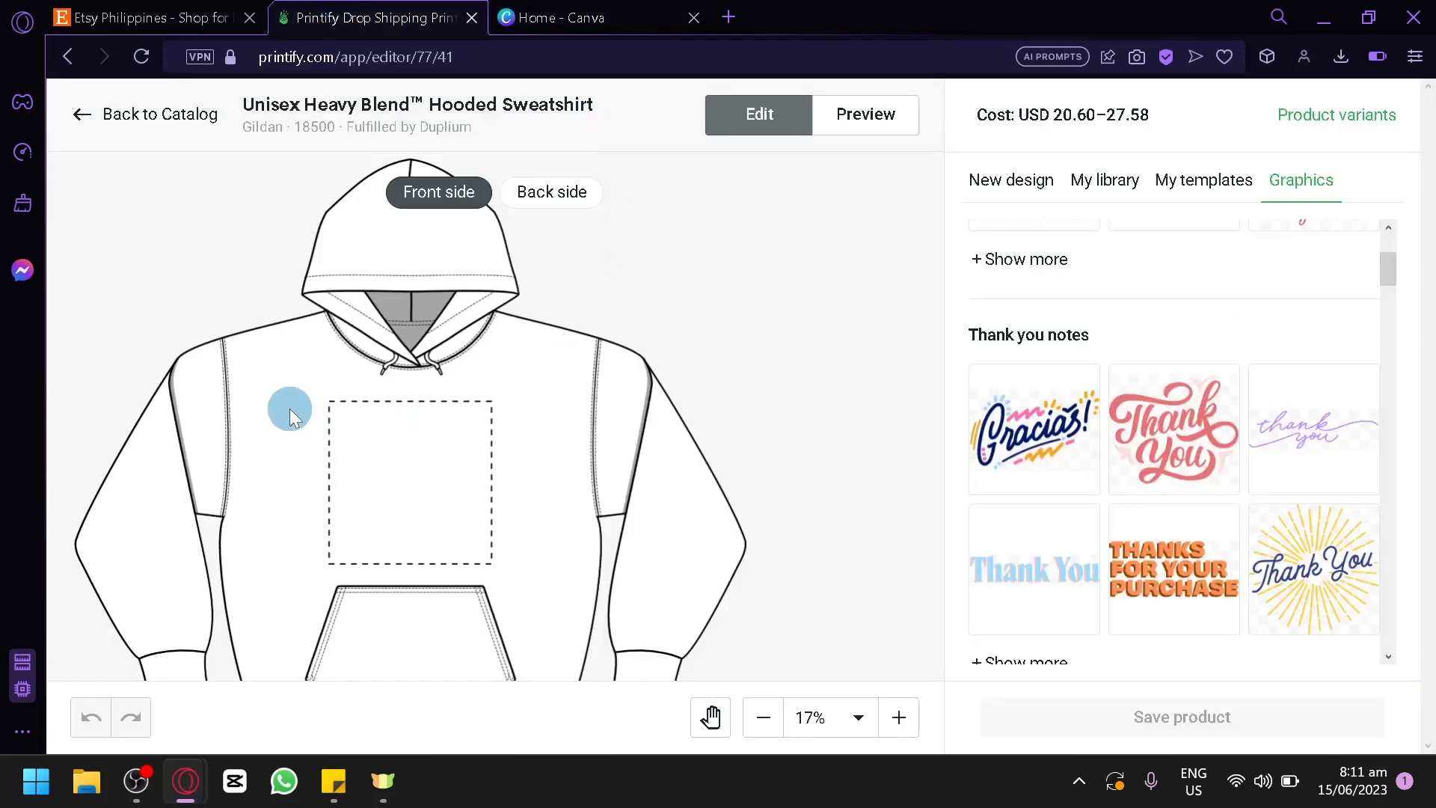
left_click(553, 13)
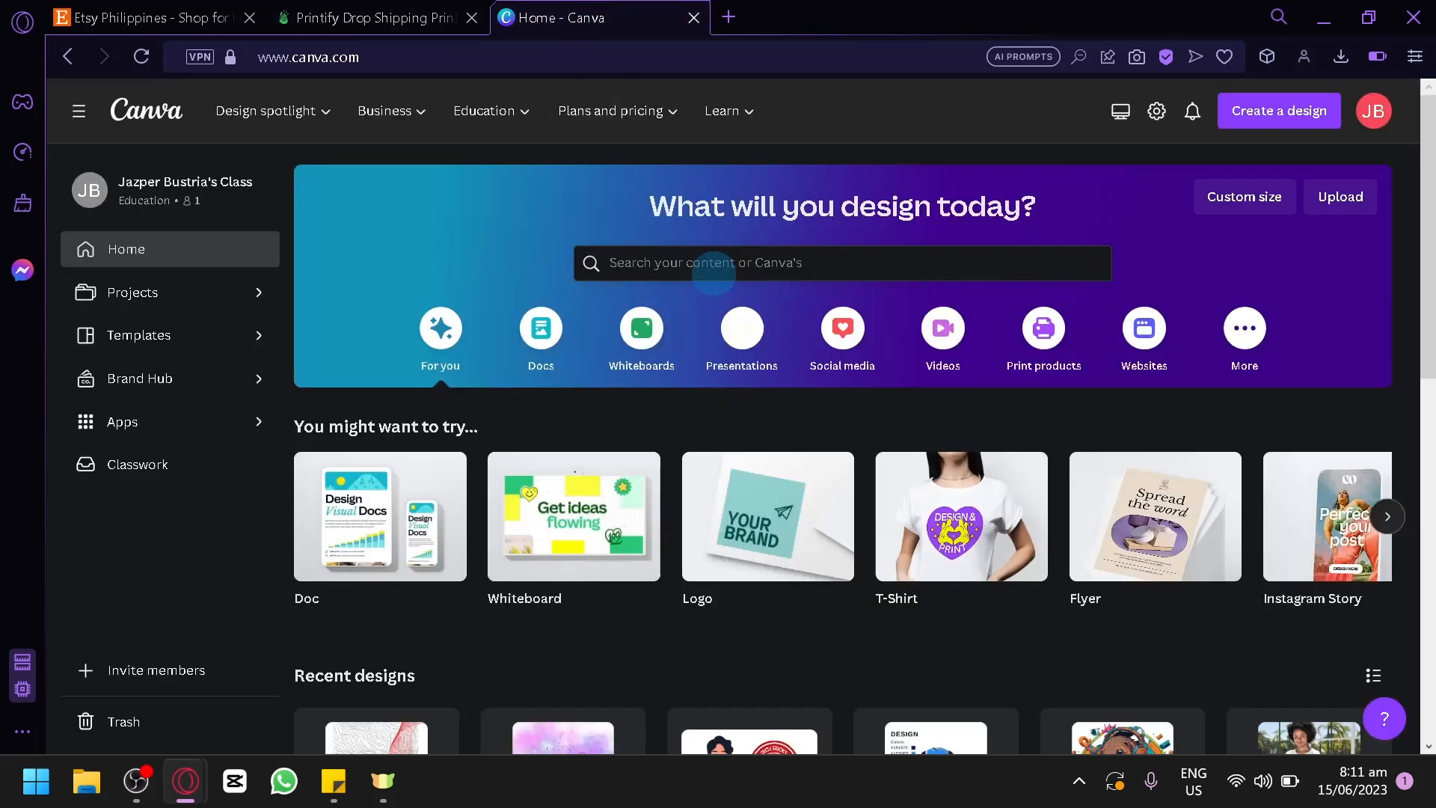
Search Canva for "hoodie" and open the Hoodie 355 × 290 mm template category
left_click(714, 262)
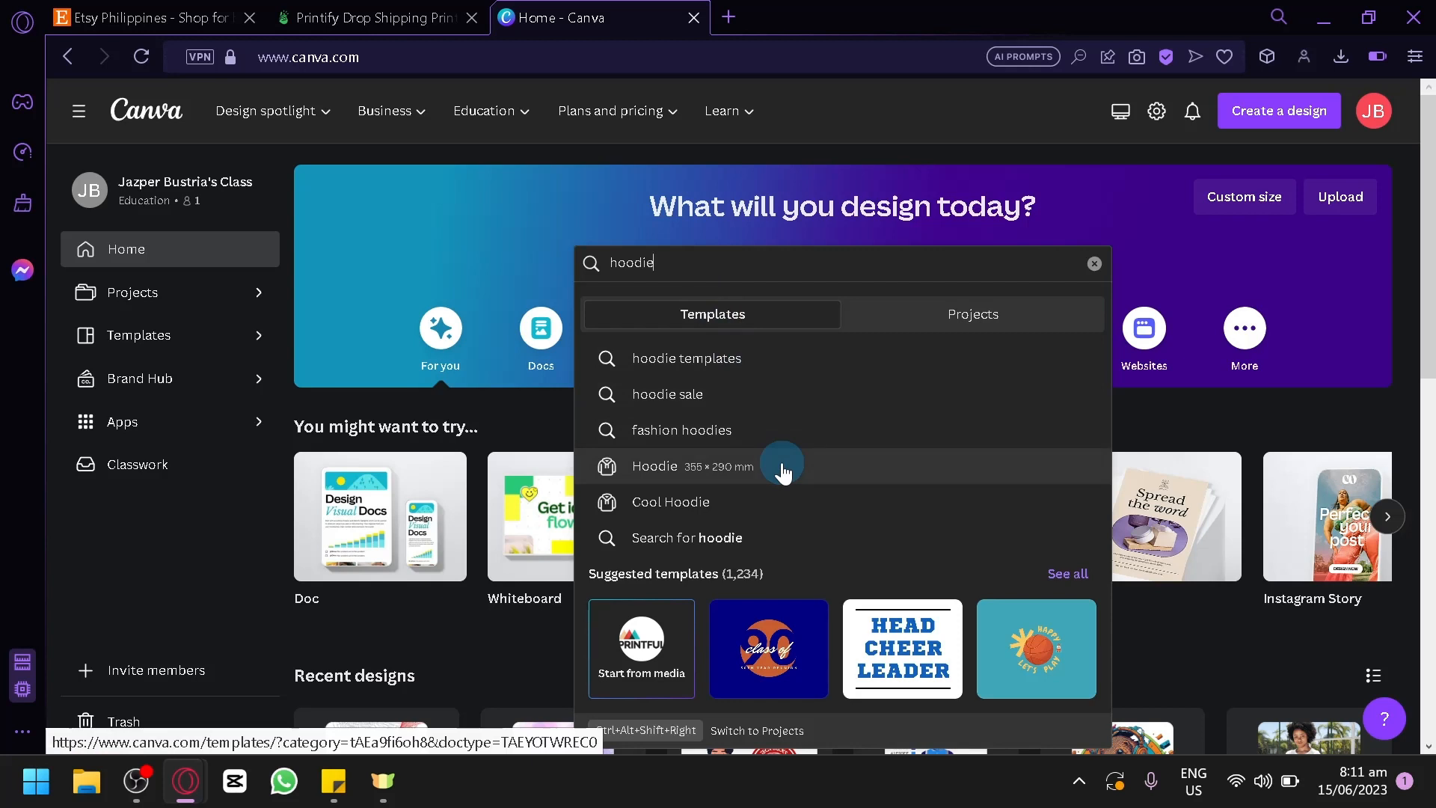
left_click(783, 469)
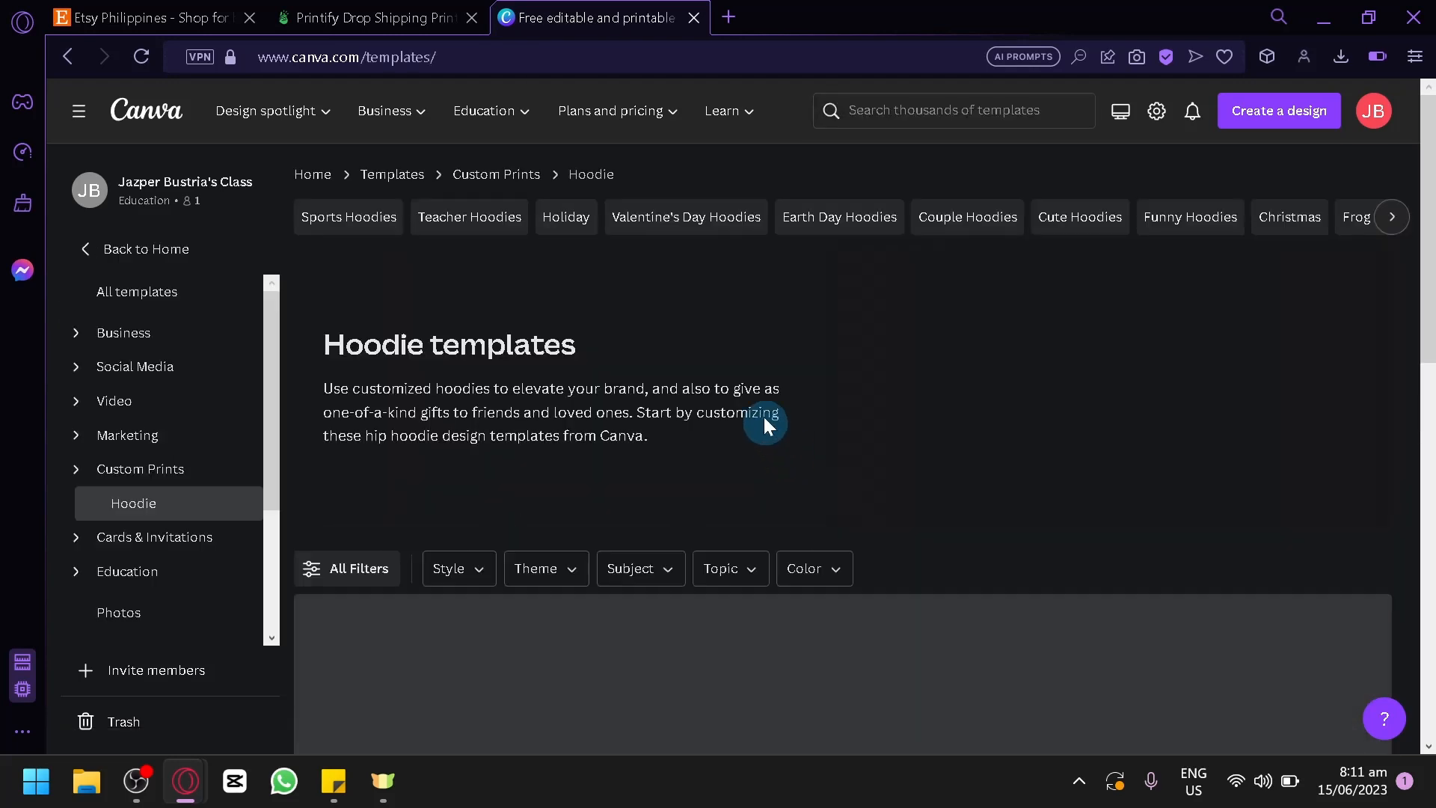
Look through the hoodie templates and create a blank hoodie design
scroll(549, 330, "down", 4)
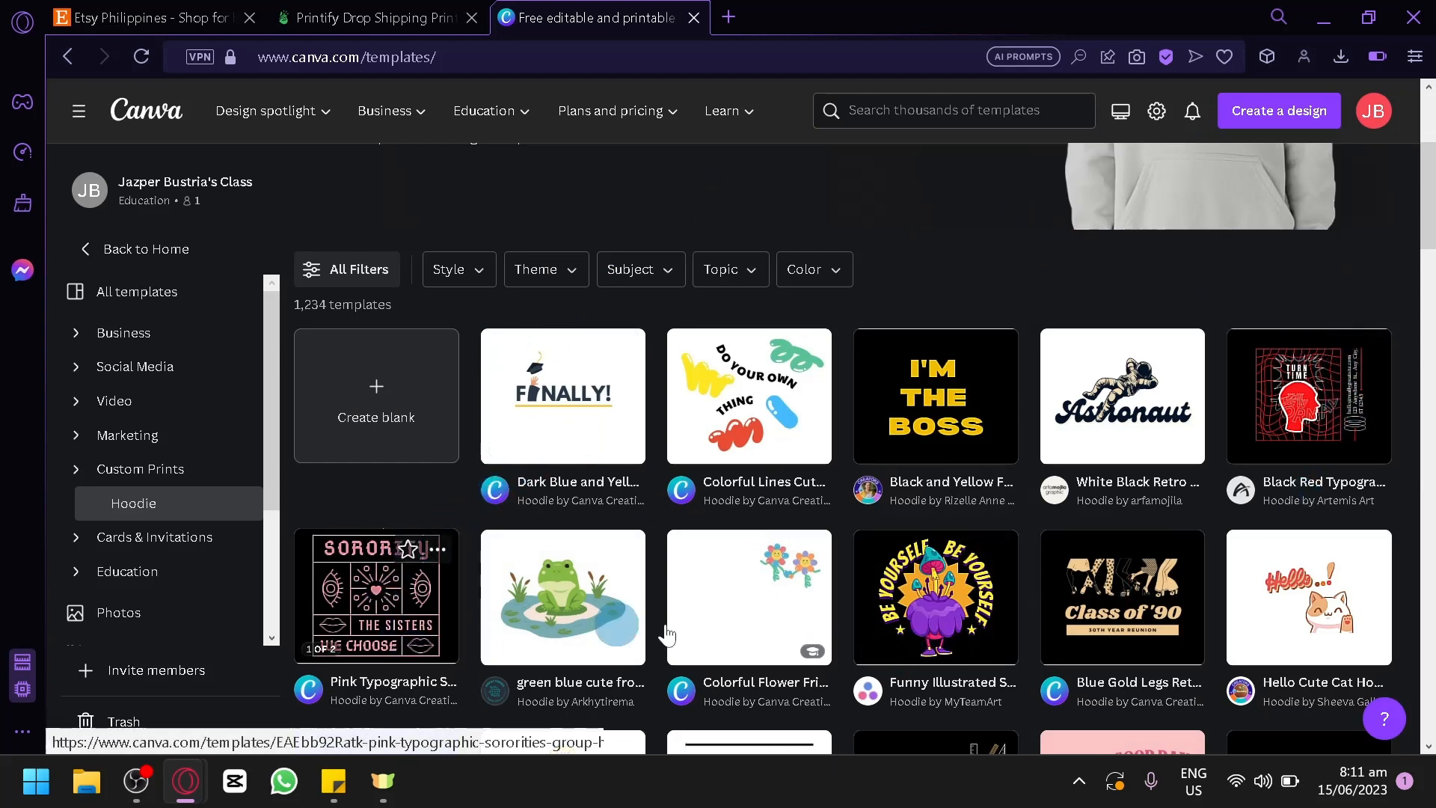
scroll(806, 302, "up", 2)
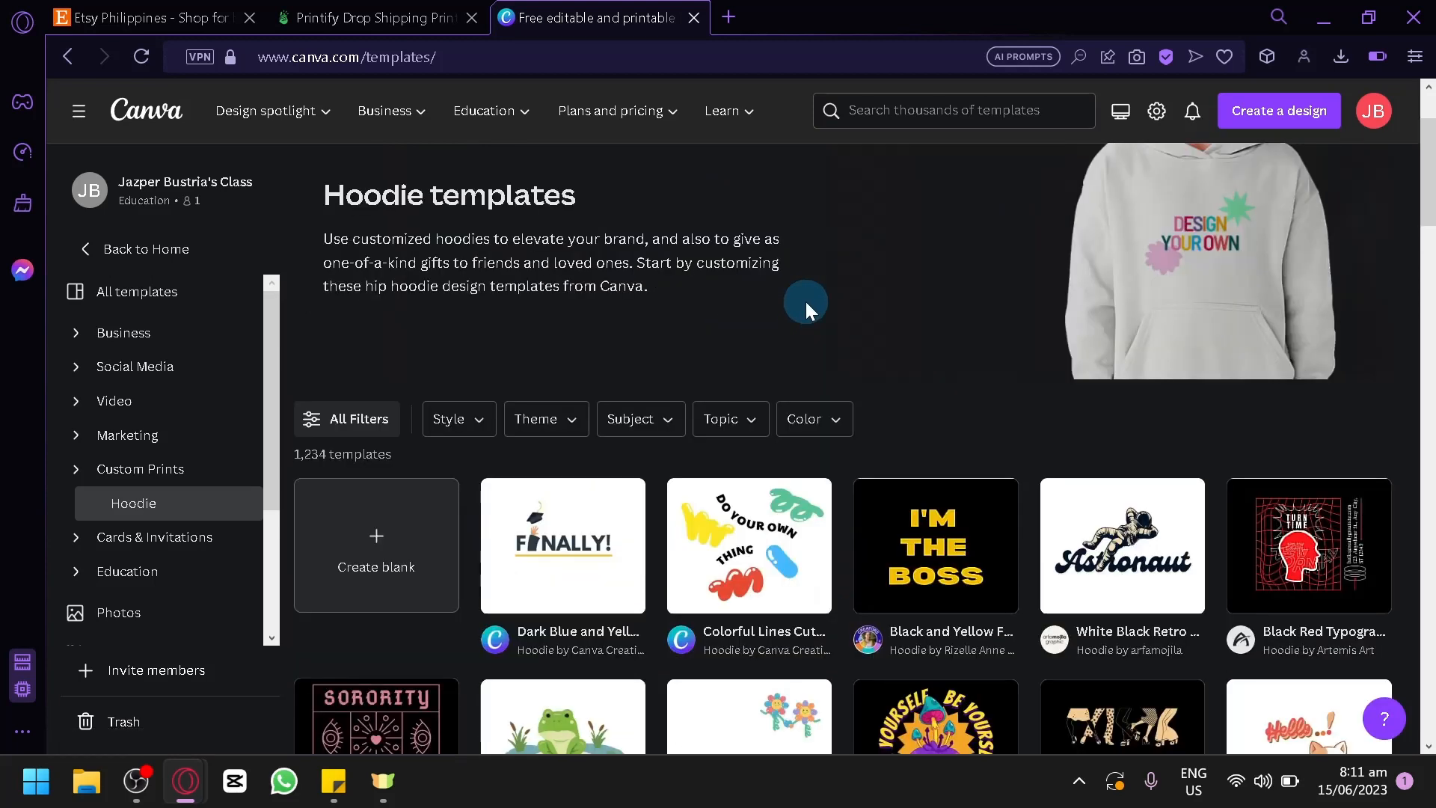
scroll(805, 302, "down", 10)
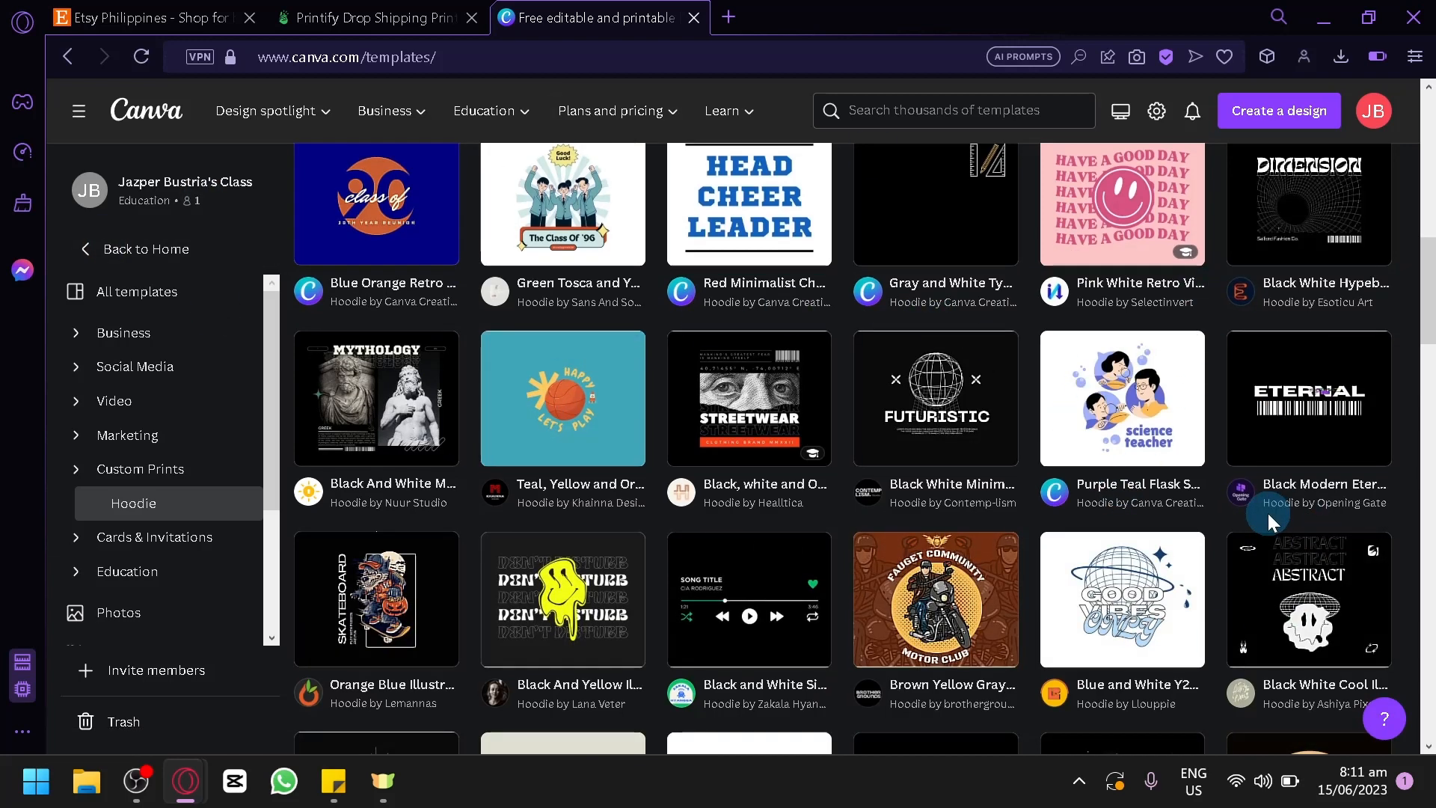
scroll(703, 434, "up", 10)
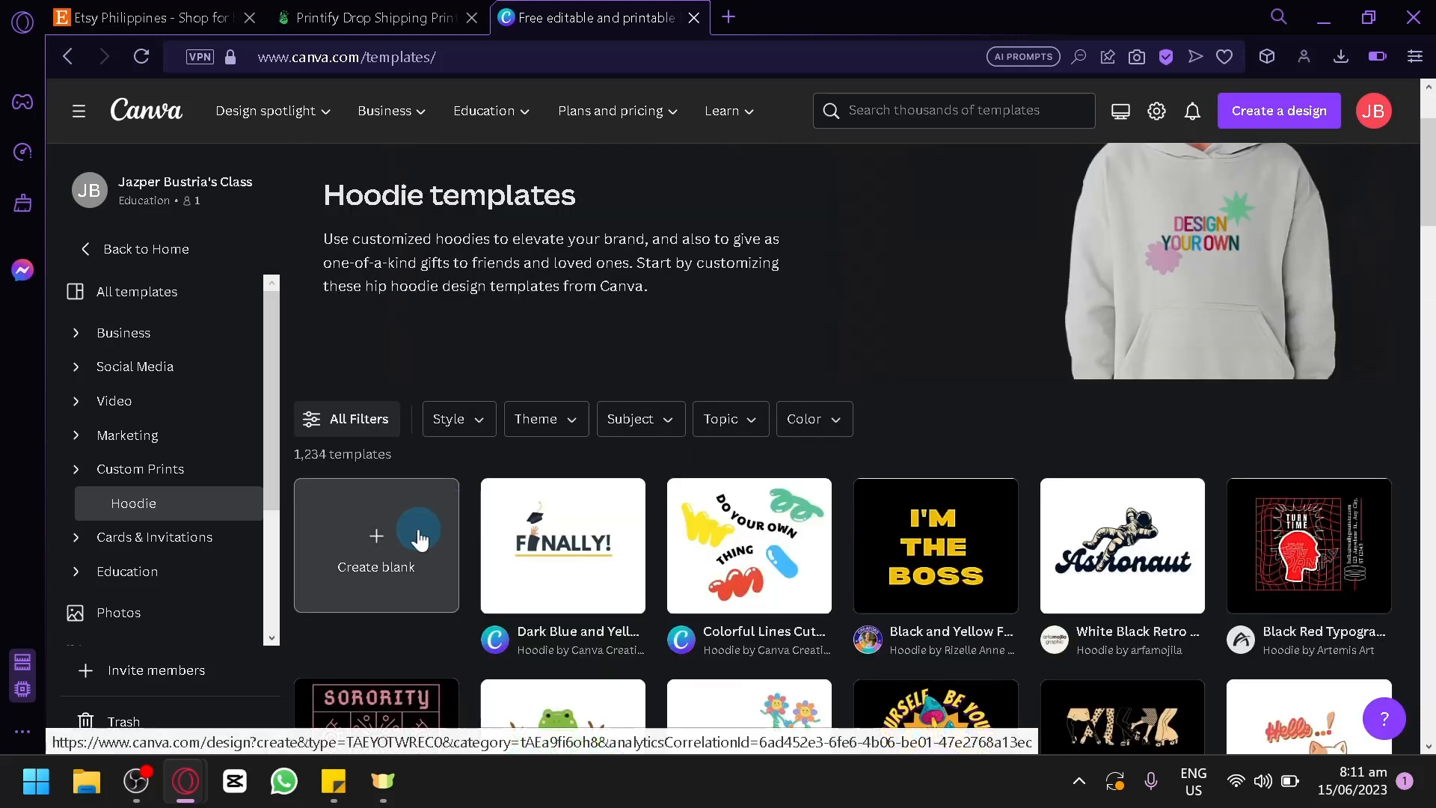
left_click(419, 528)
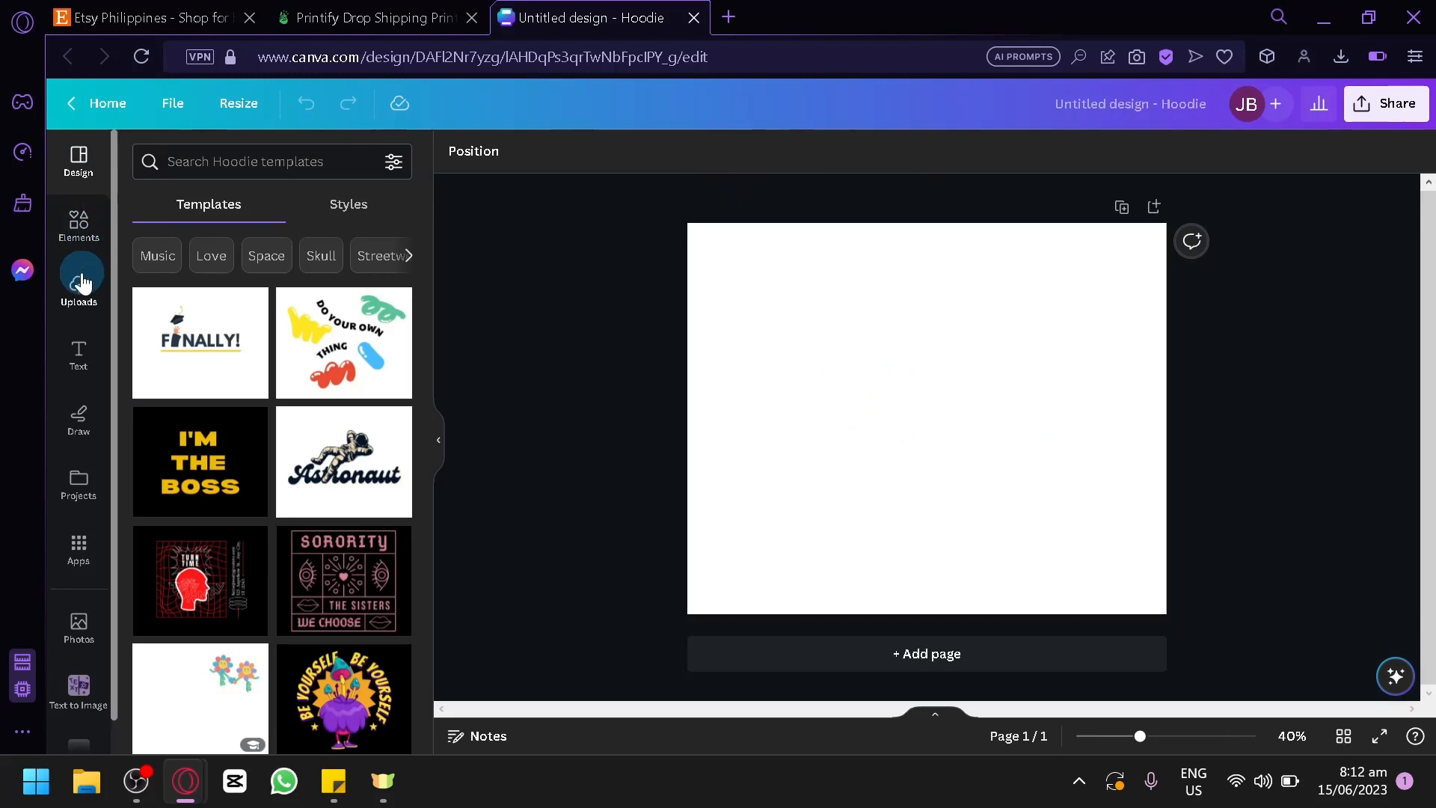
Look through the elements, uploaded images and text styles available for the hoodie design
left_click(79, 229)
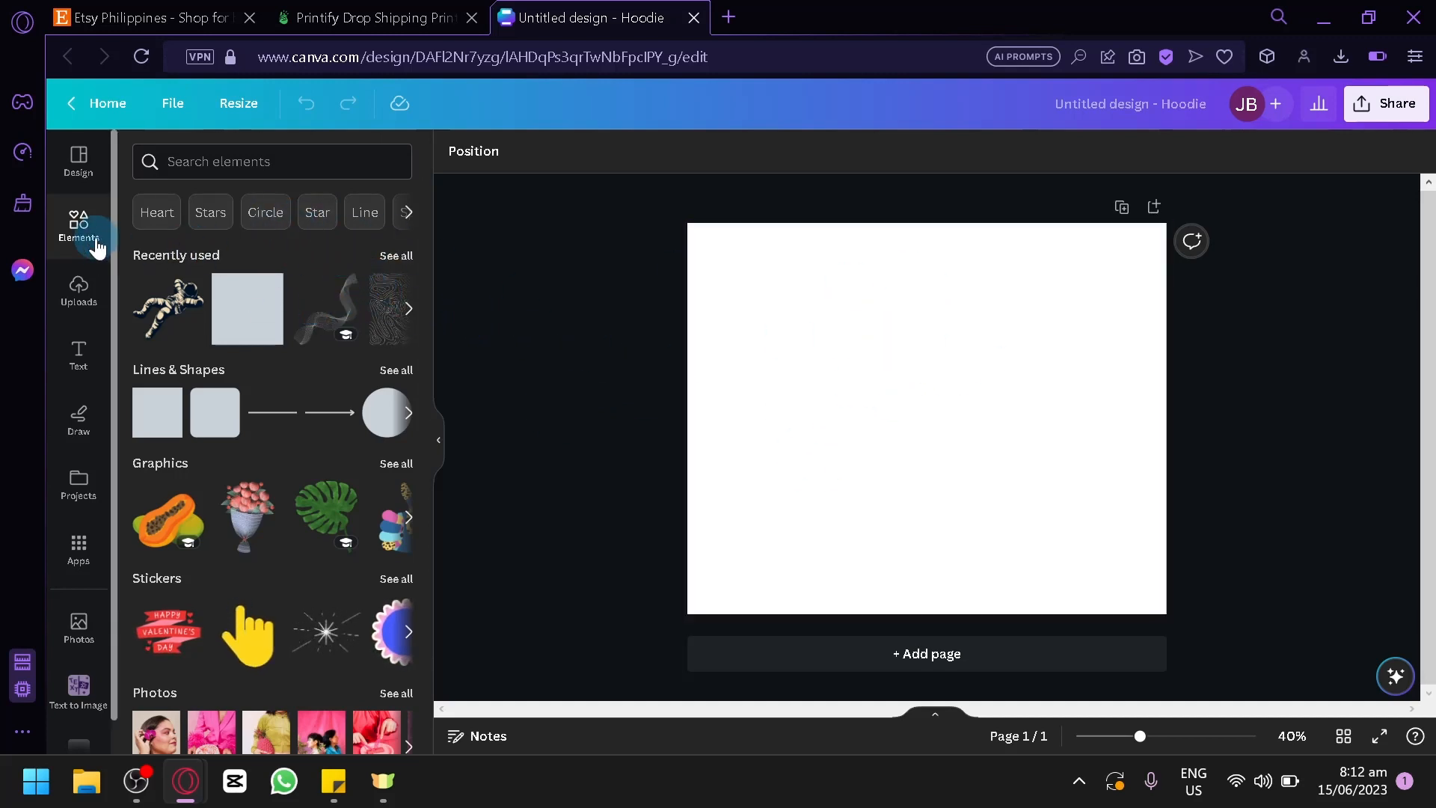
left_click(84, 307)
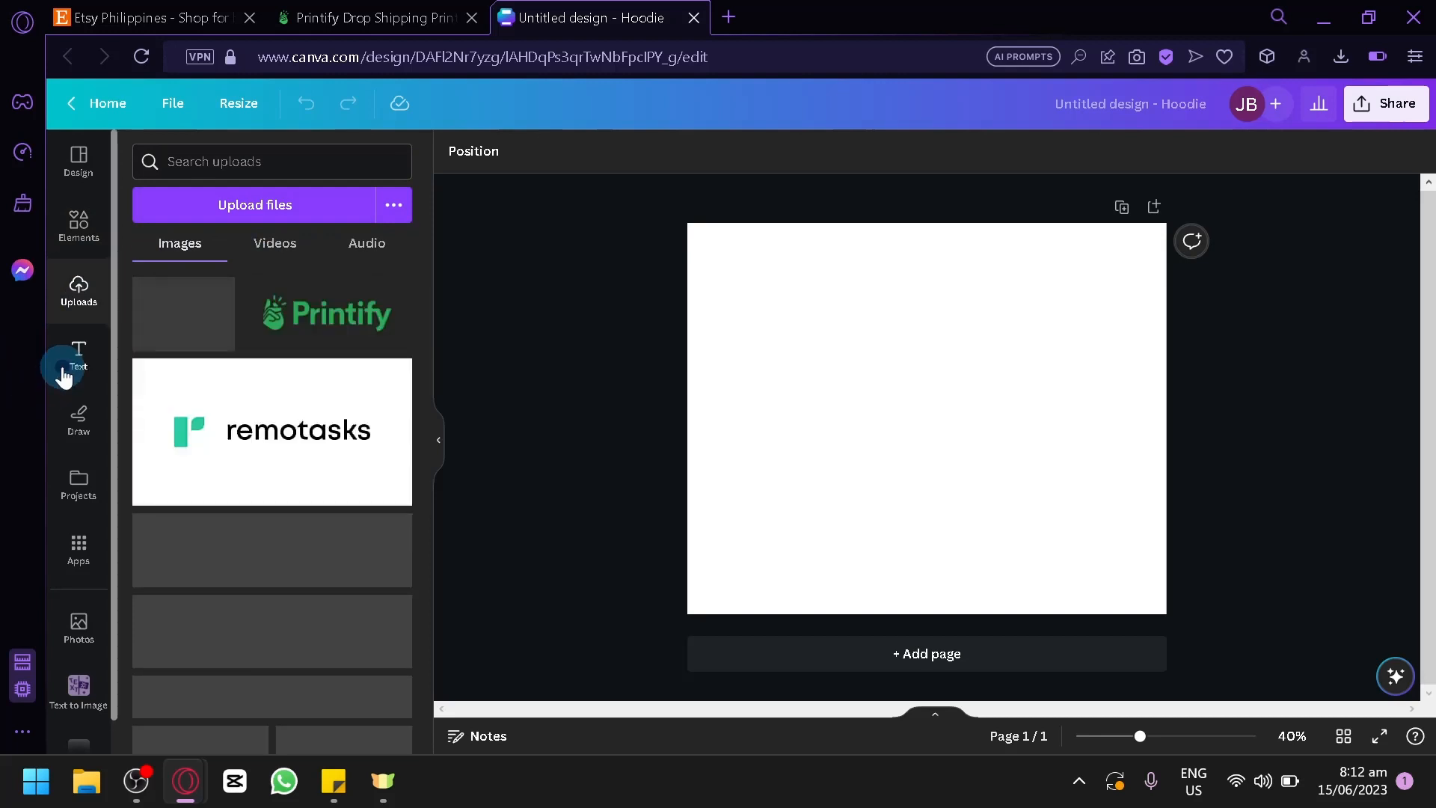
left_click(76, 358)
scroll(295, 406, "down", 2)
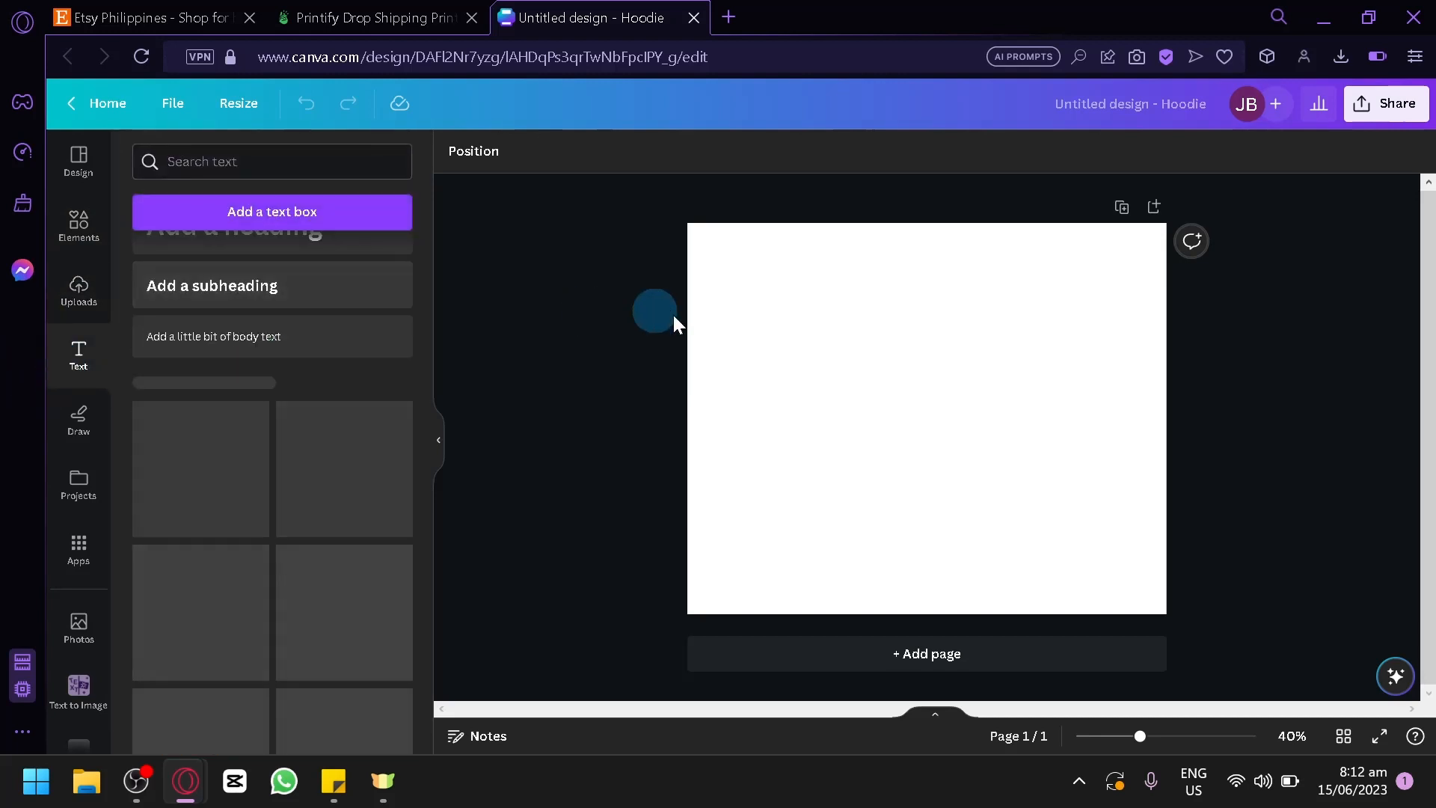
scroll(254, 478, "down", 6)
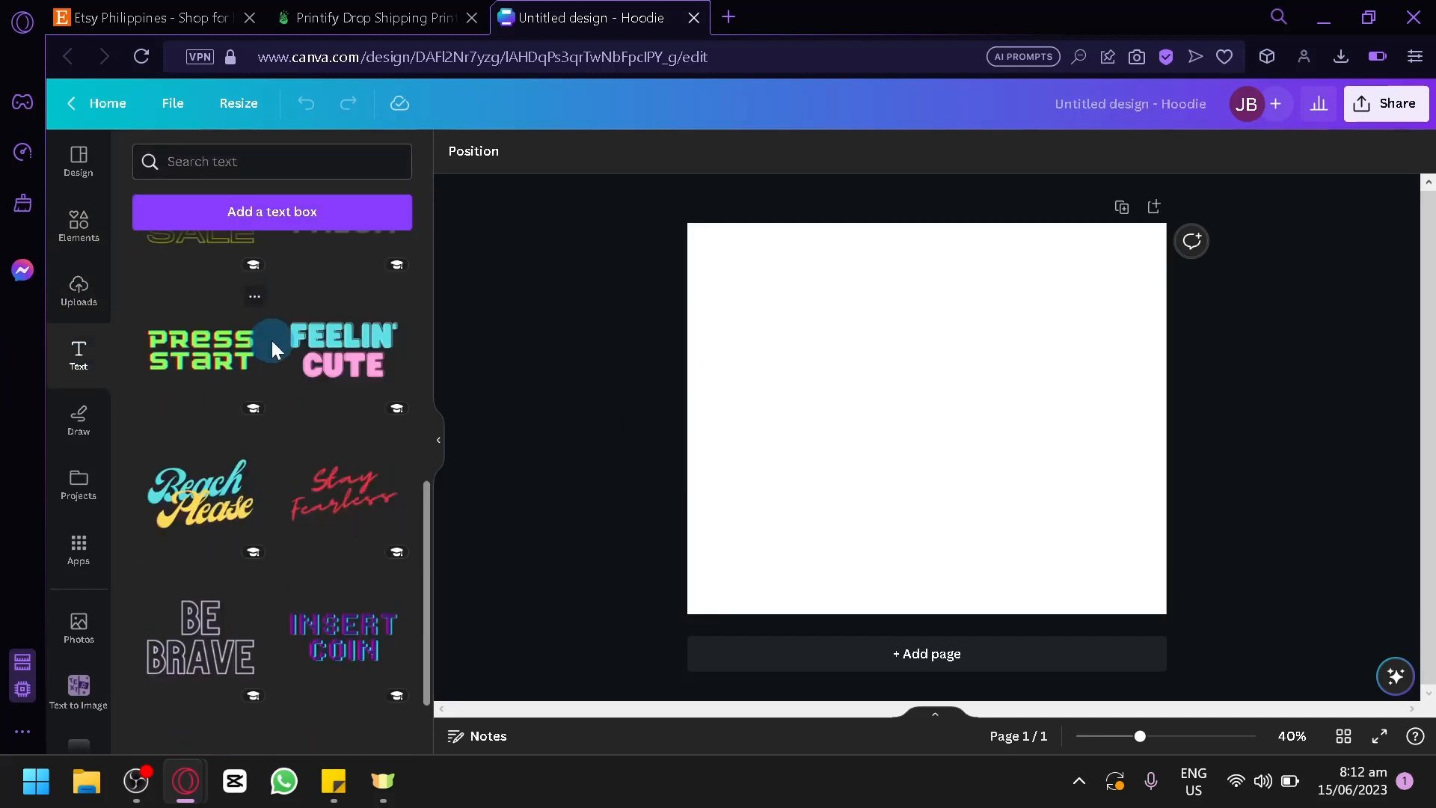
Search the element graphics for "sports bike" and add the red motorcycle at the centre of the page
left_click(78, 224)
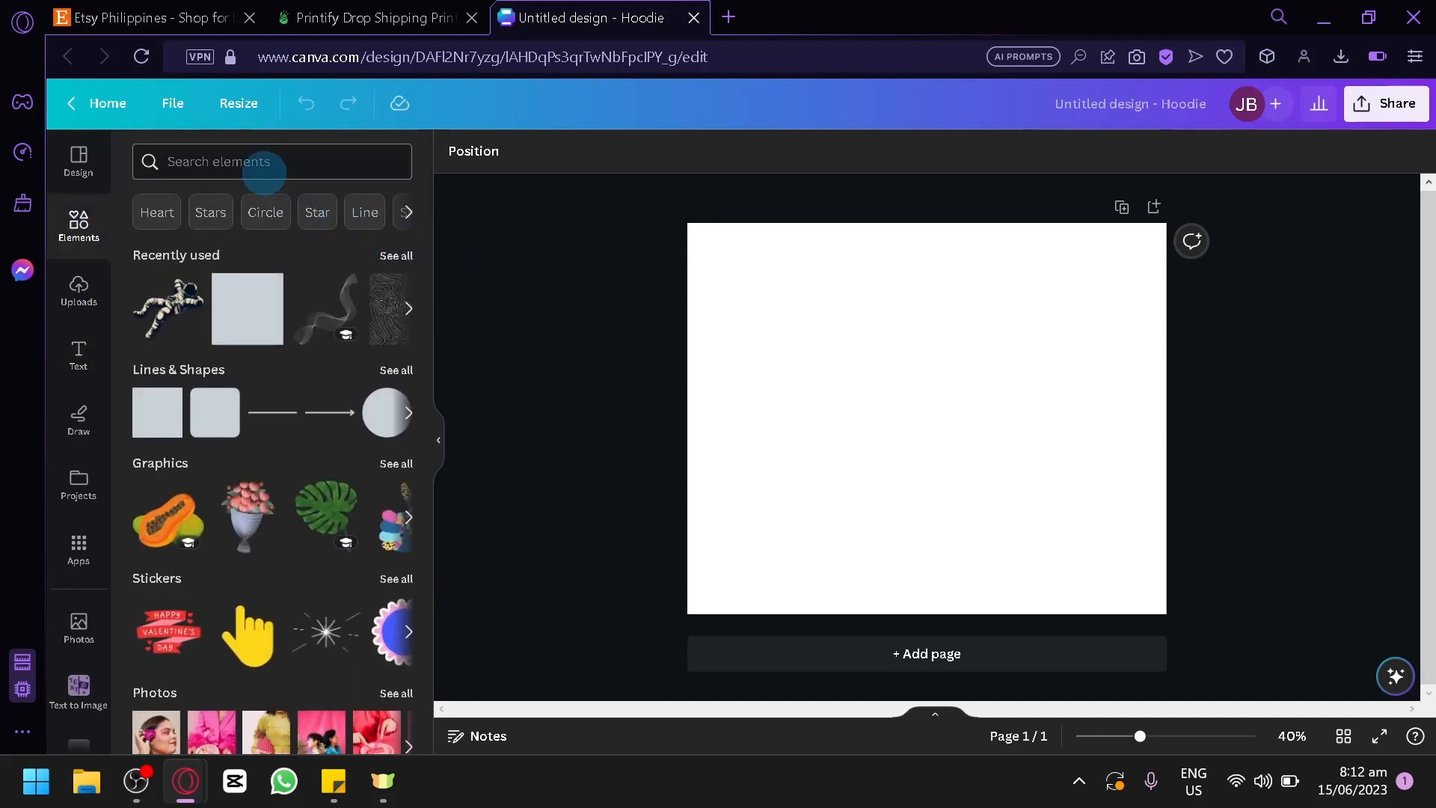
left_click(264, 173)
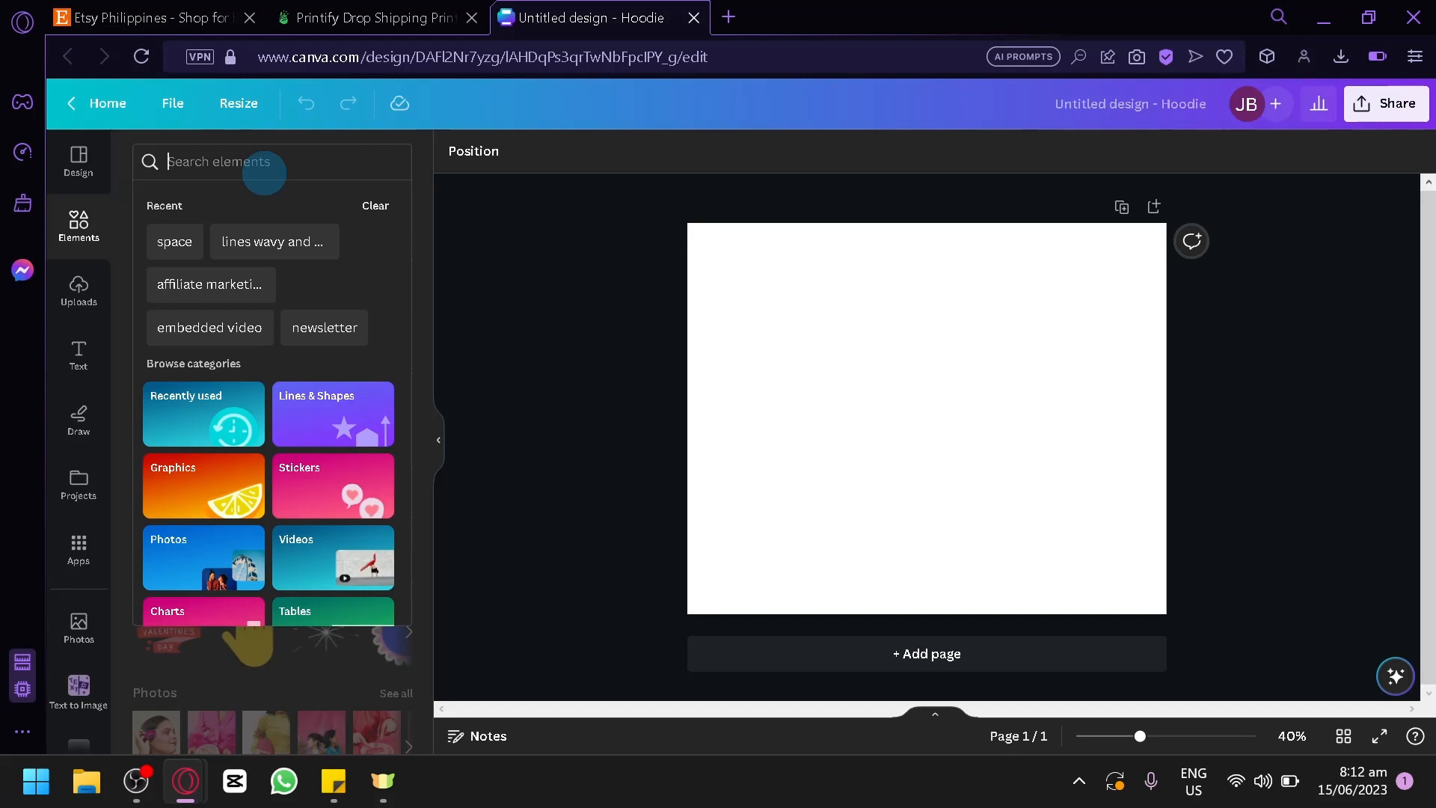
type("sports bi")
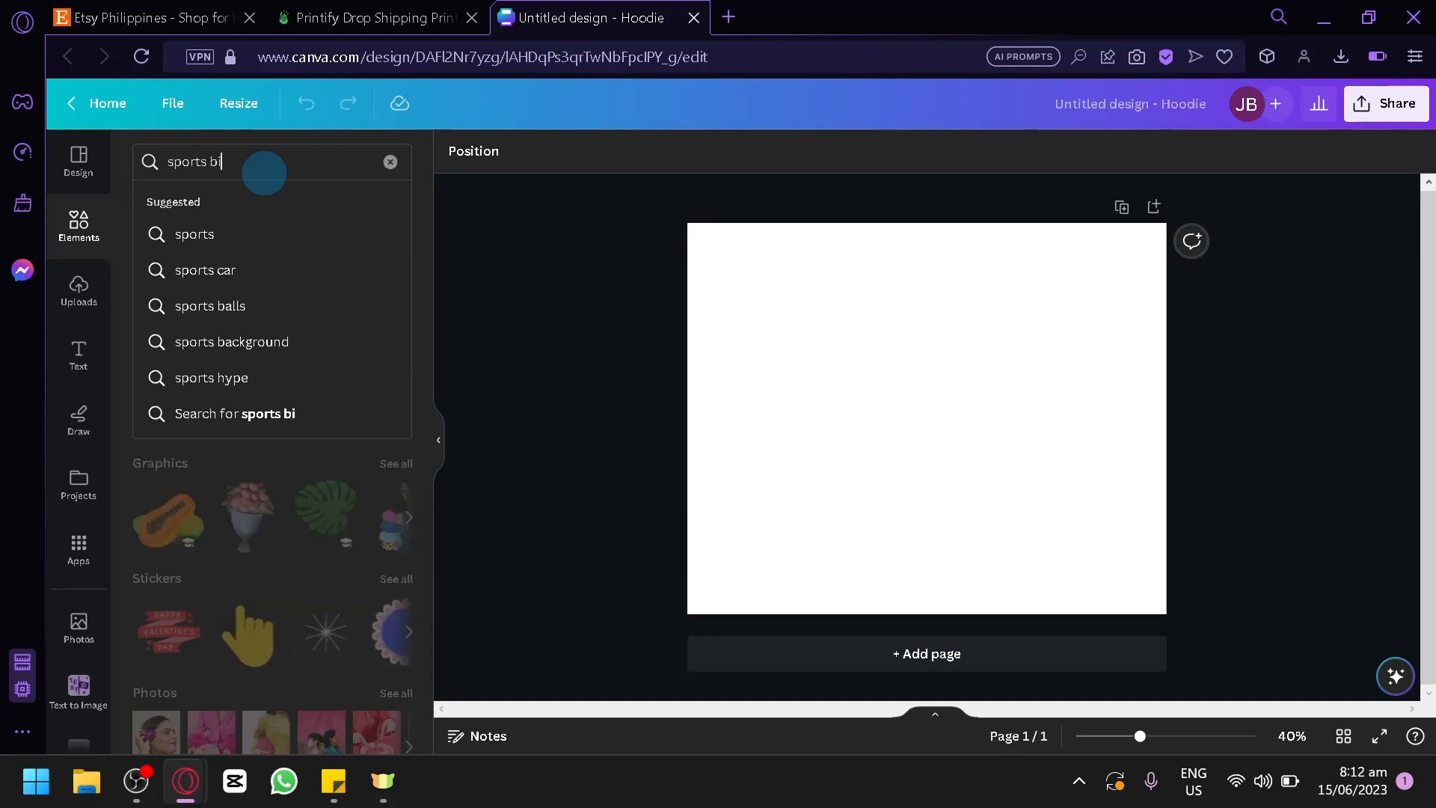
type("ke")
key("Return")
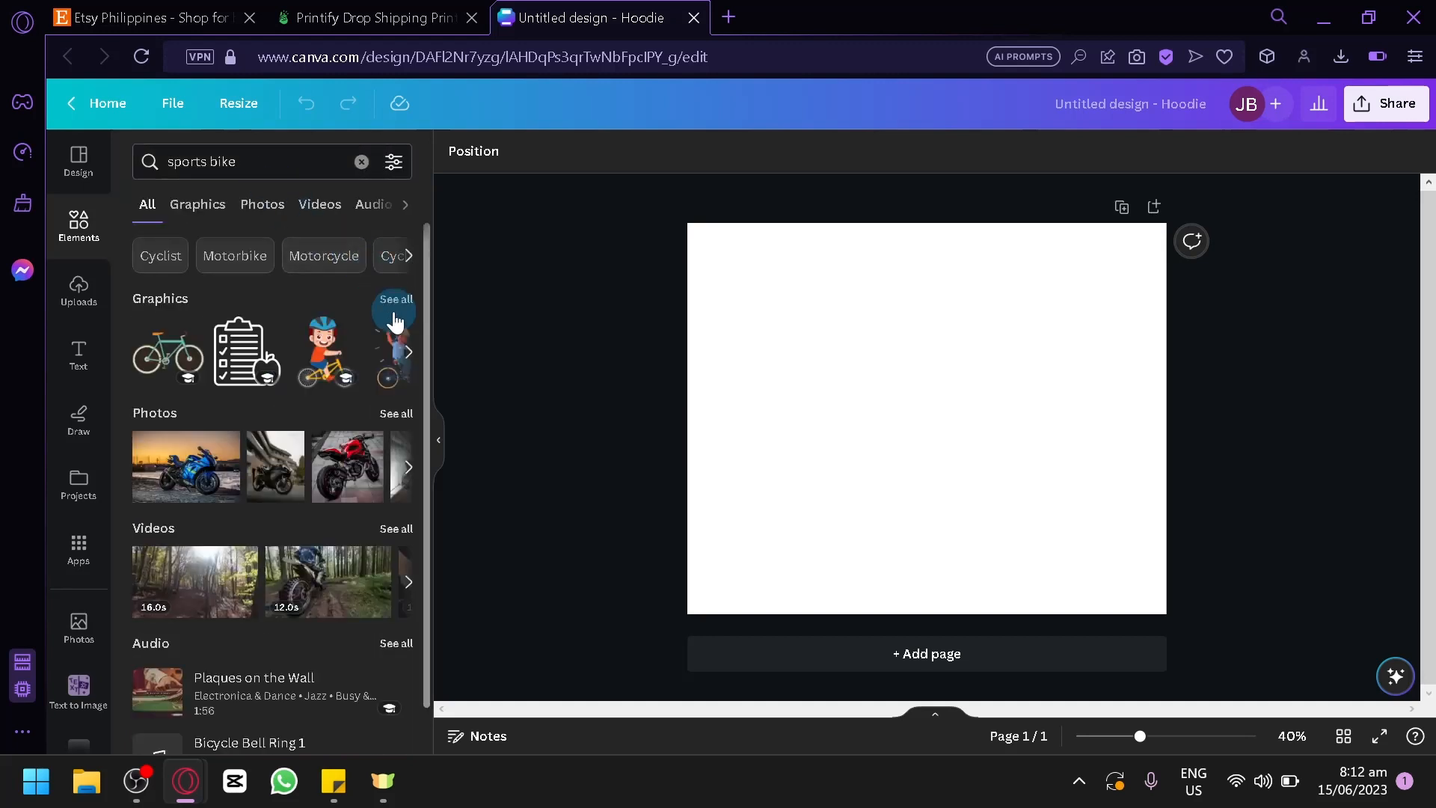
left_click(395, 308)
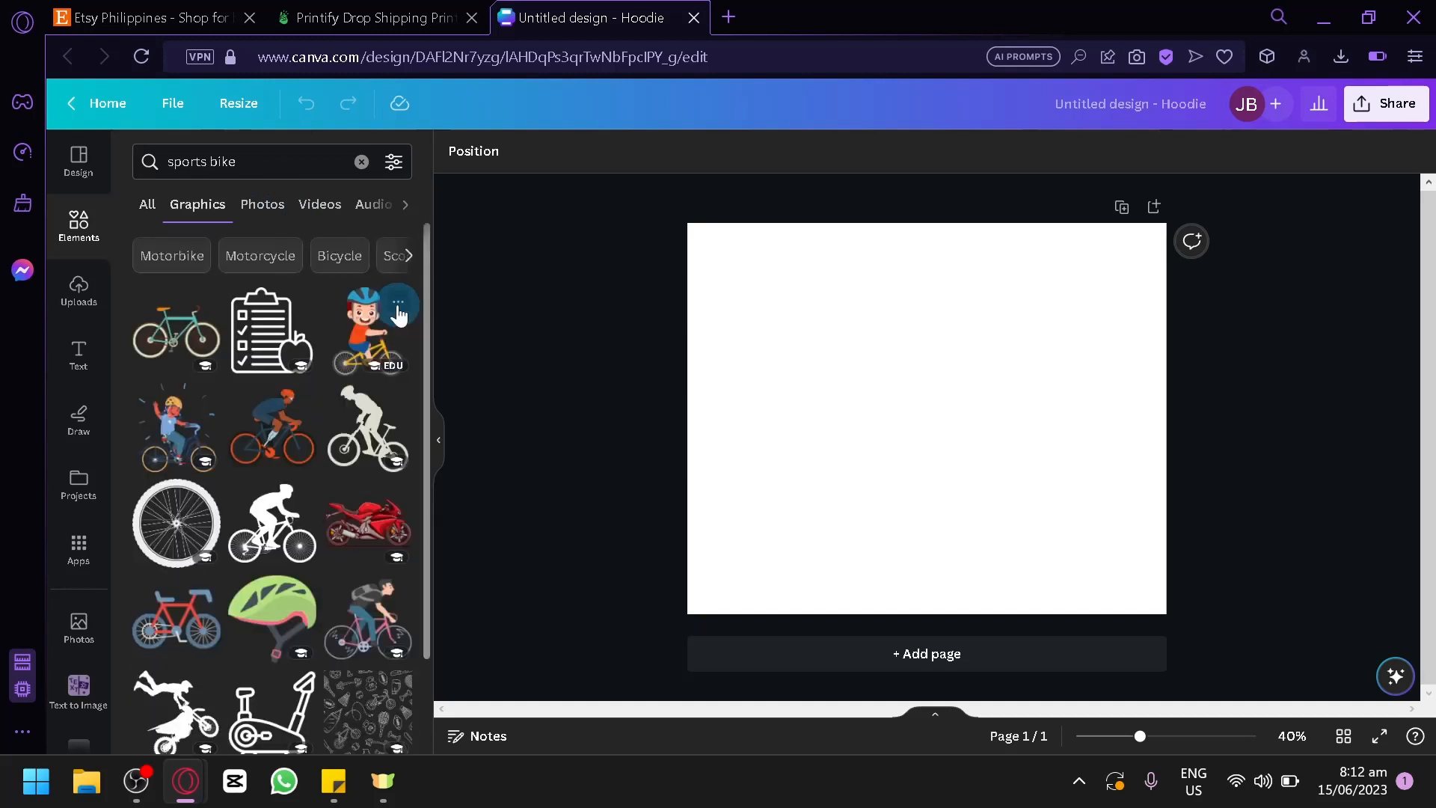
scroll(388, 324, "down", 2)
left_click_drag(365, 410, 909, 437)
left_click(359, 163)
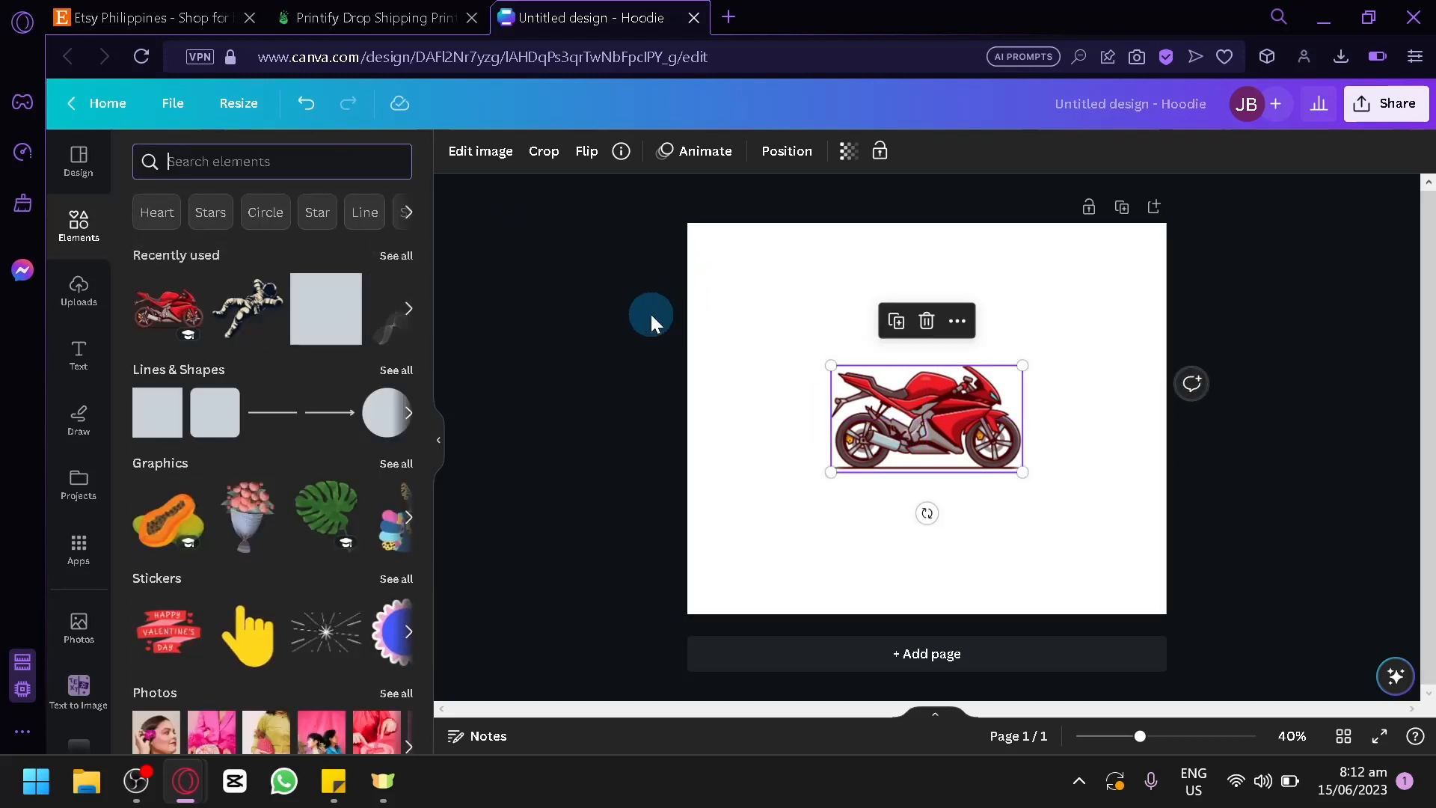
Add the recently used wavy-line graphic below the motorcycle's rear wheel and recolour it black
mouse_move(402, 312)
left_mouse_down()
mouse_move(599, 388)
mouse_move(753, 489)
mouse_move(737, 500)
left_mouse_up()
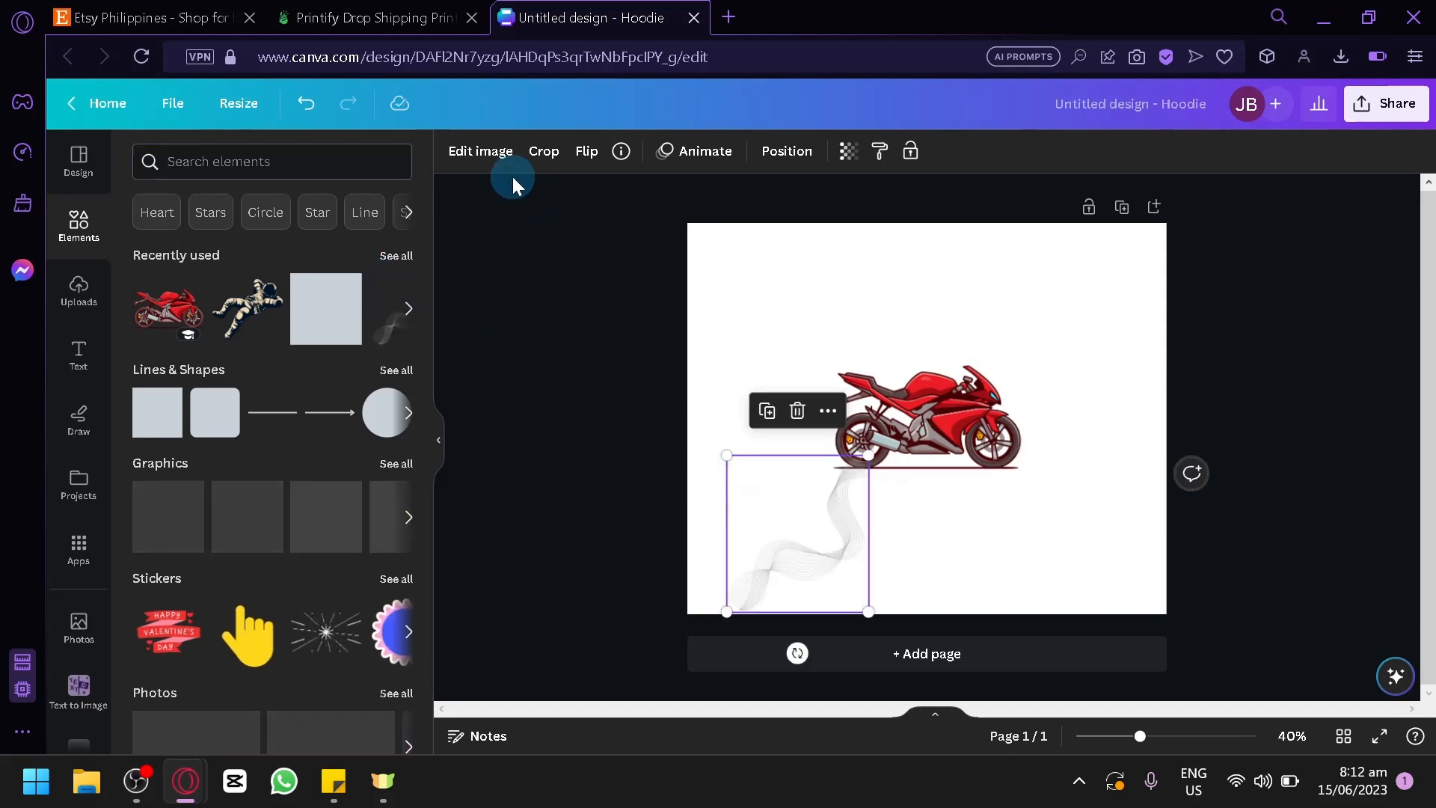
left_click(462, 156)
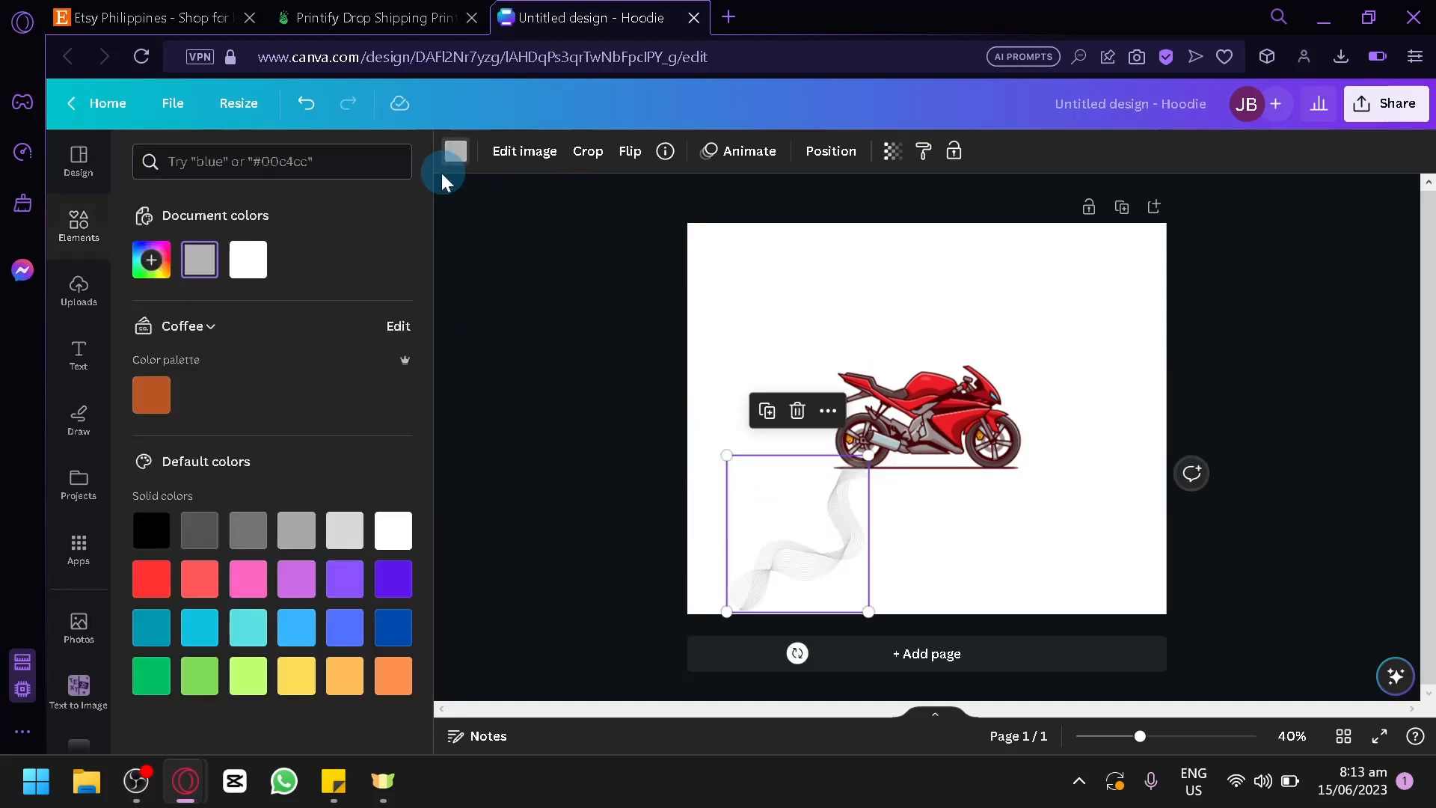
left_click(149, 530)
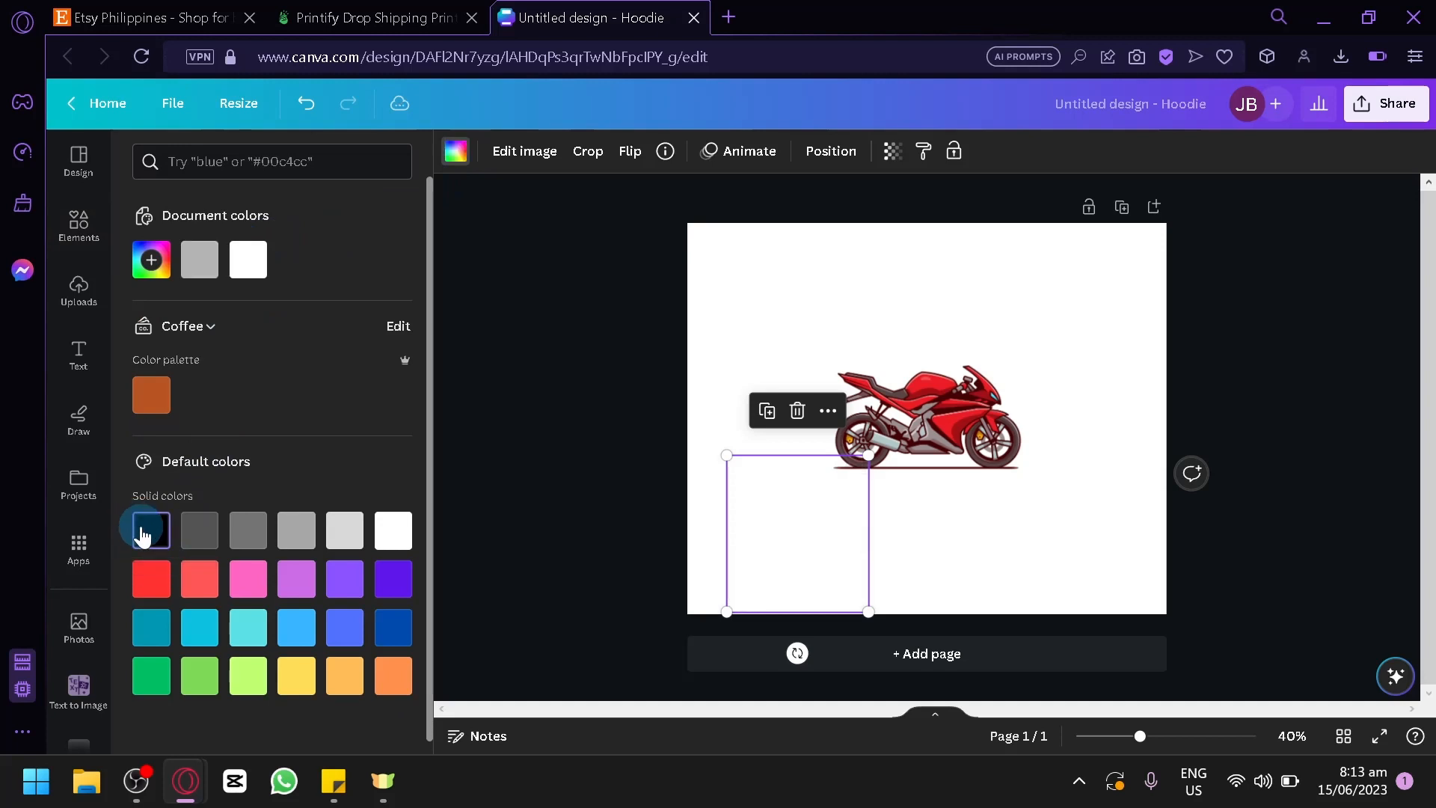
Try the wavy lines rotated 35° and enlarged across the page behind the motorcycle, and delete them
left_click_drag(823, 585, 787, 556)
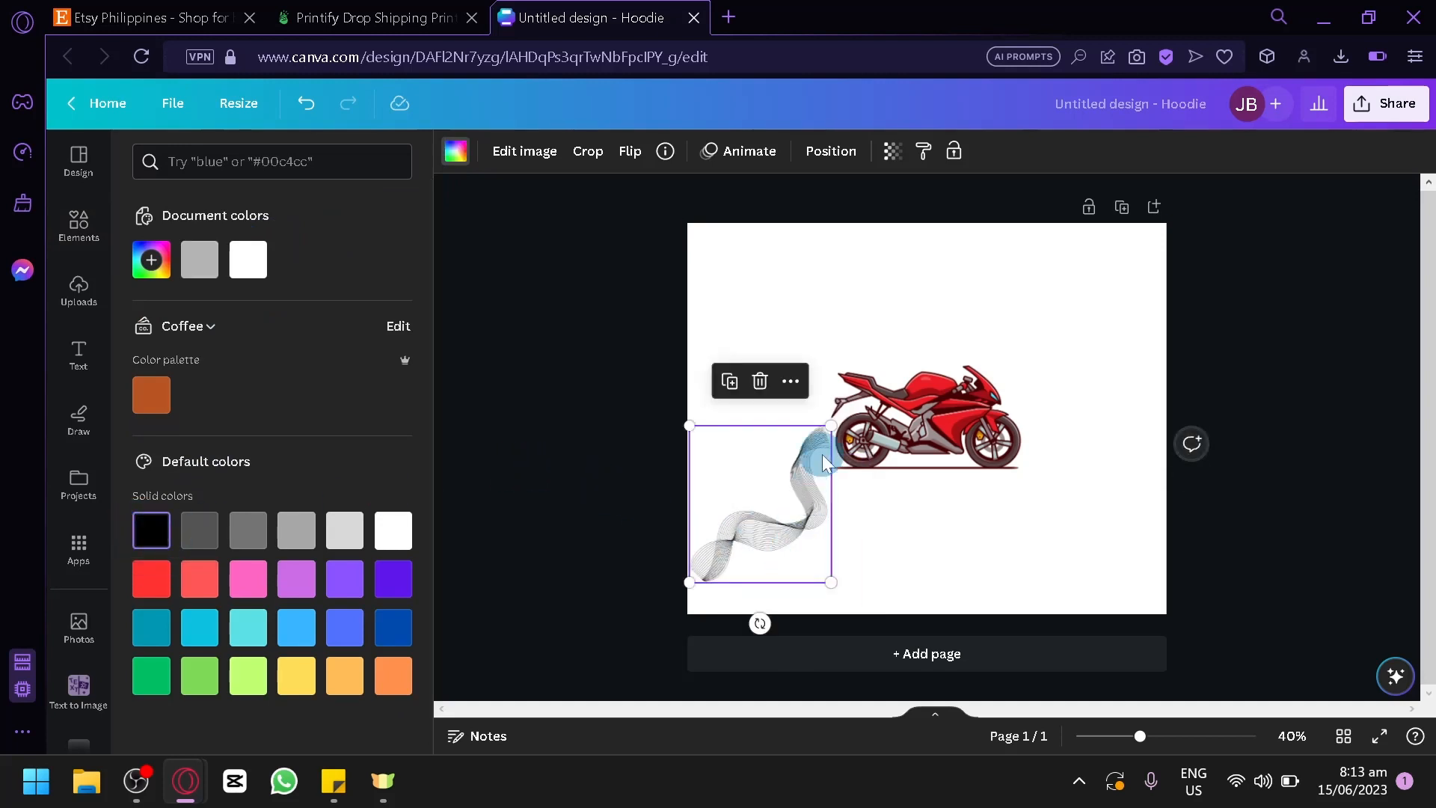
left_click_drag(760, 619, 647, 667)
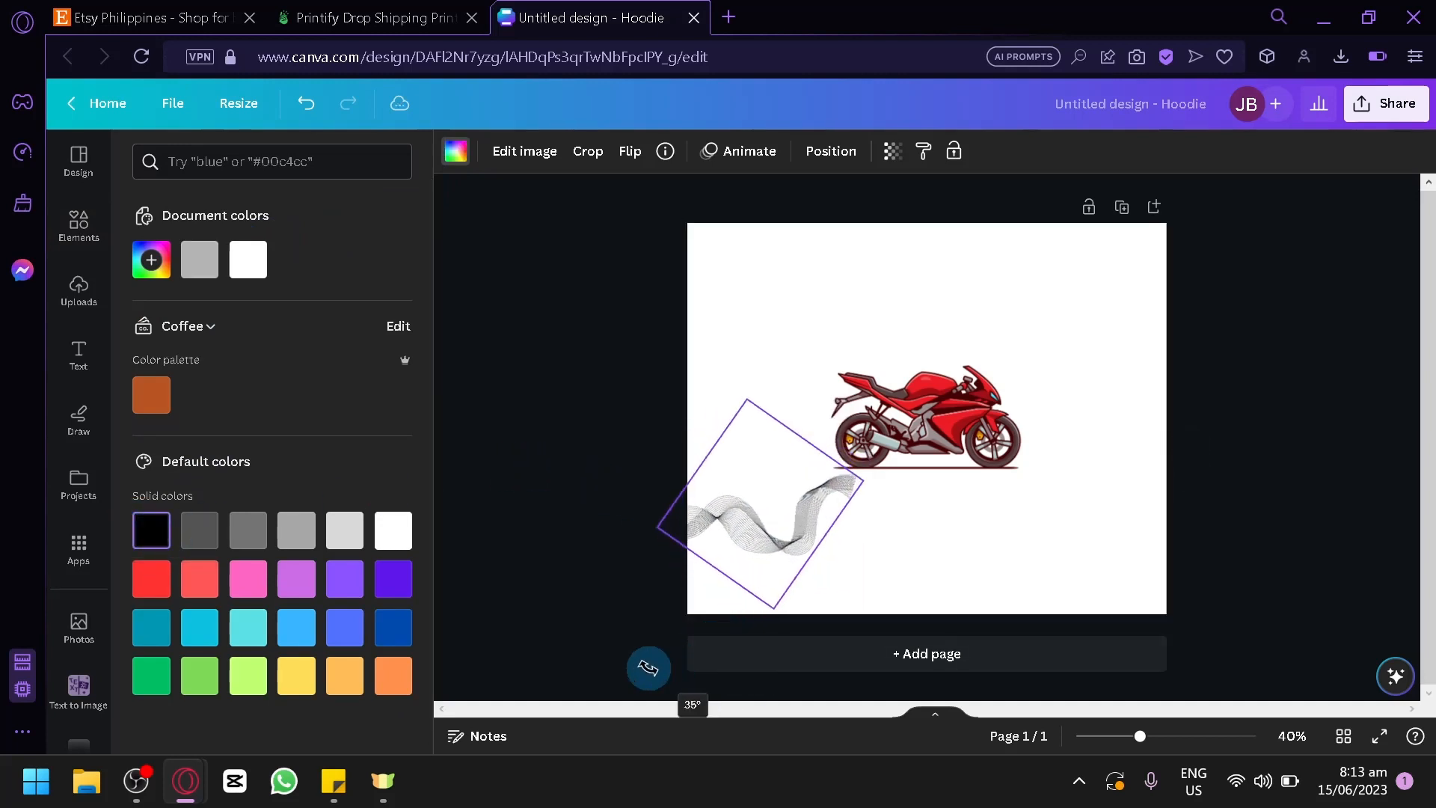
left_click_drag(861, 482, 1292, 420)
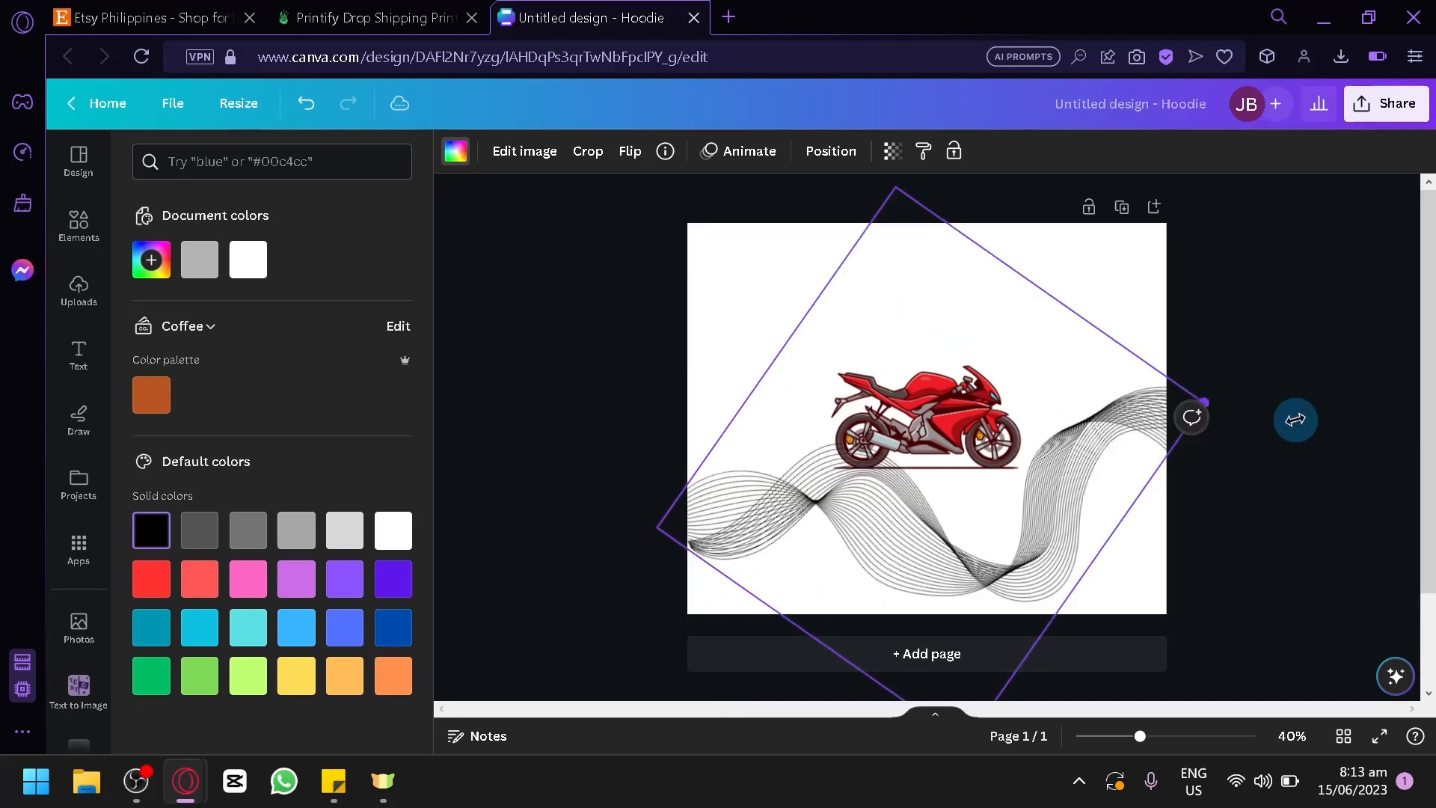
left_click_drag(984, 564, 927, 460)
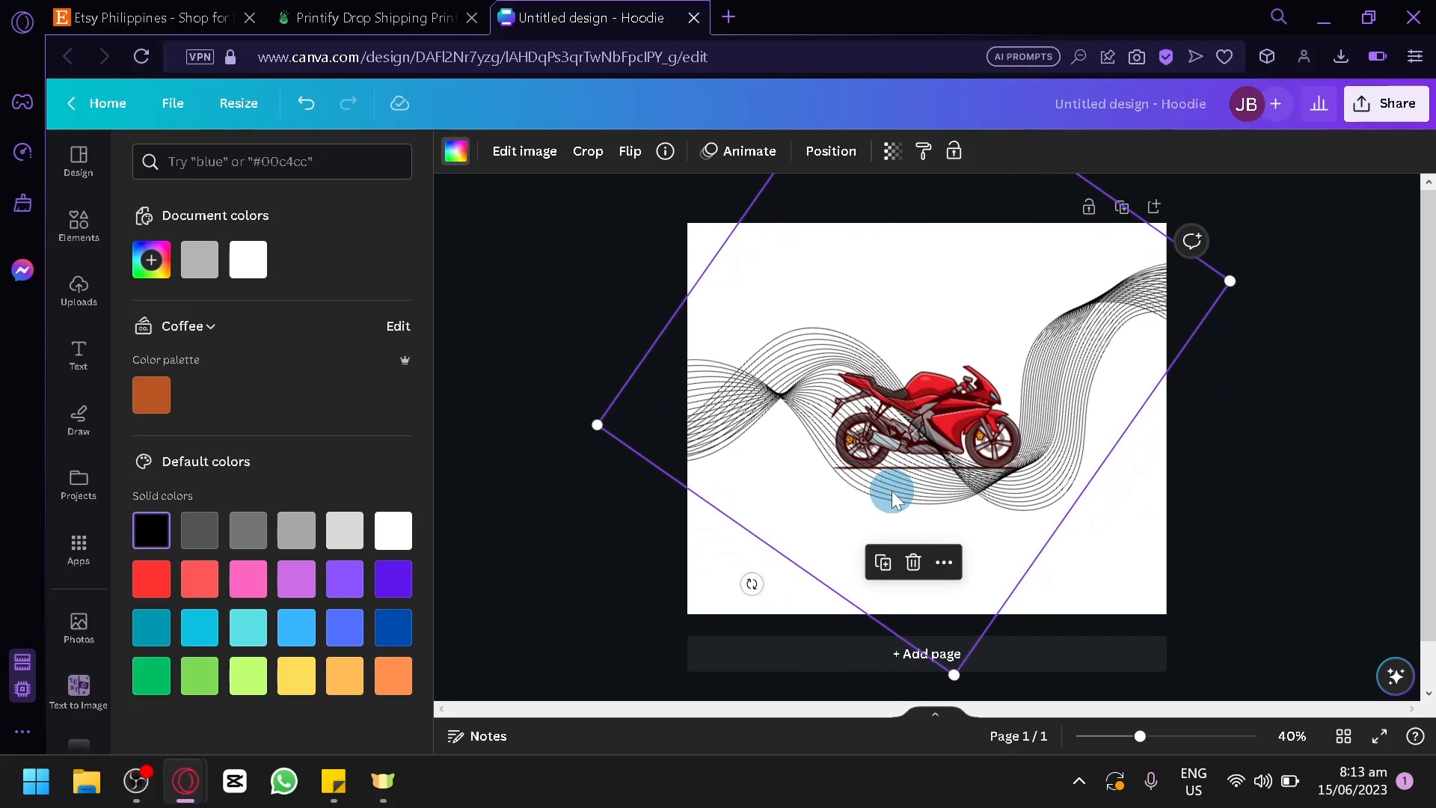
key("Delete")
Search the elements for "messy lines" and look through the graphics for a motorcycle backdrop
left_click(294, 162)
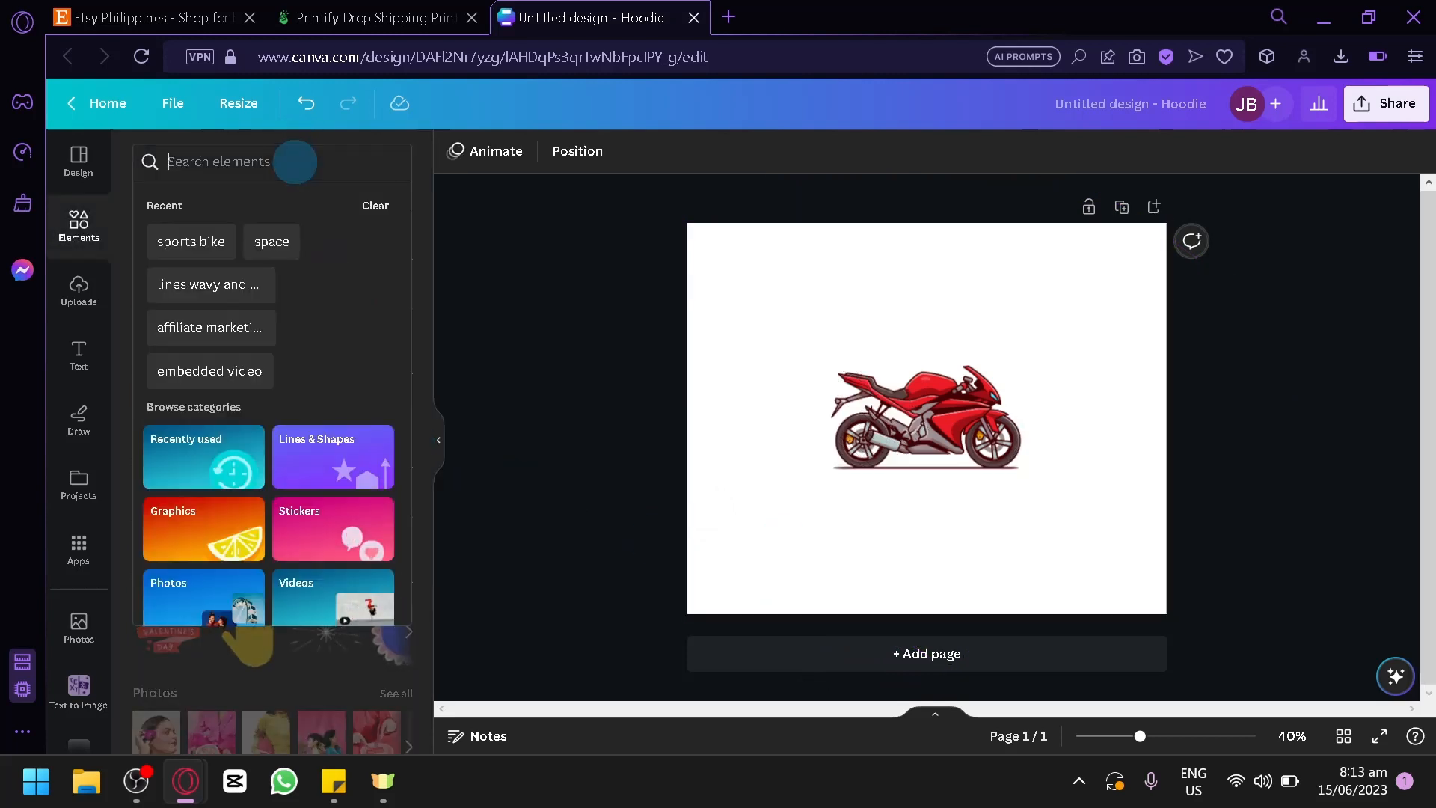
type("mes")
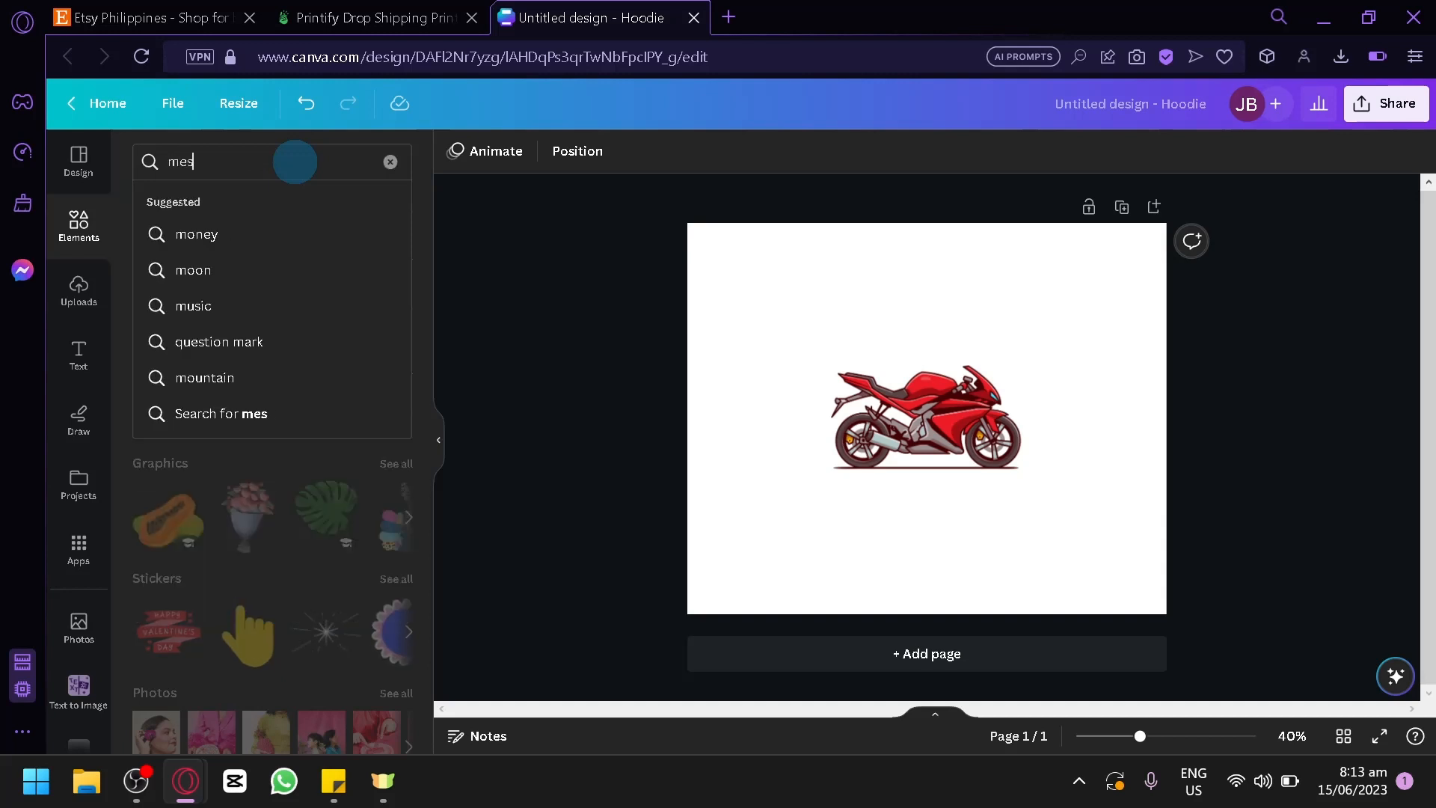
type("sy lines")
key("Return")
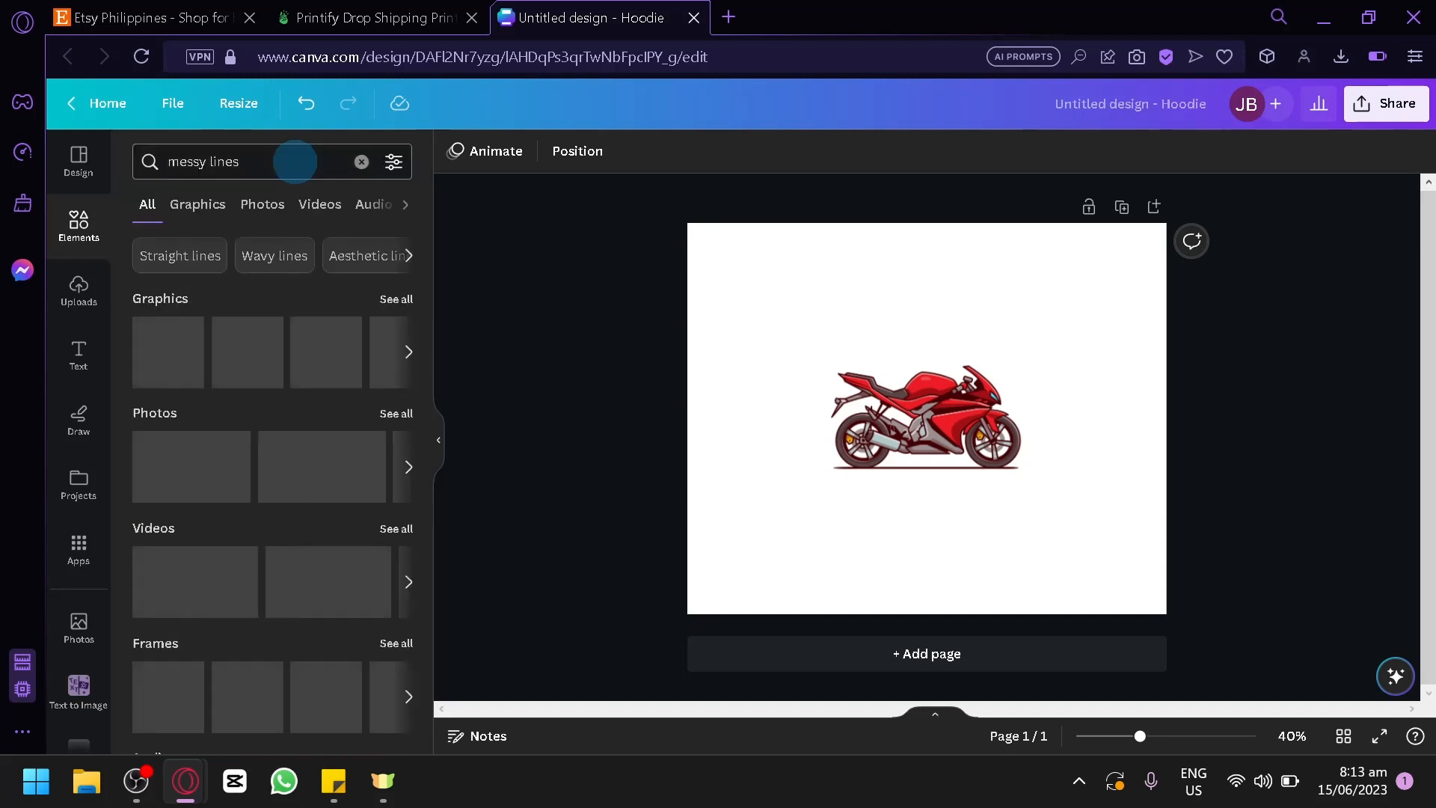
left_click(406, 303)
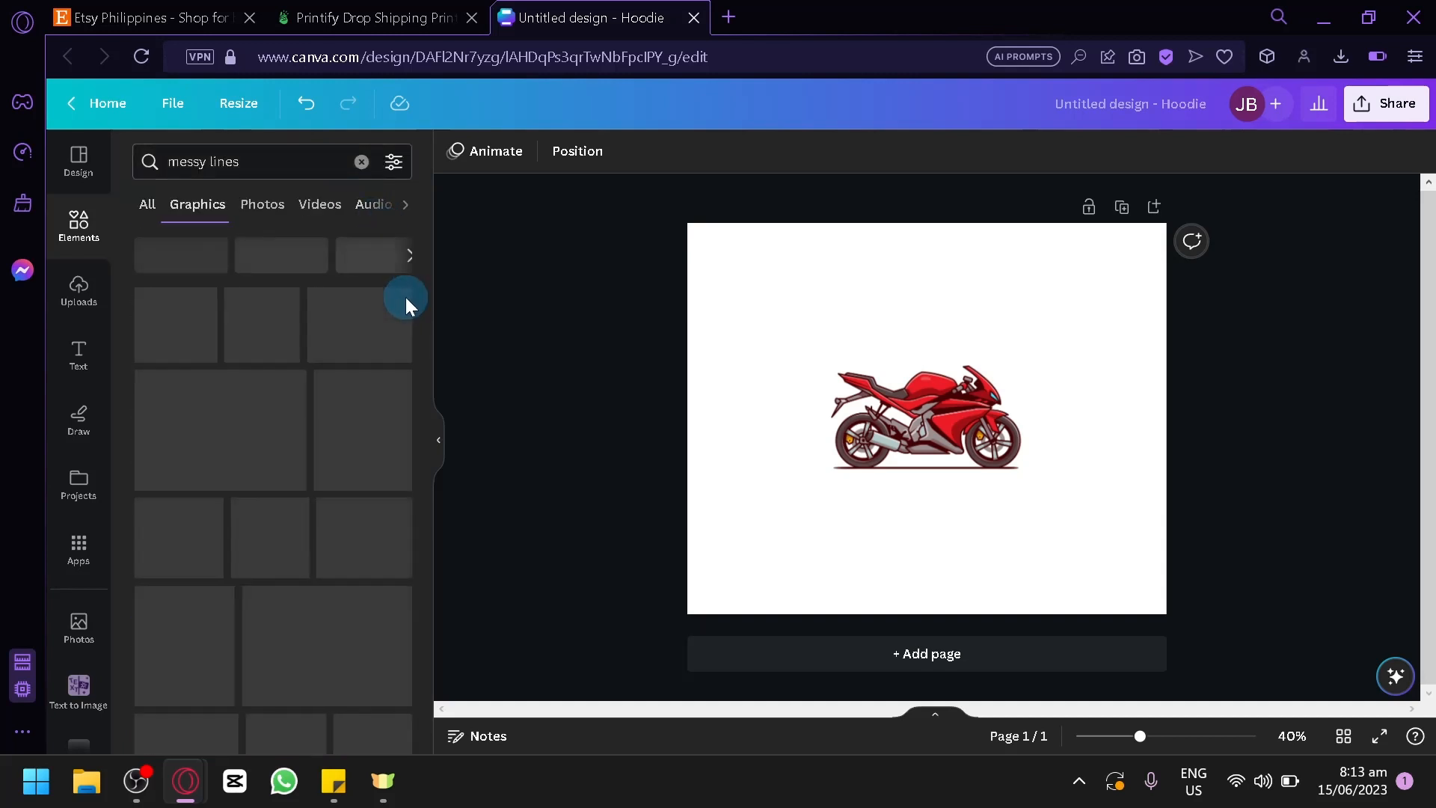
scroll(380, 364, "down", 3)
scroll(380, 364, "down", 6)
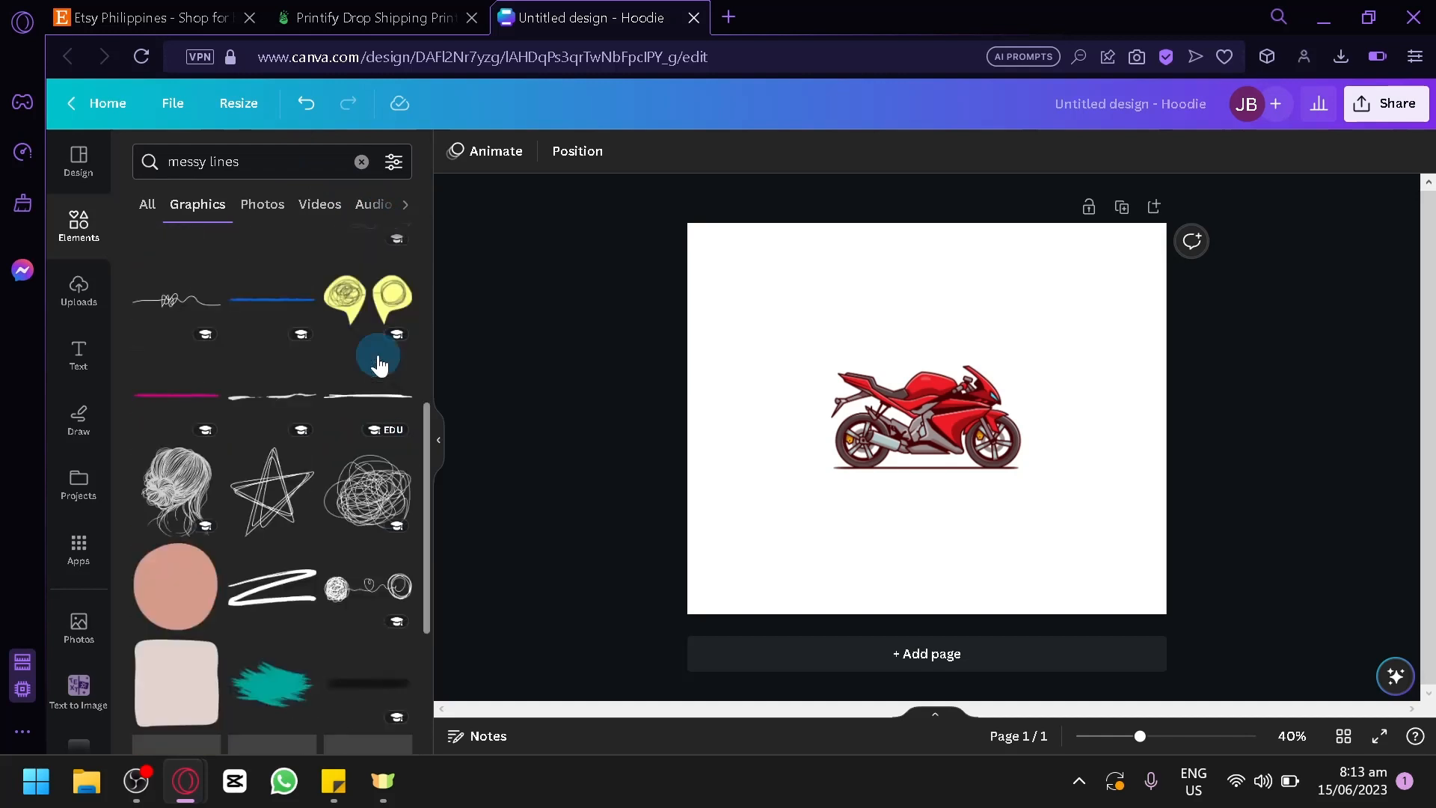
scroll(380, 364, "down", 5)
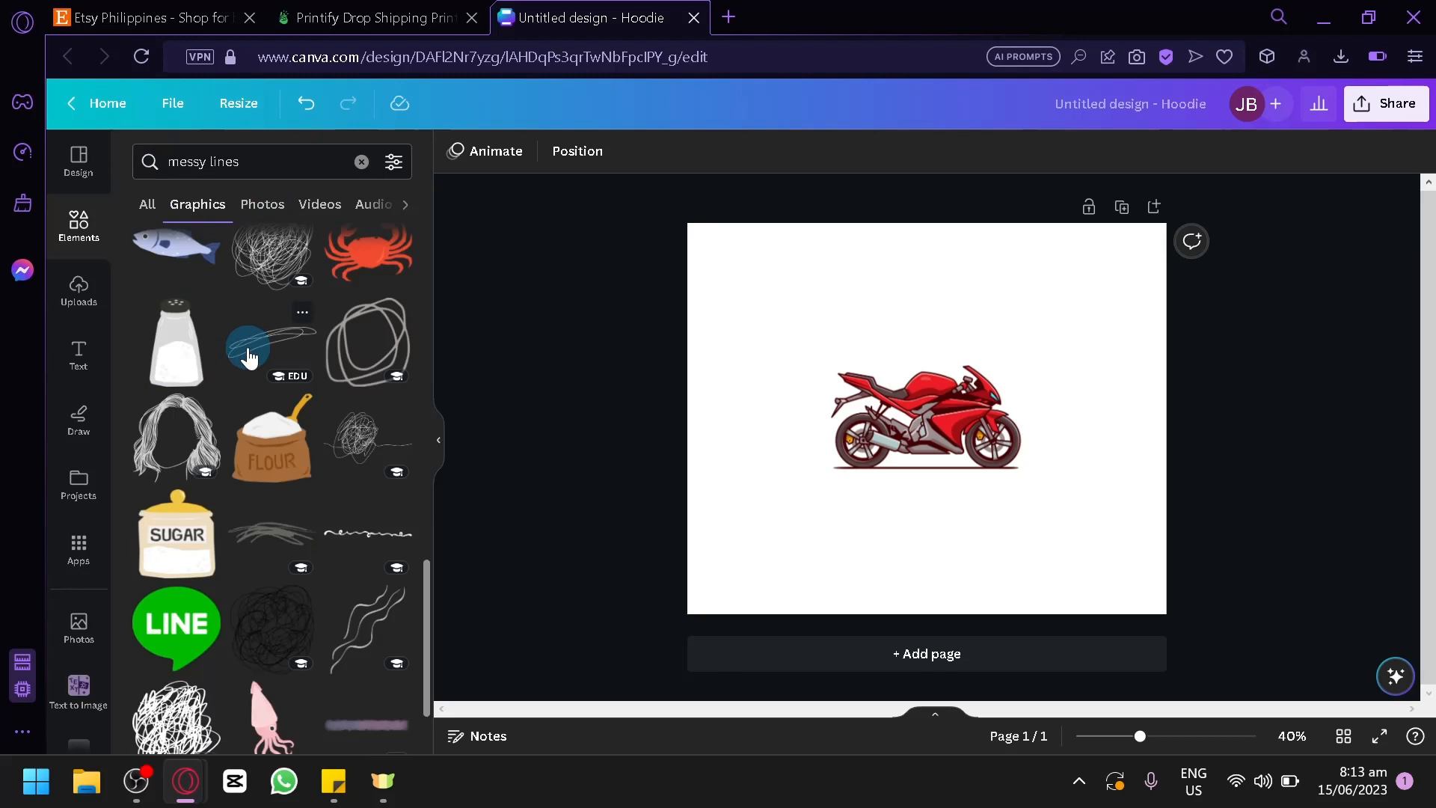
scroll(248, 357, "down", 3)
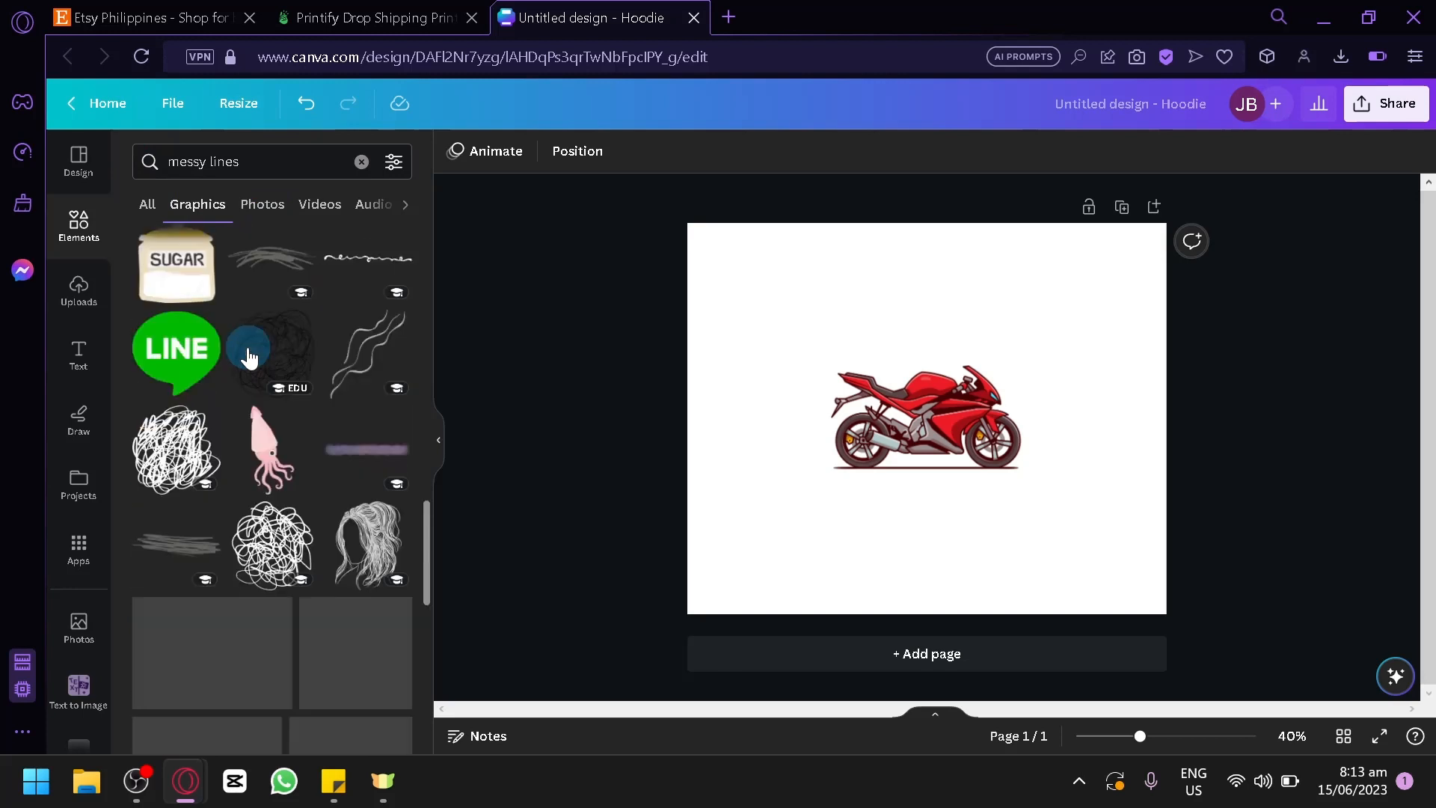
left_click(391, 163)
left_click(362, 162)
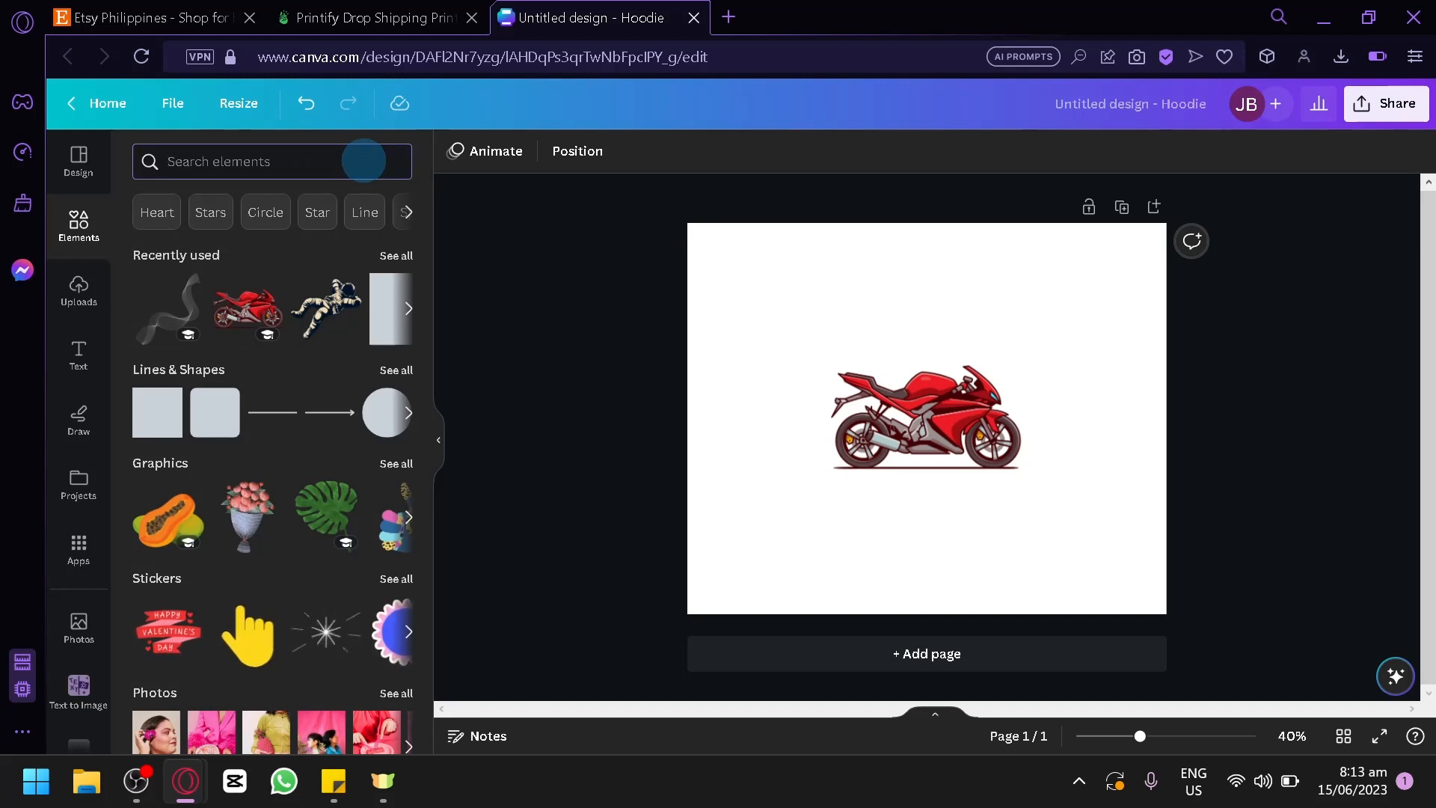
Search the elements for "minimalist lines" and look through the graphics for a suitable line design
type("minim")
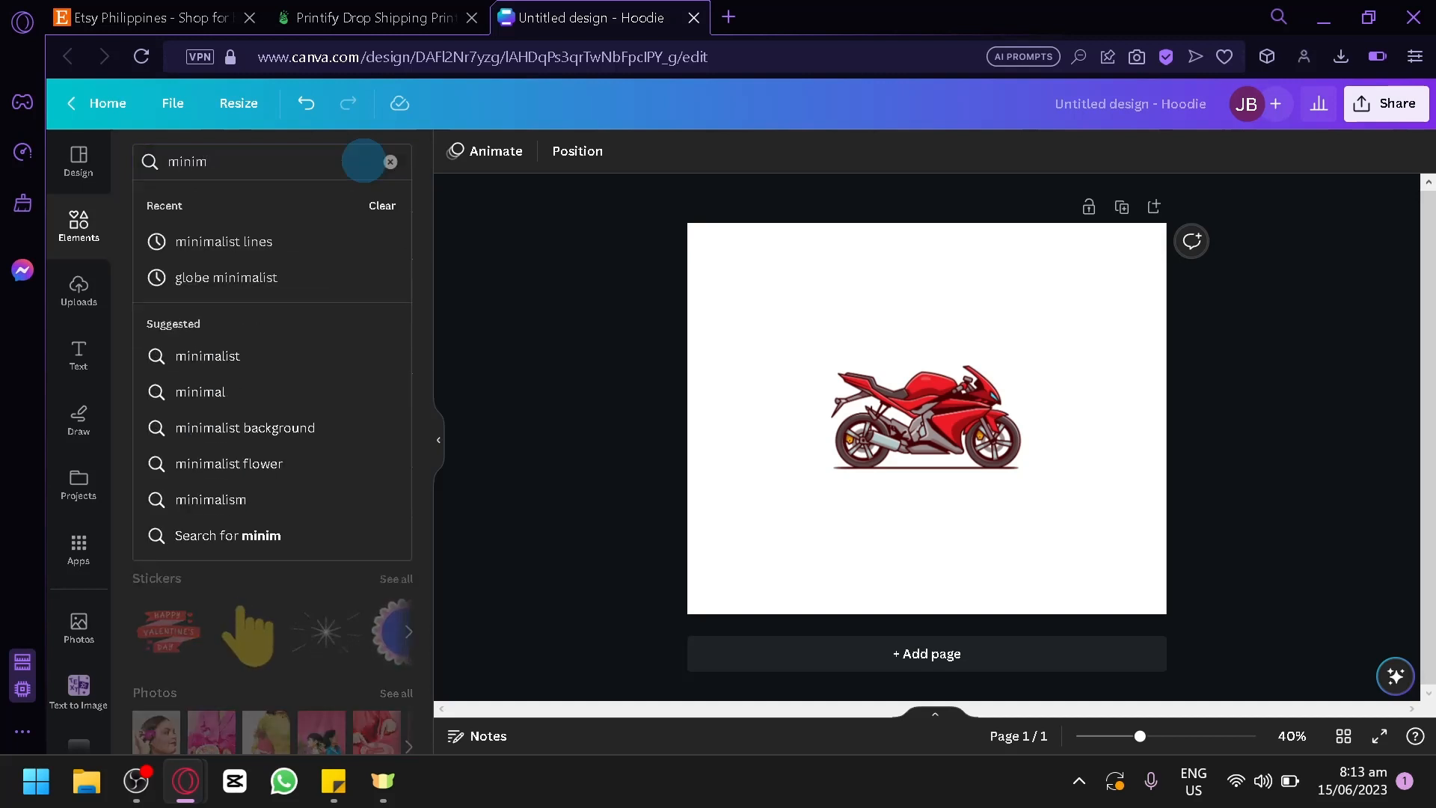
key("Down")
key("Return")
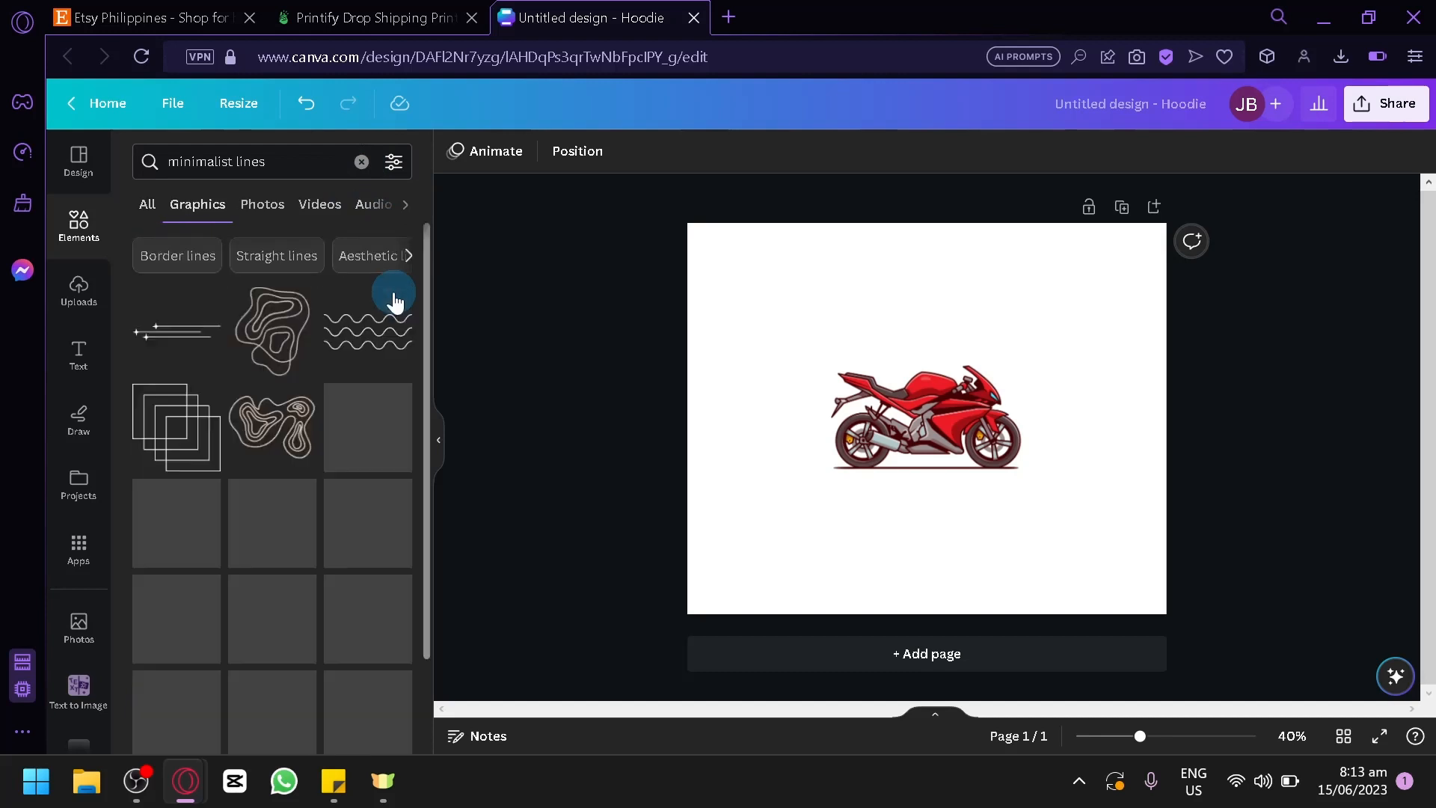
scroll(293, 385, "down", 3)
scroll(293, 389, "down", 10)
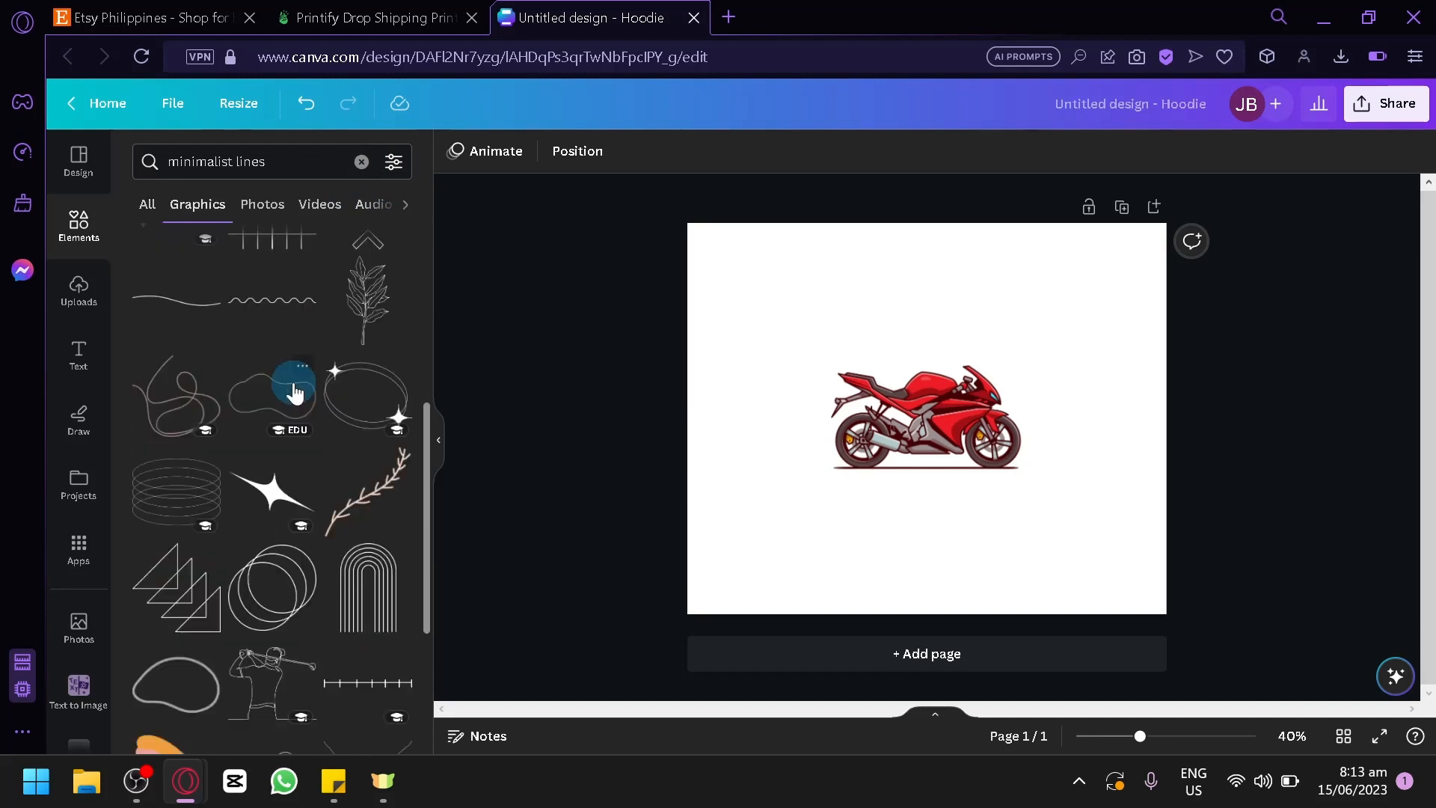
scroll(283, 358, "down", 10)
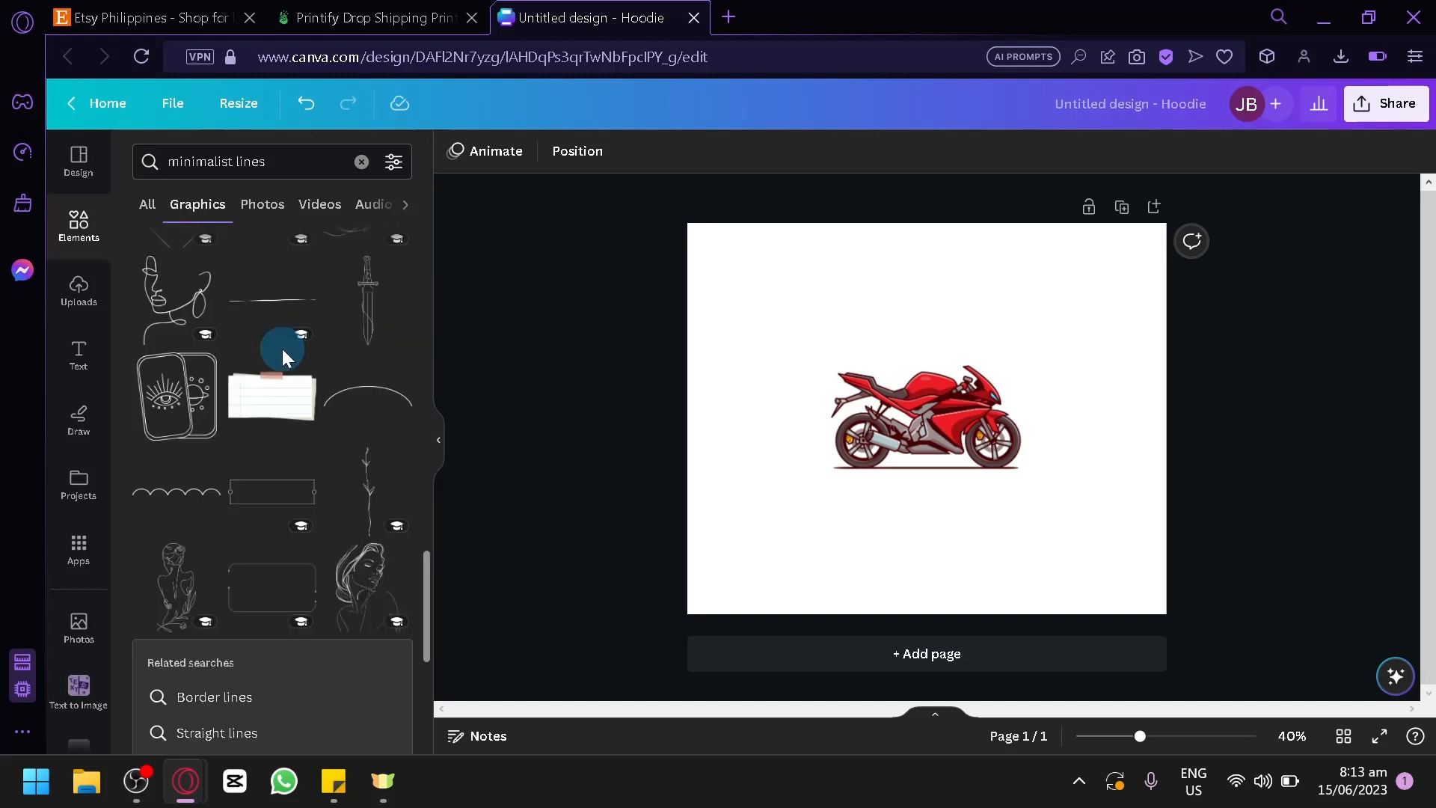
scroll(281, 348, "down", 5)
scroll(280, 352, "down", 5)
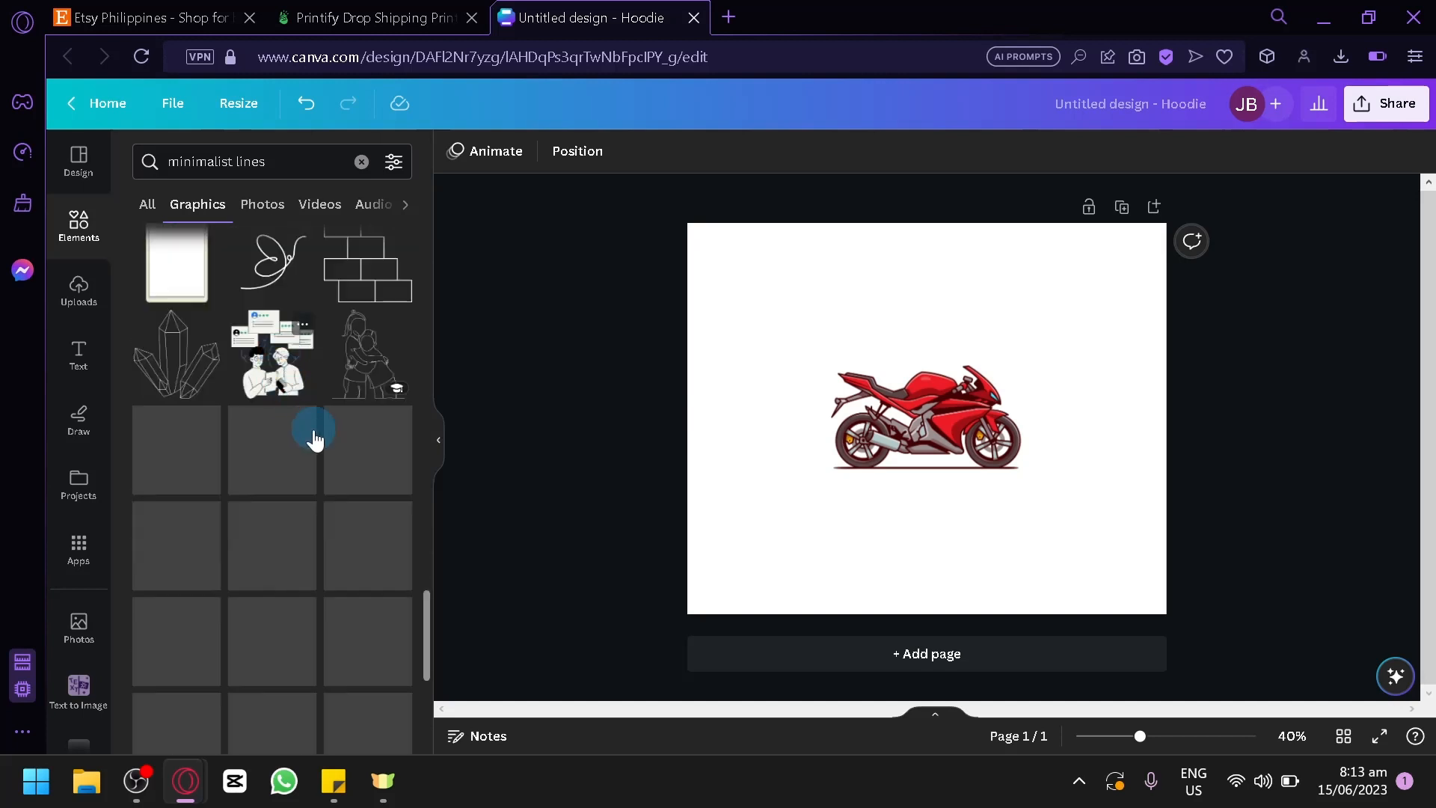
scroll(311, 439, "down", 5)
scroll(365, 514, "down", 10)
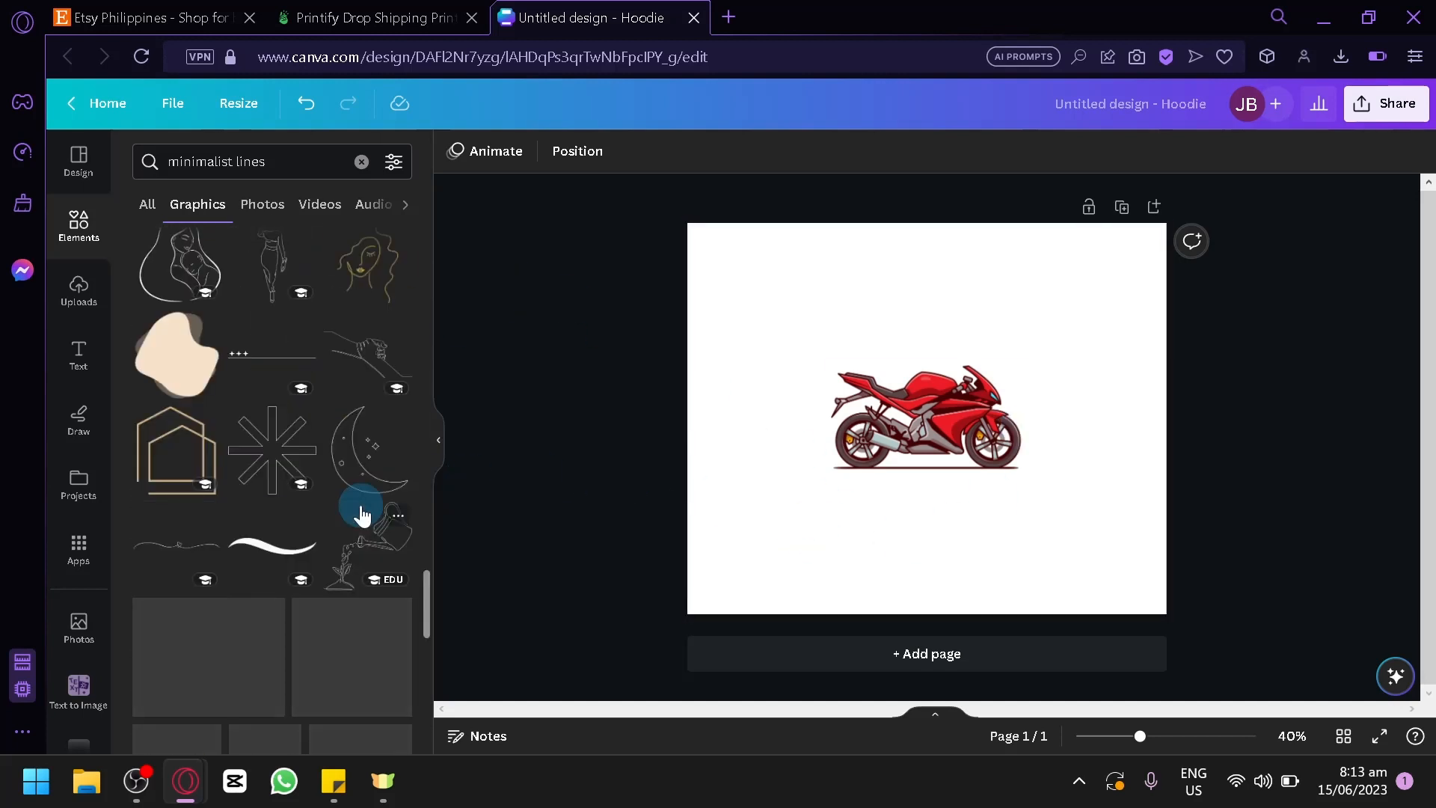
scroll(382, 277, "down", 2)
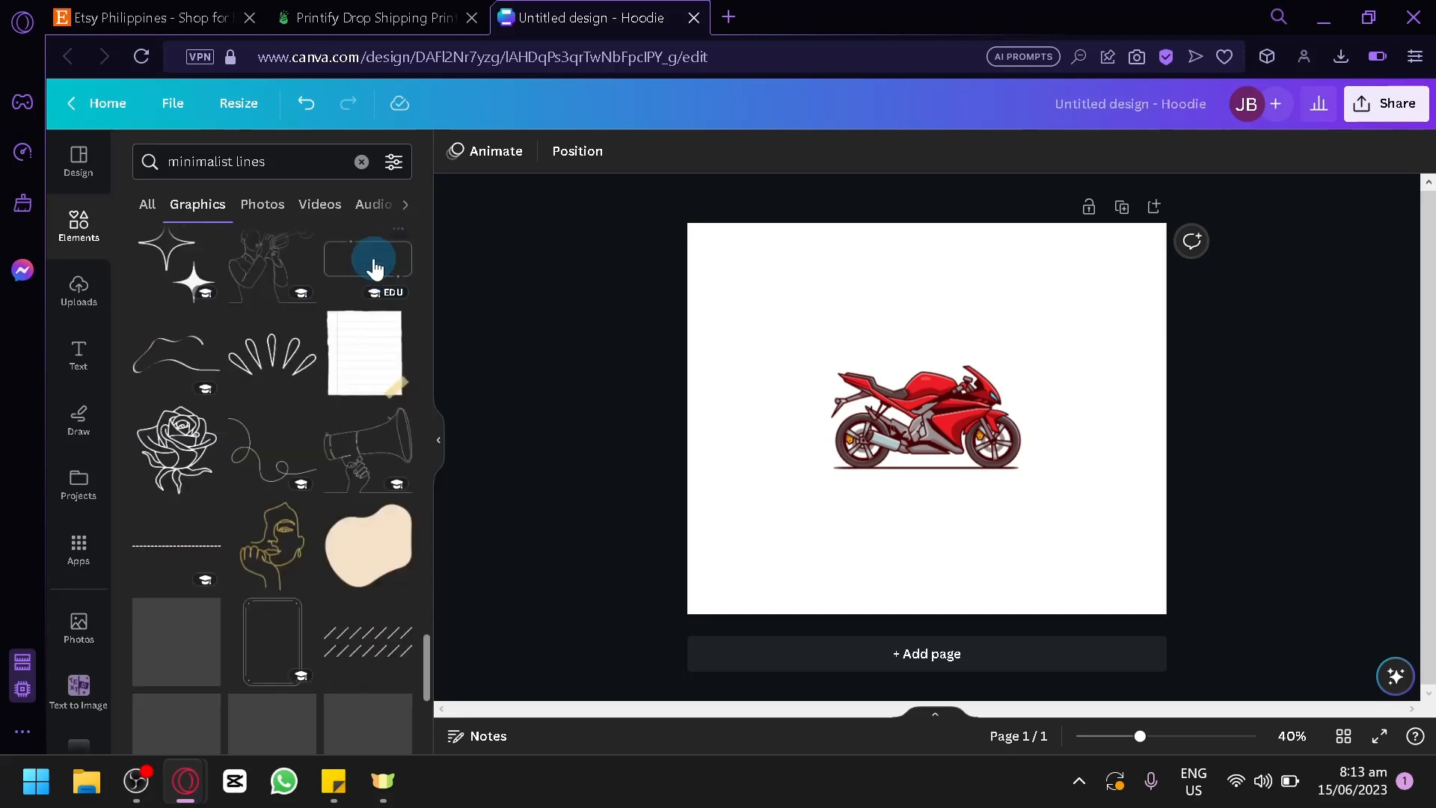
left_click(362, 161)
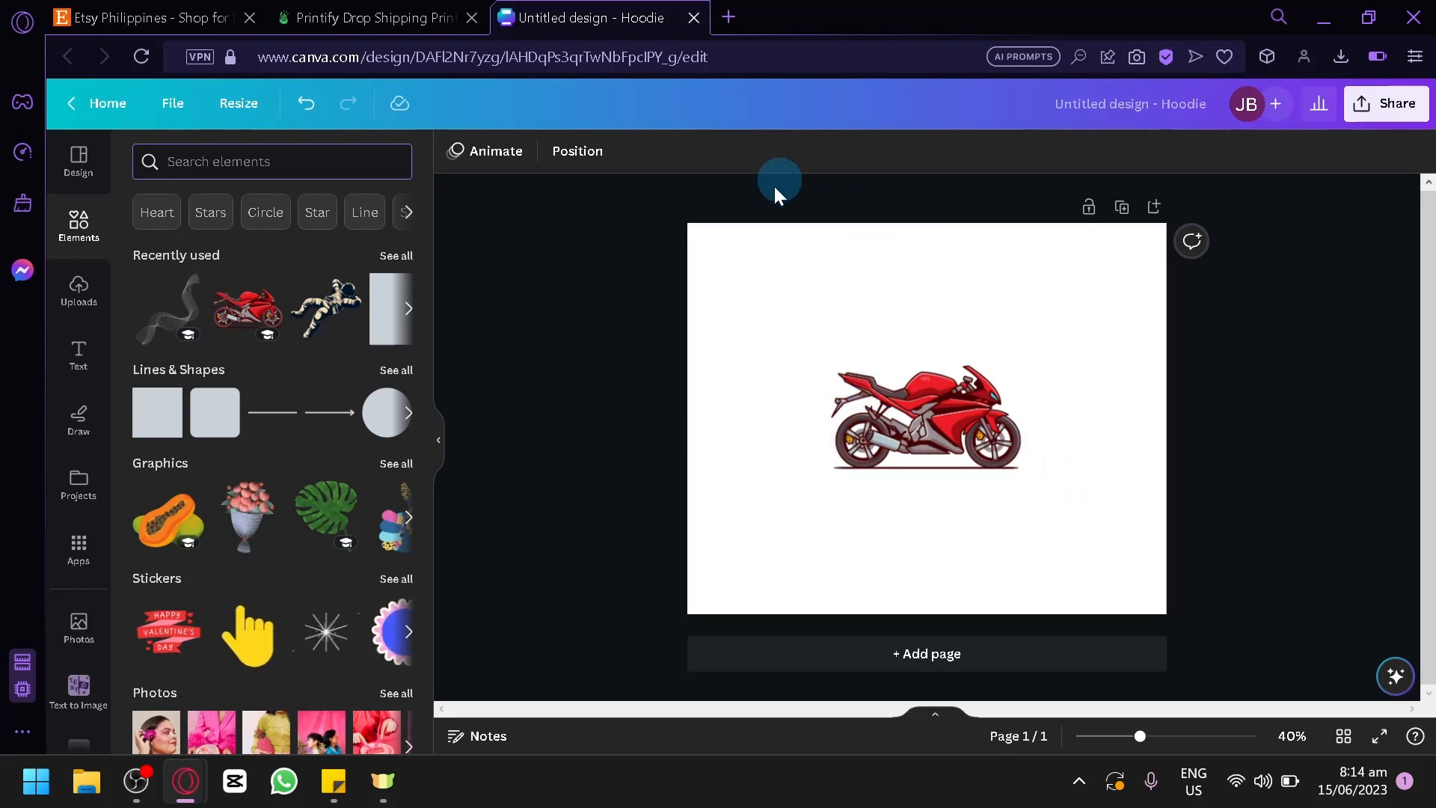
Search the element graphics for "street light" and add the grey single-arm street light to the page
left_click(872, 360)
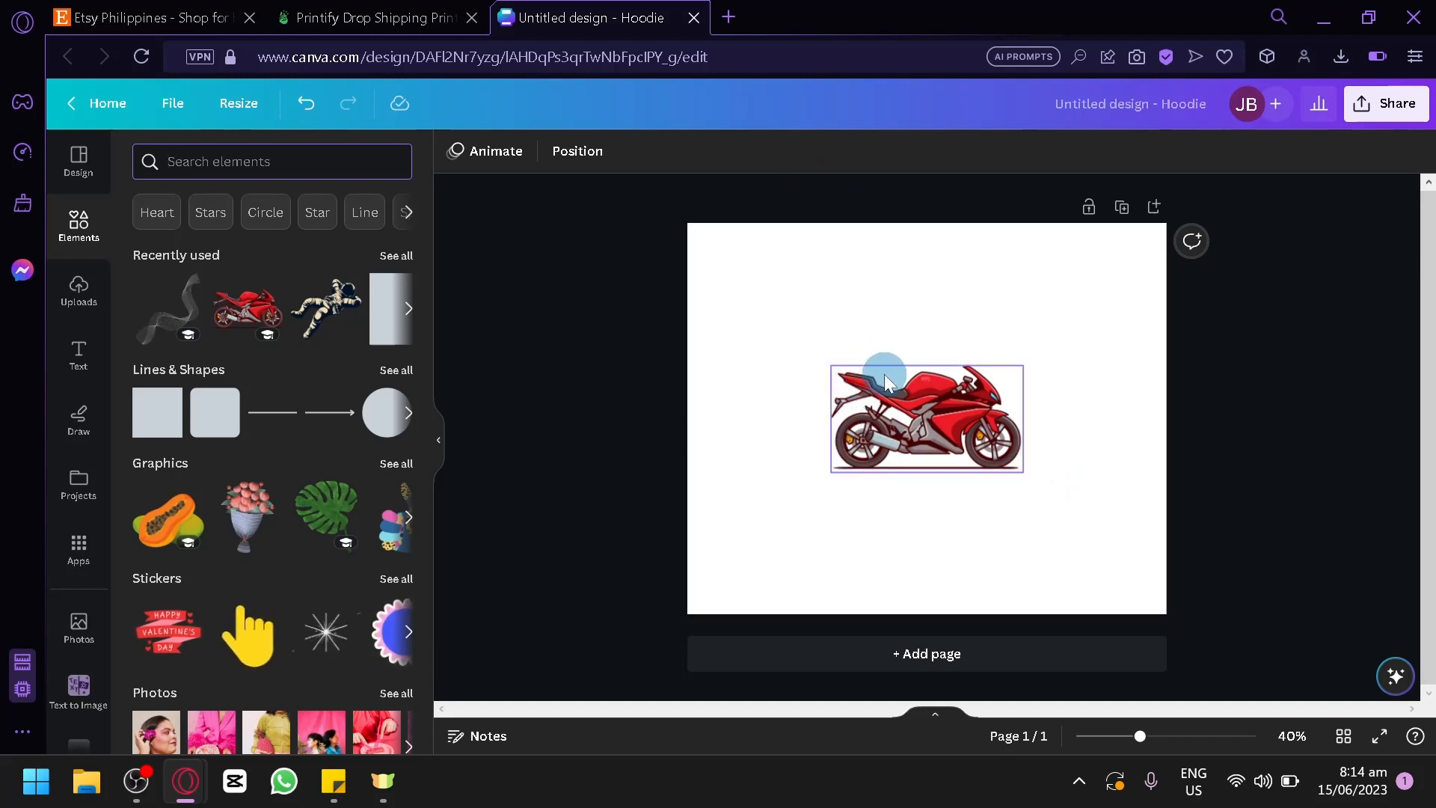
left_click(357, 166)
type("street s")
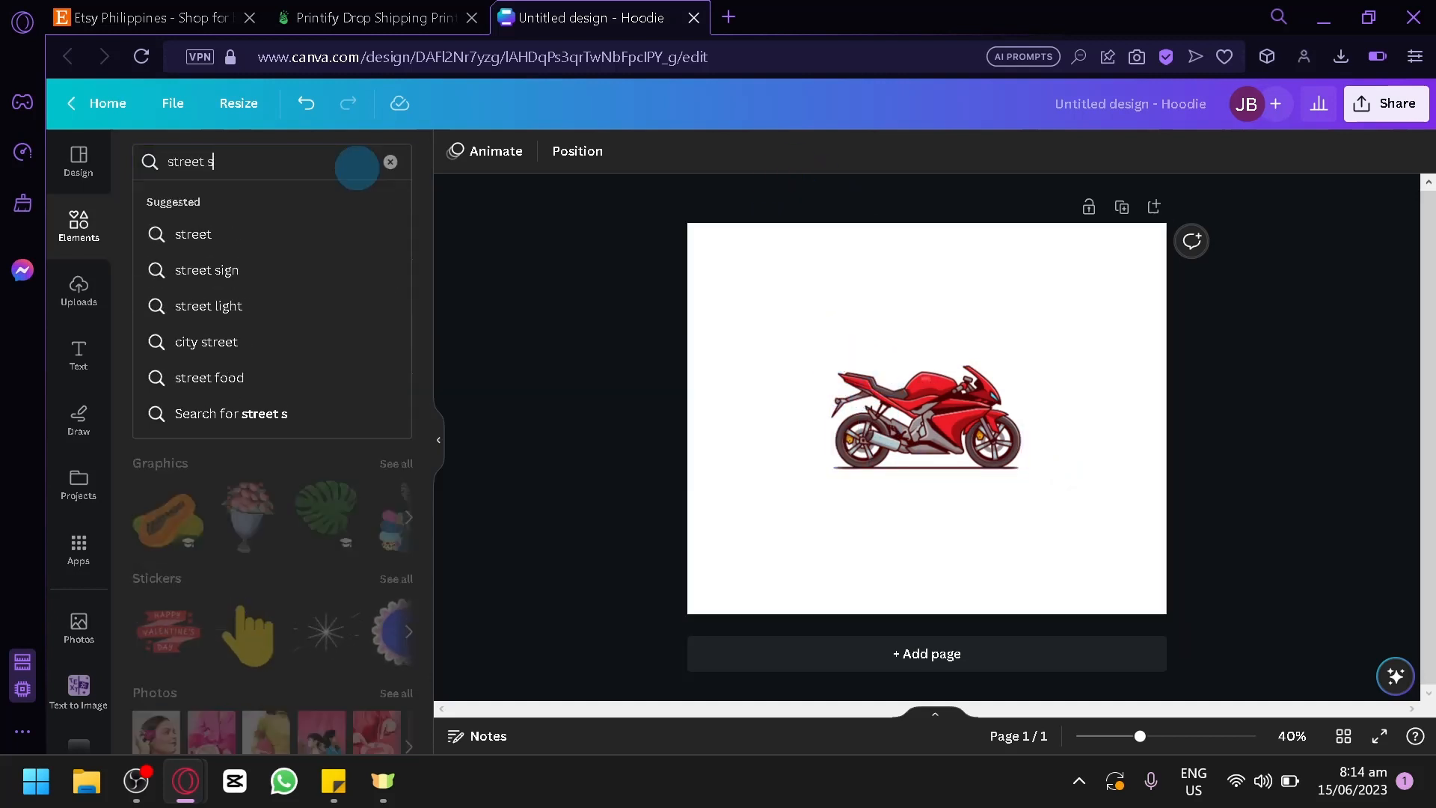
key("BackSpace")
type("light")
key("Return")
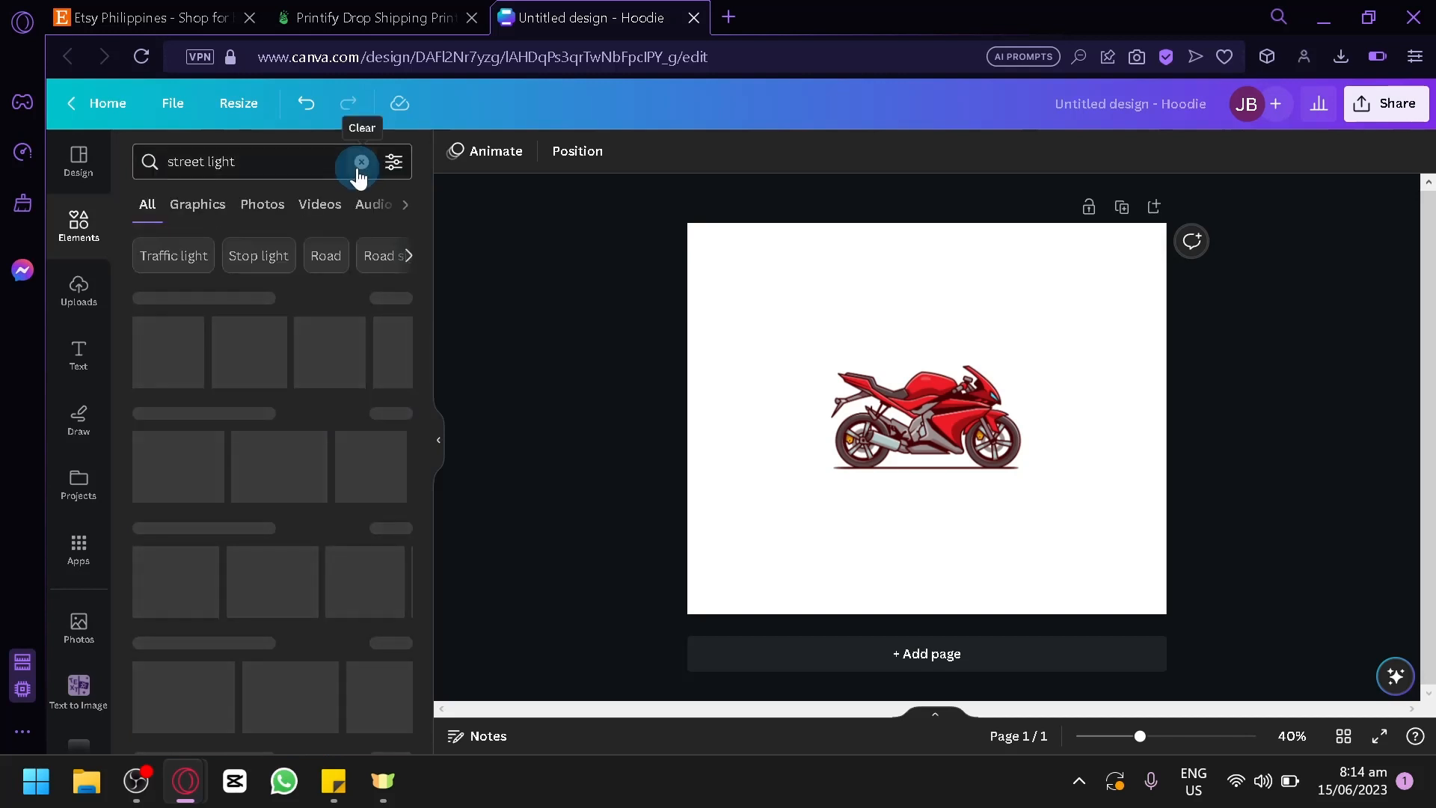
left_click(407, 296)
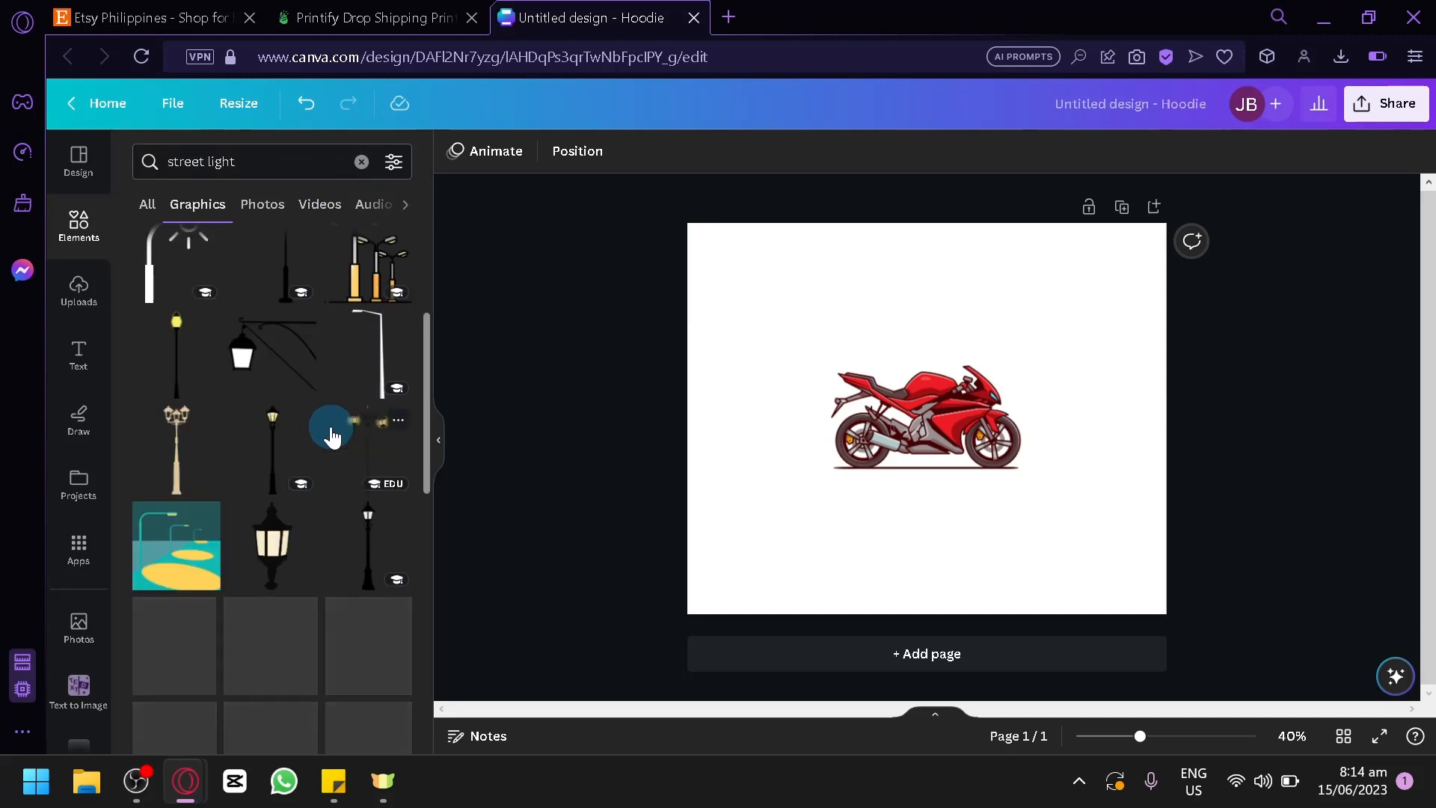
left_click_drag(307, 437, 771, 422)
Move the motorcycle slightly down the page and stand the street light directly behind its rear wheel, with their bases roughly level
left_click_drag(950, 439, 950, 482)
left_click_drag(775, 449, 814, 456)
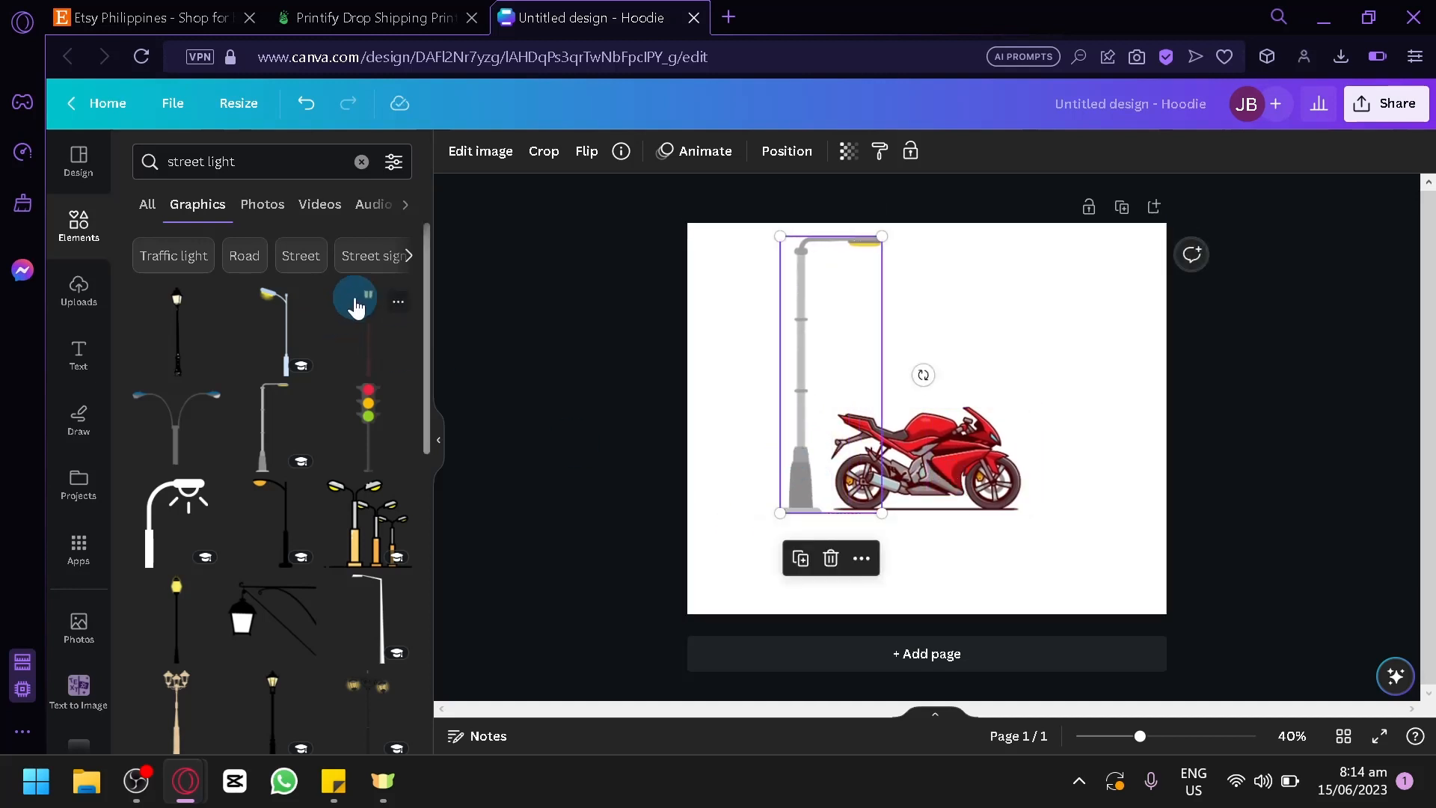
scroll(334, 516, "down", 3)
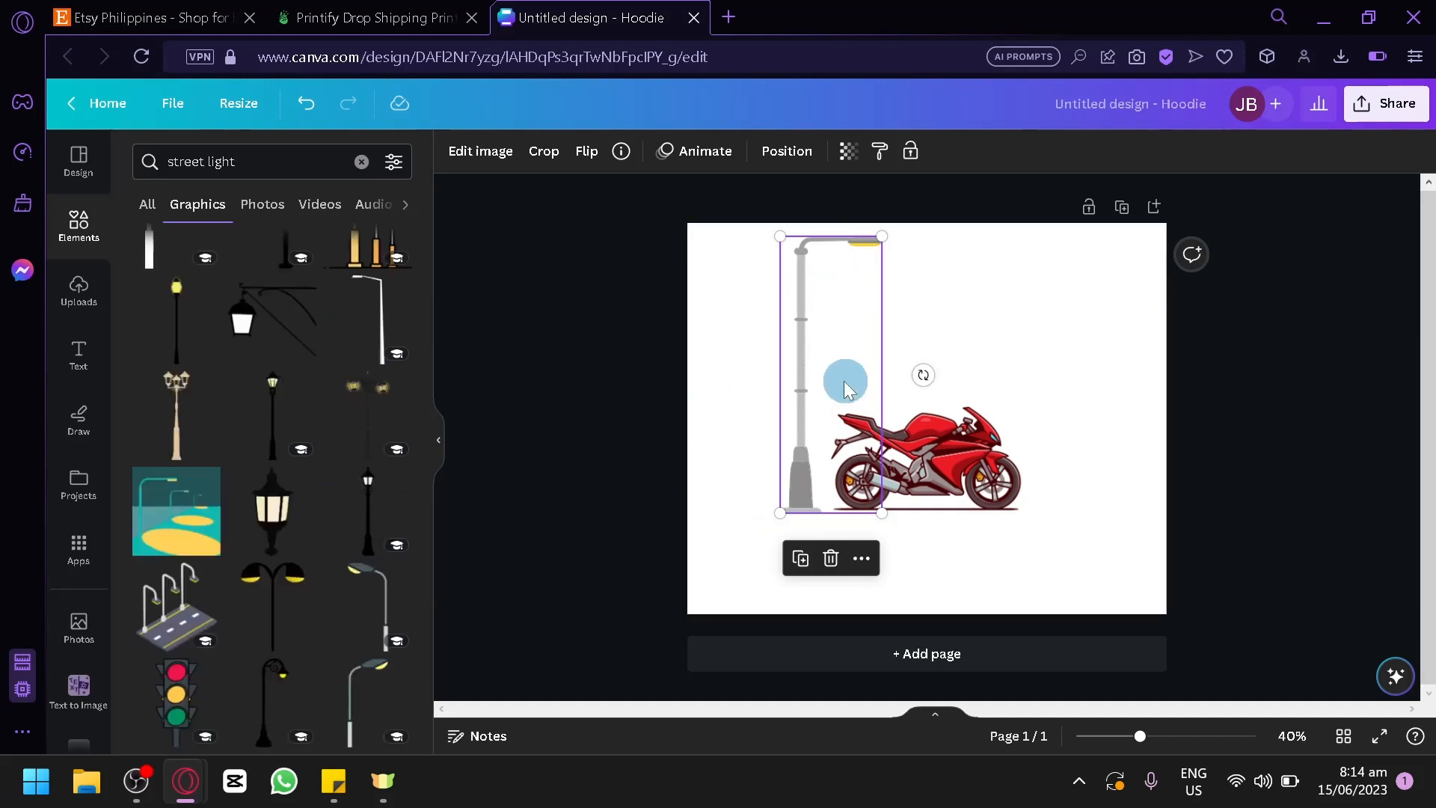
Find the pale yellow light-cone graphic among the street light results and add it to the page over the motorcycle
scroll(273, 531, "down", 3)
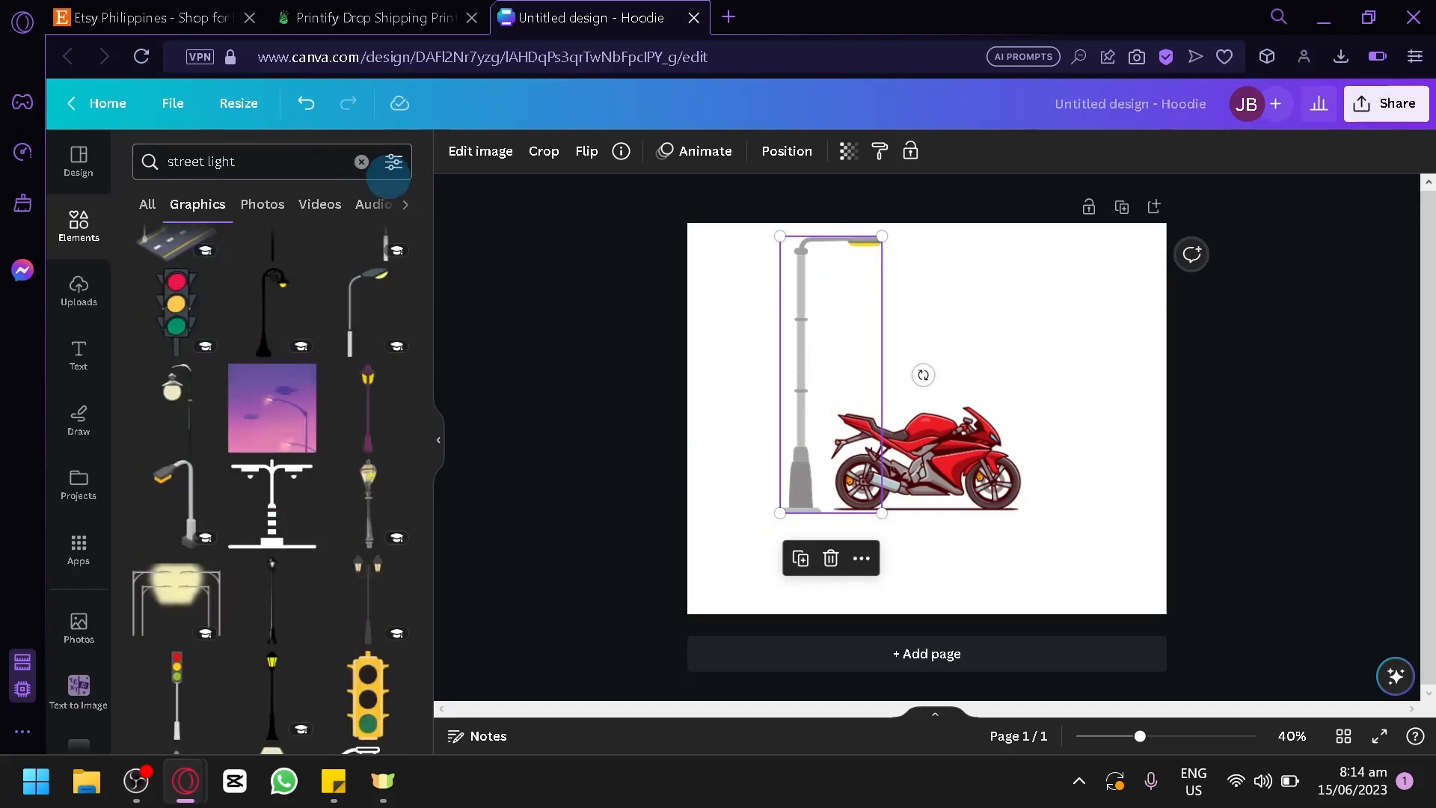
scroll(366, 322, "down", 3)
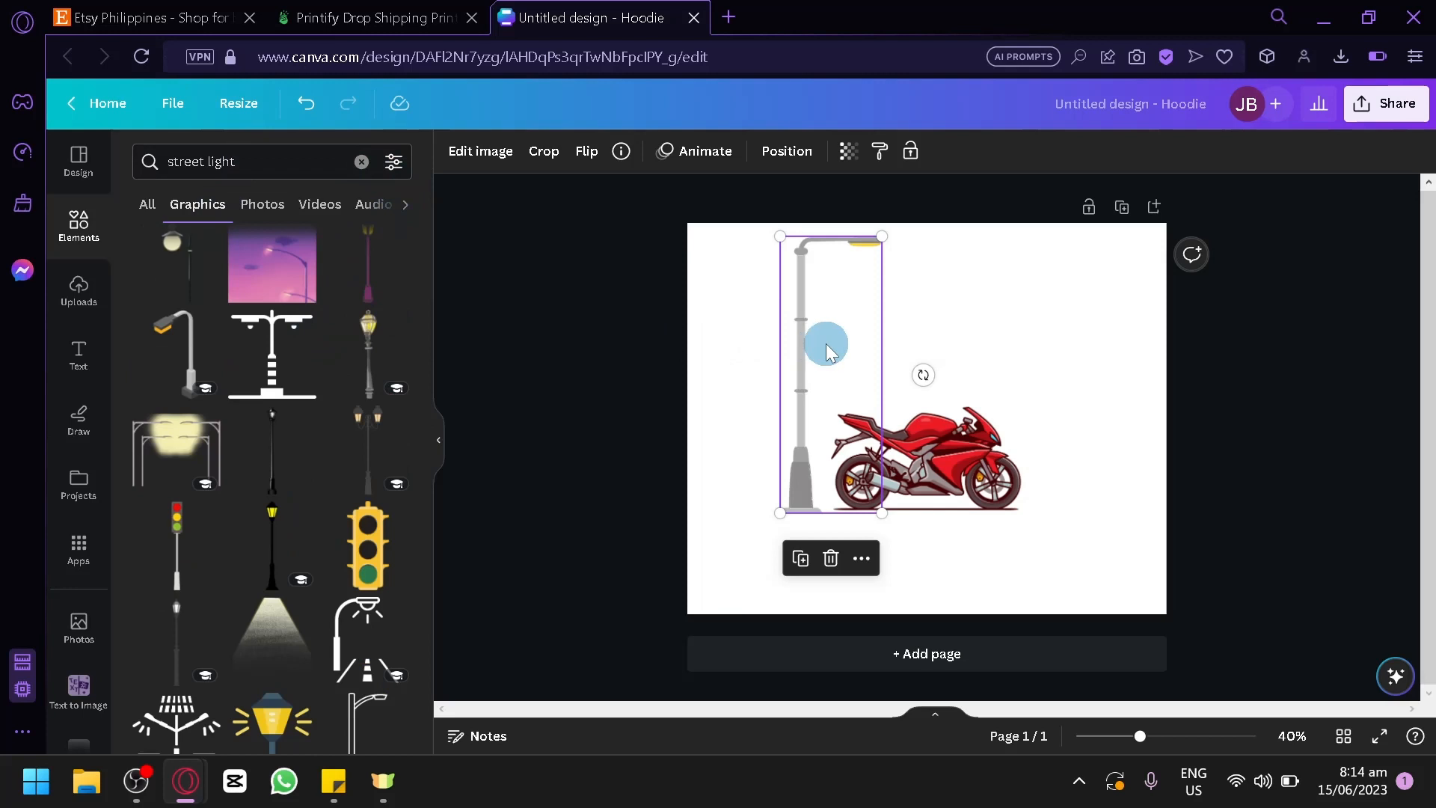
left_click_drag(291, 644, 815, 324)
Set the page background colour to black
left_click(692, 371)
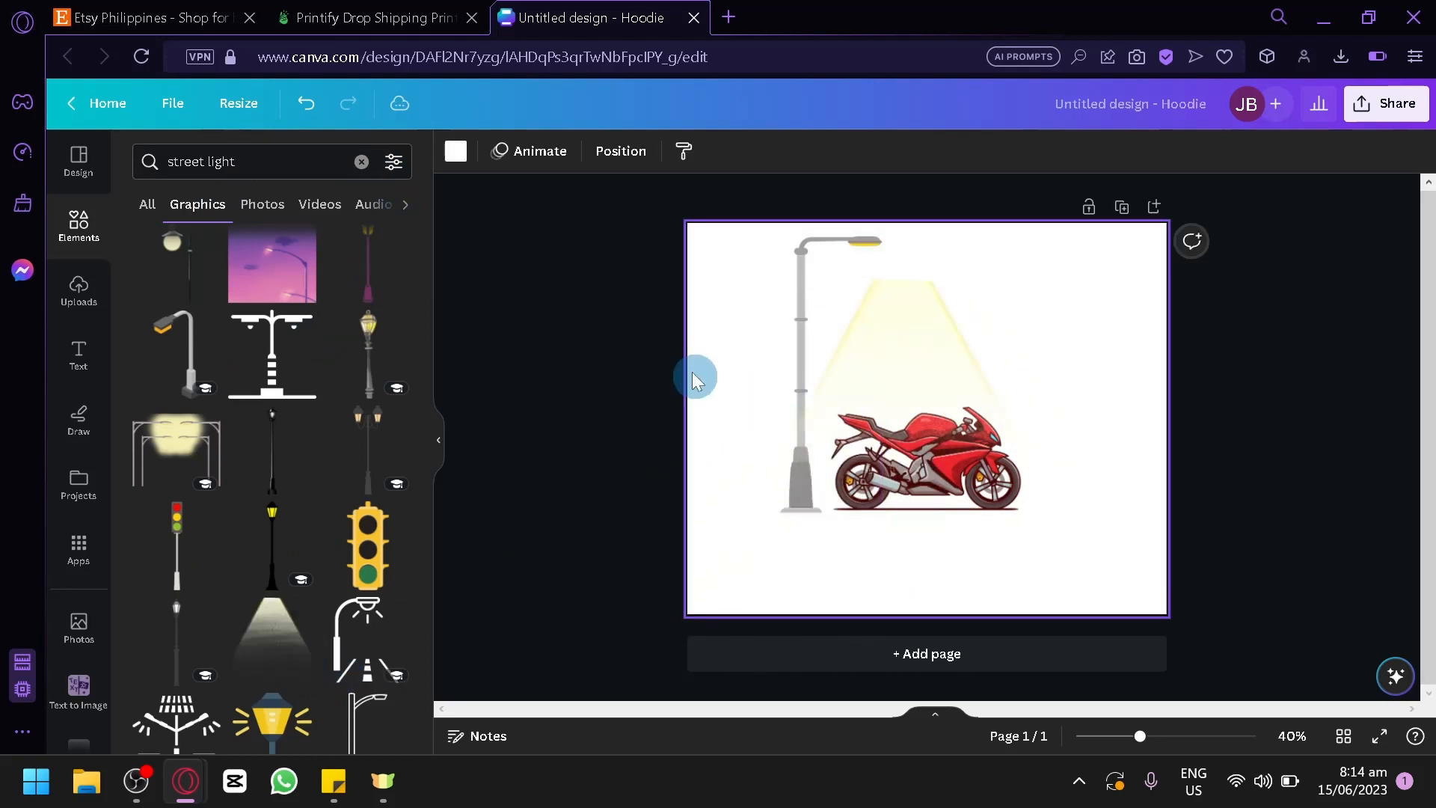
left_click(455, 151)
left_click(153, 641)
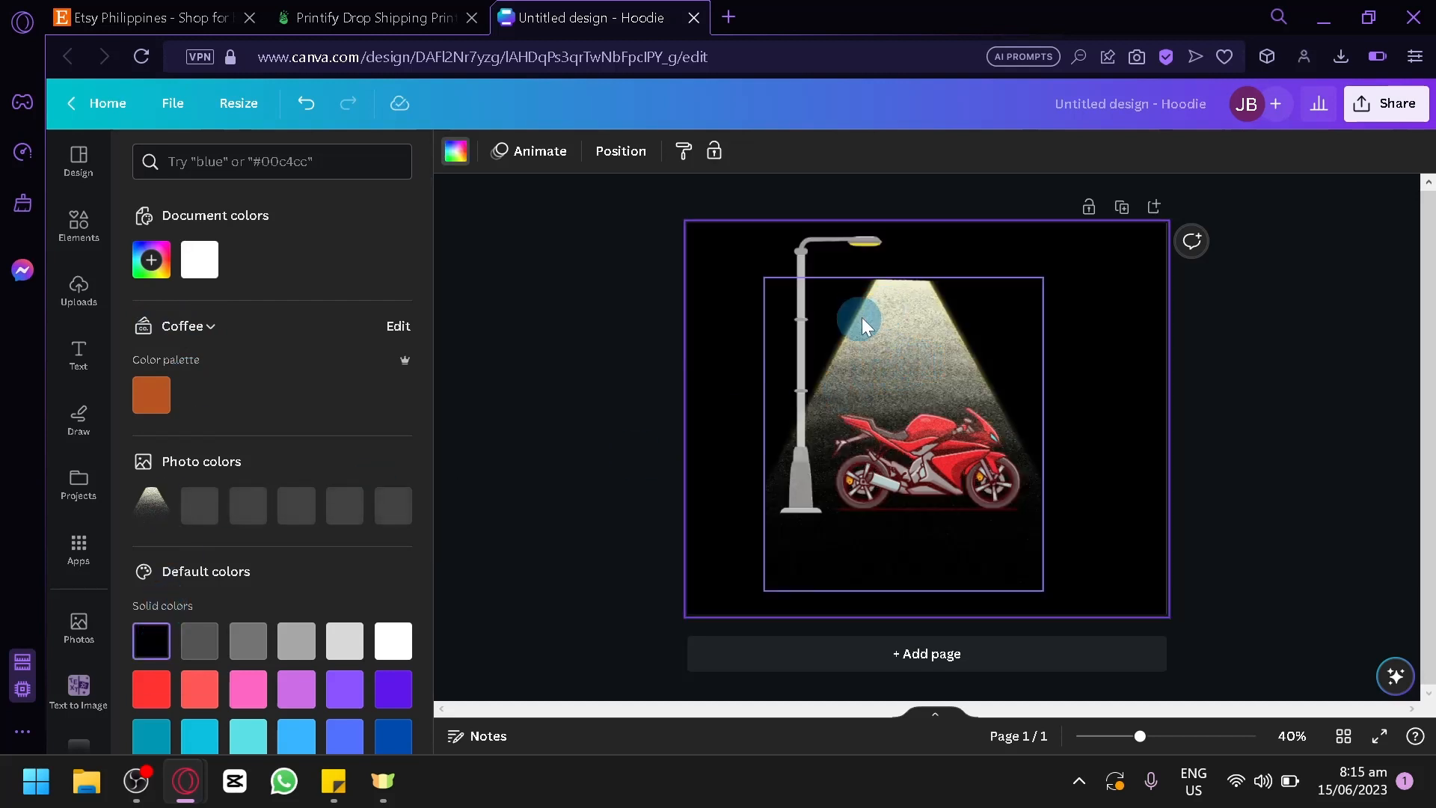
Delete the grainy yellow light cone, search the elements for "light" and add the white spotlight beam graphic to the page
left_click(923, 329)
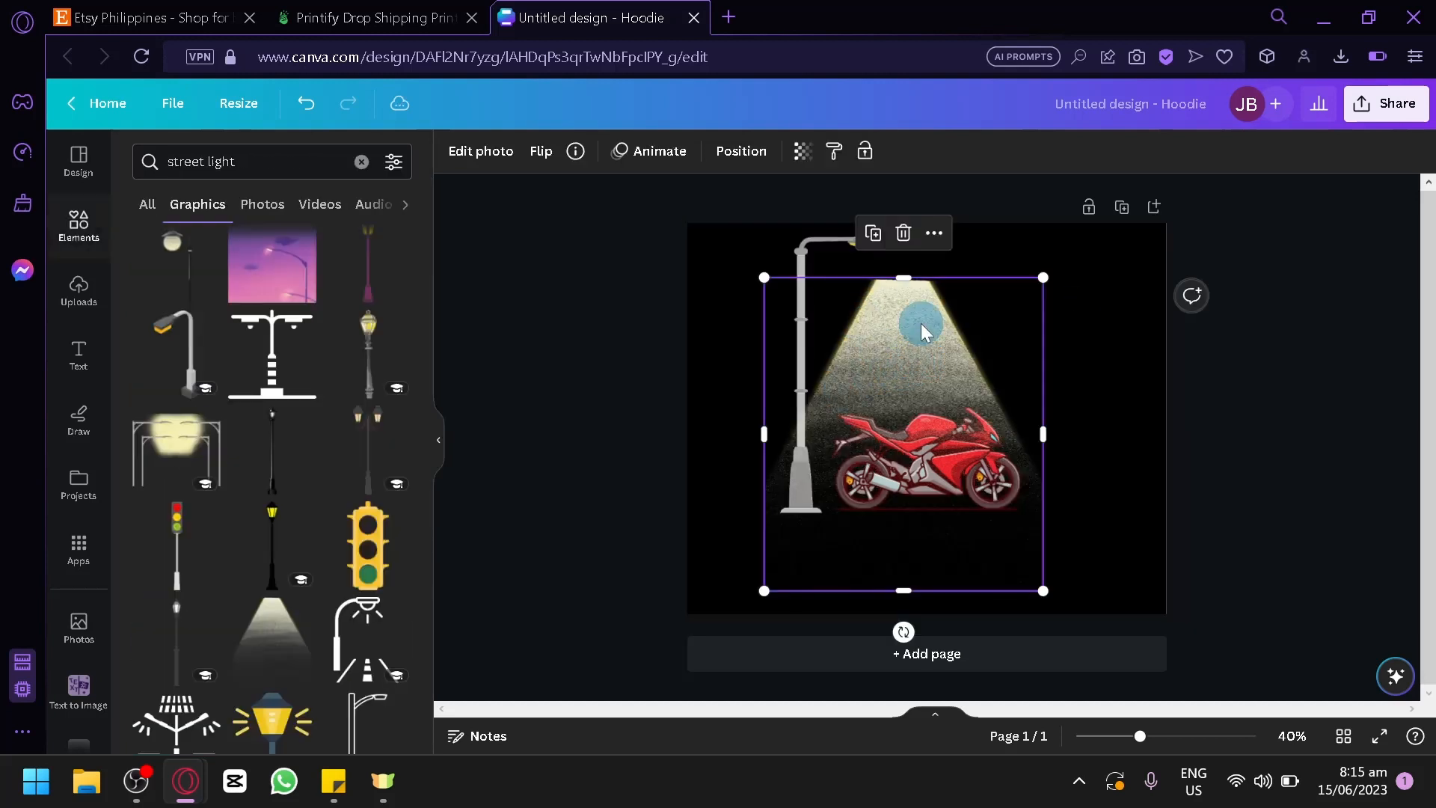
key("Delete")
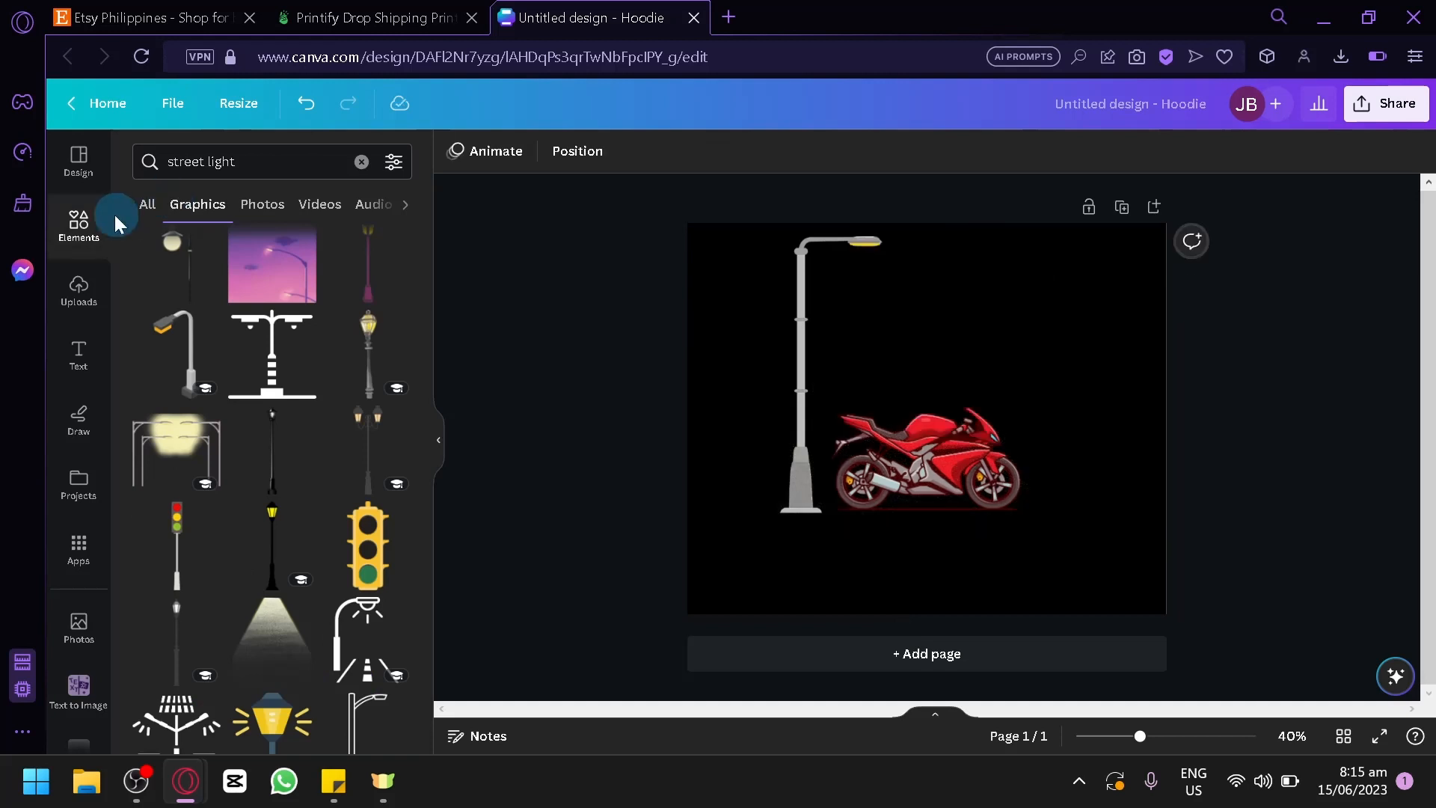
left_click(310, 167)
left_click(362, 163)
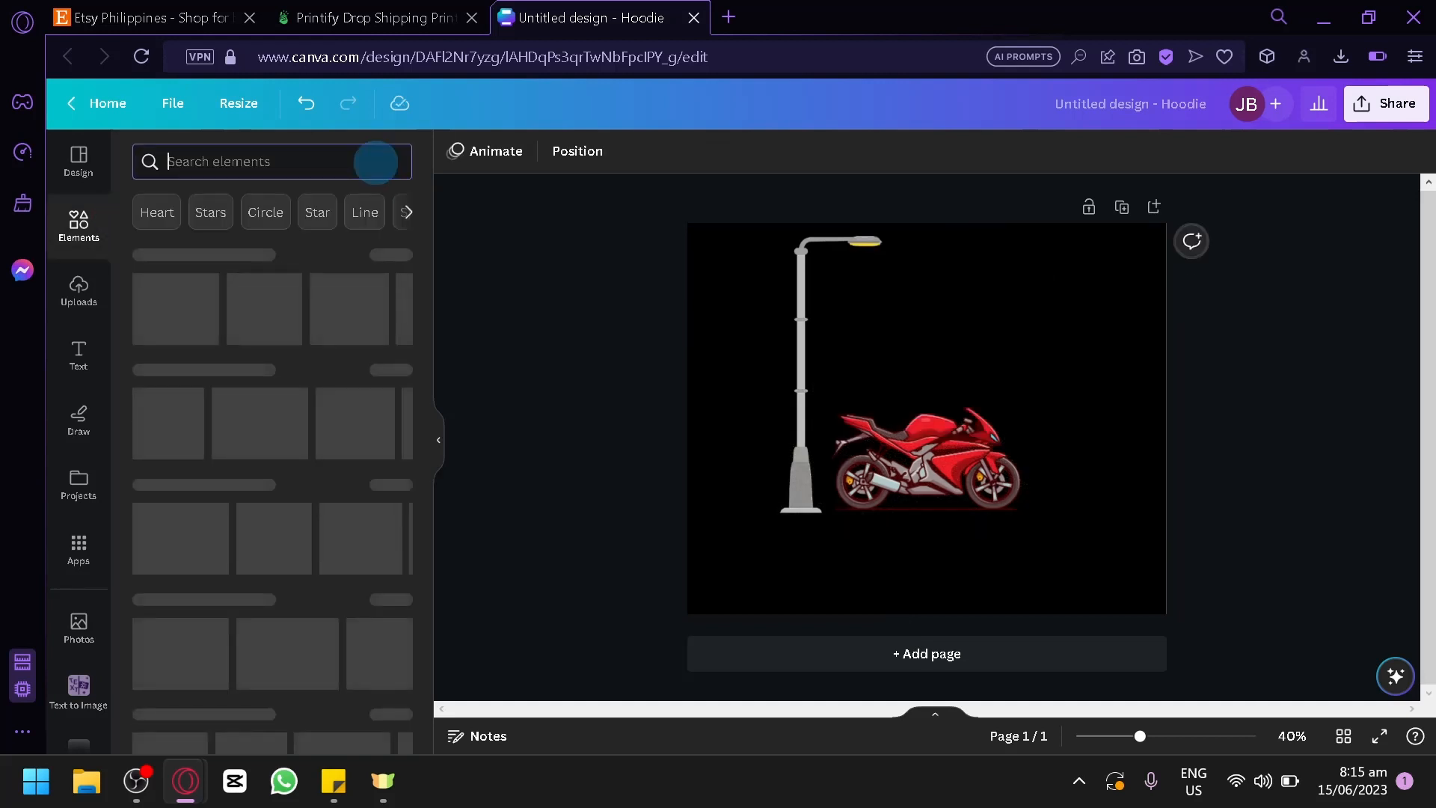
type("light")
key("Return")
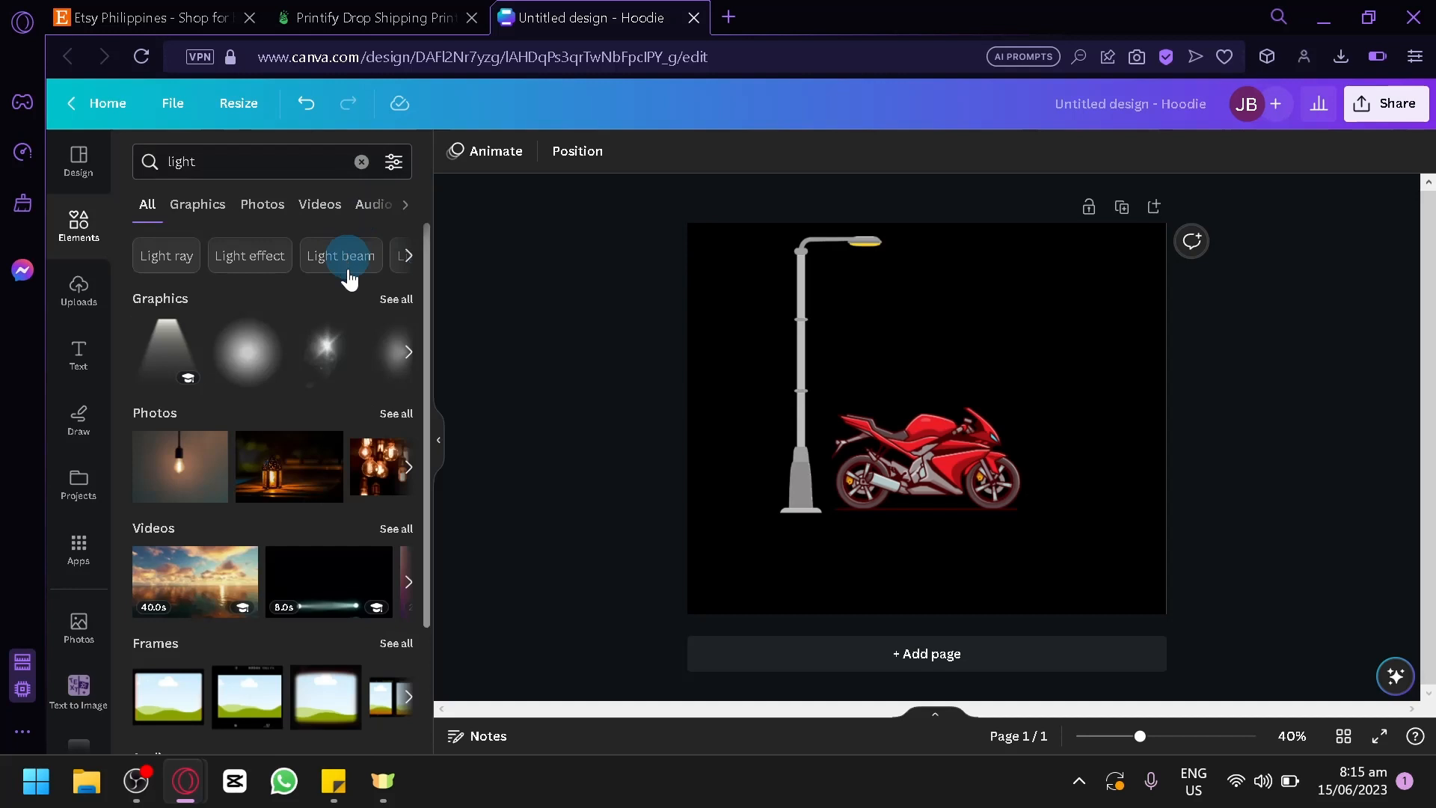
left_click_drag(167, 352, 770, 310)
Shift the street light slightly toward the motorcycle, then shrink the beam and place it directly under the lamp head
left_click(811, 244)
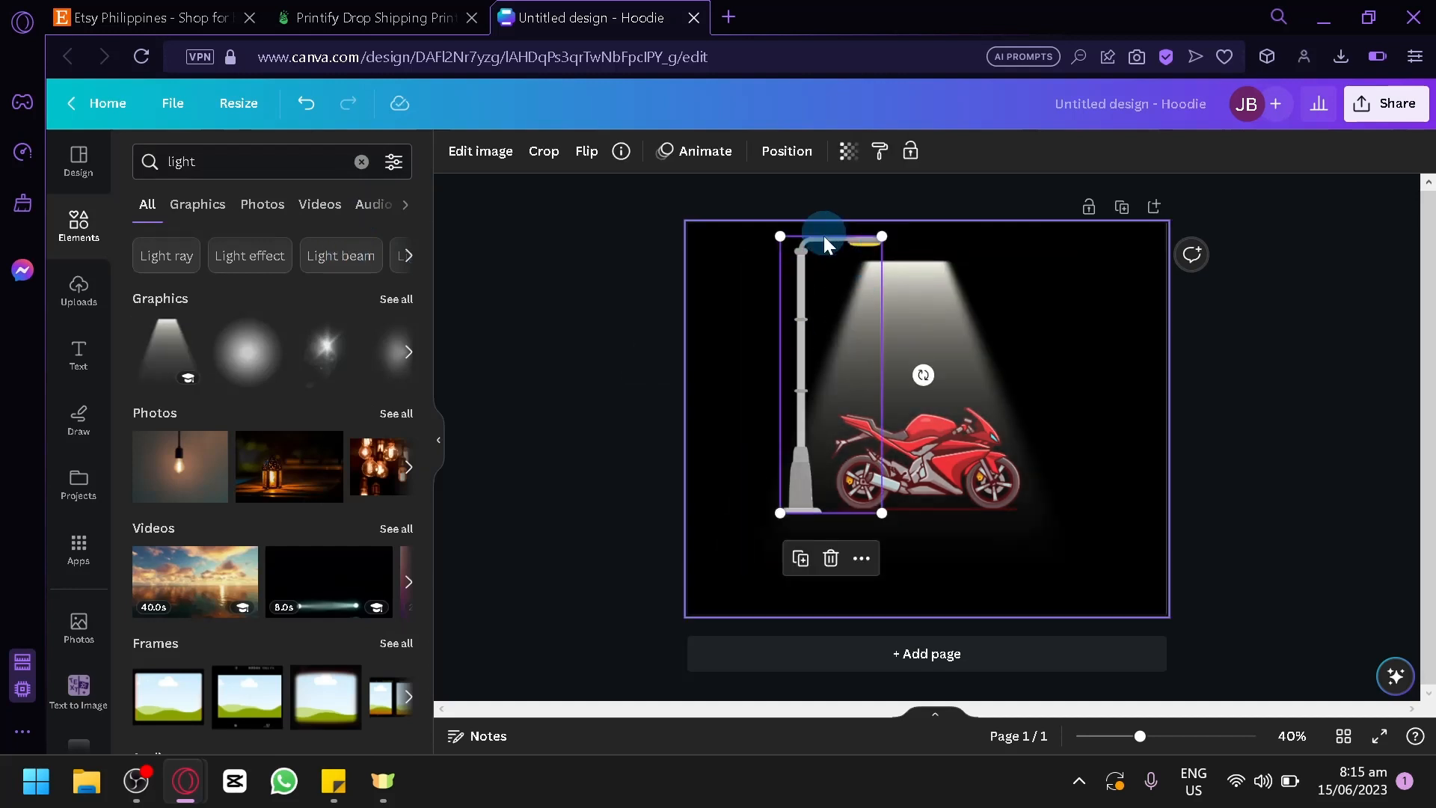
left_click_drag(823, 235, 856, 237)
left_click(940, 320)
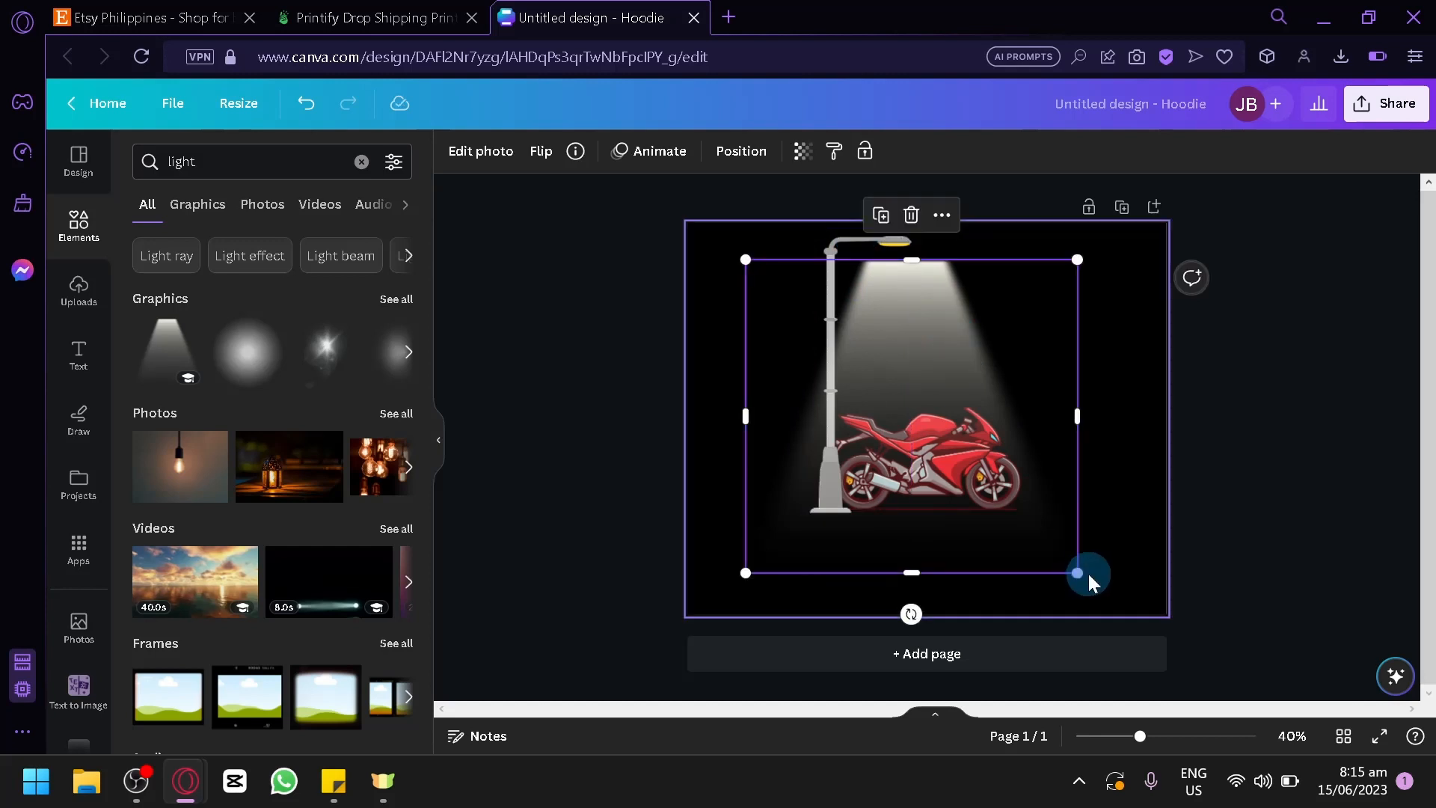
left_click_drag(1077, 573, 927, 431)
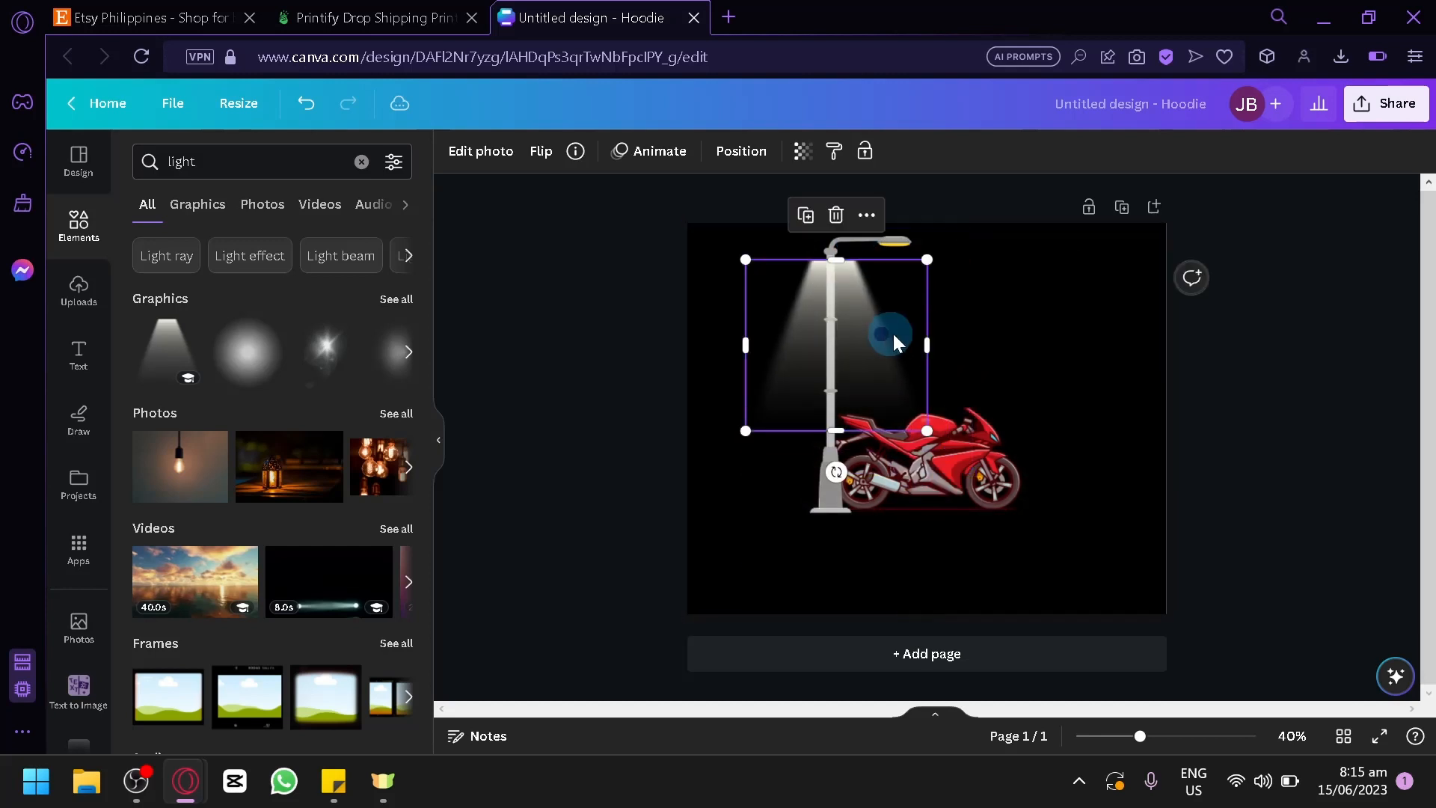
left_click_drag(894, 340, 958, 328)
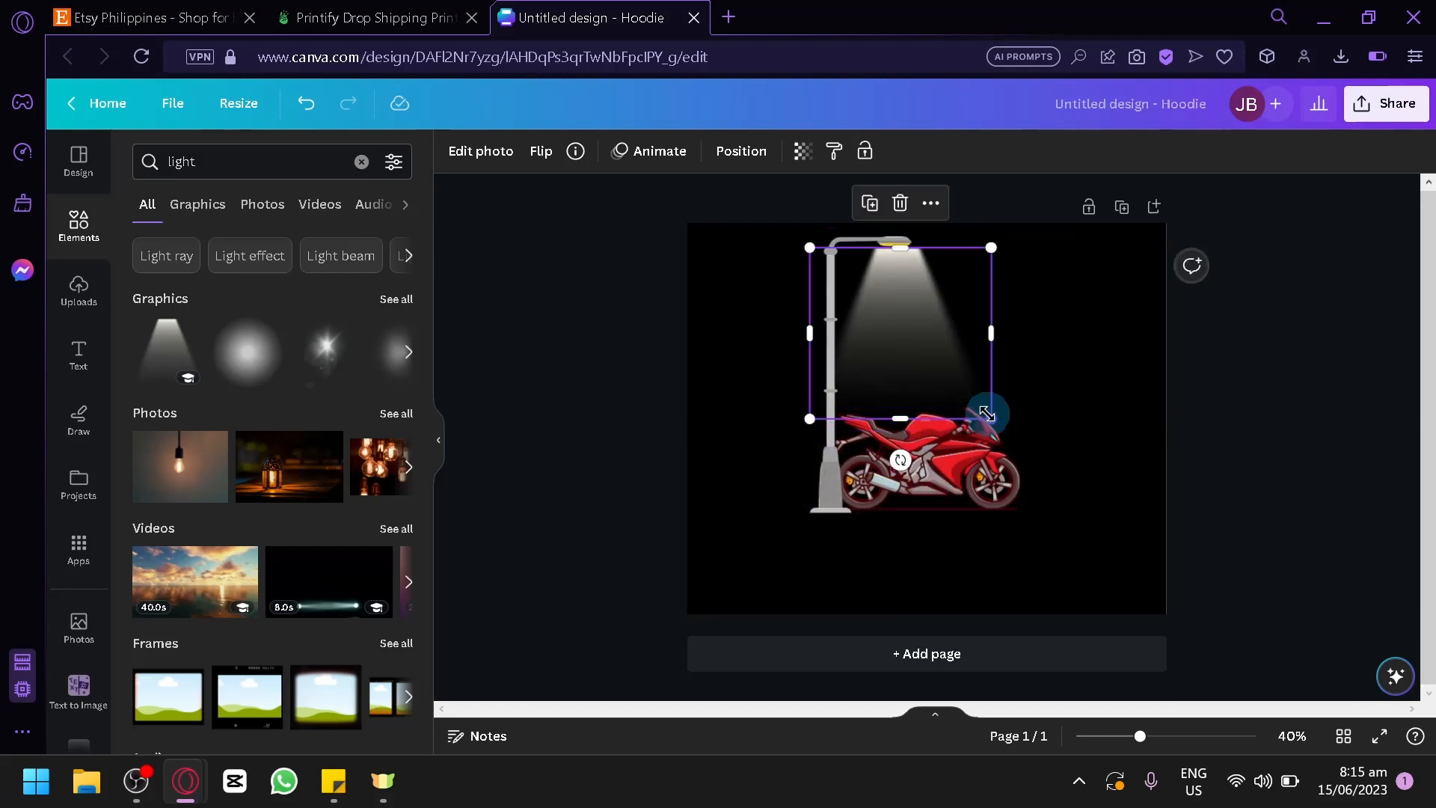
left_click_drag(987, 413, 919, 323)
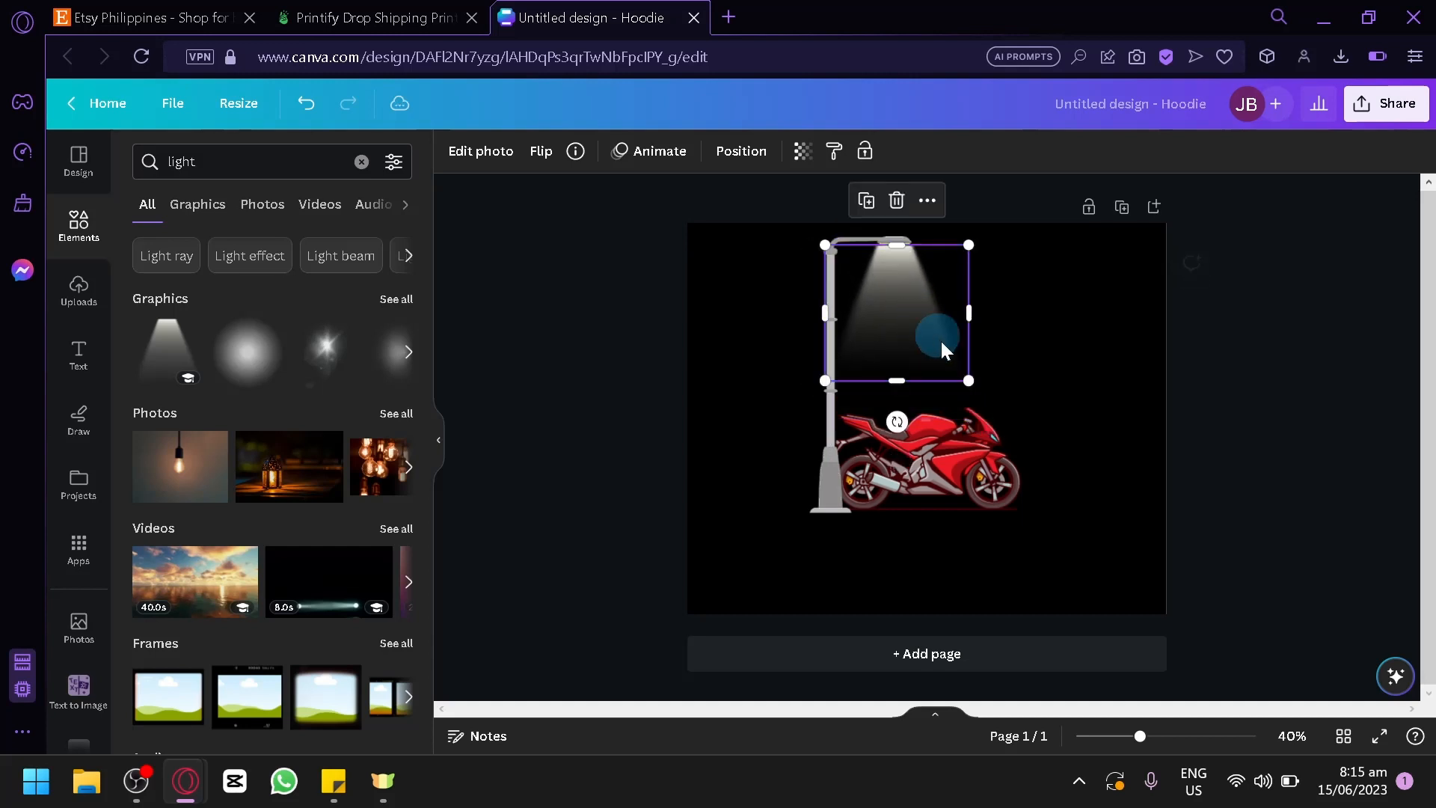
Check the motorcycle's layer arrangement and move it slightly left so its rear wheel overlaps the foot of the street light
left_click(969, 416)
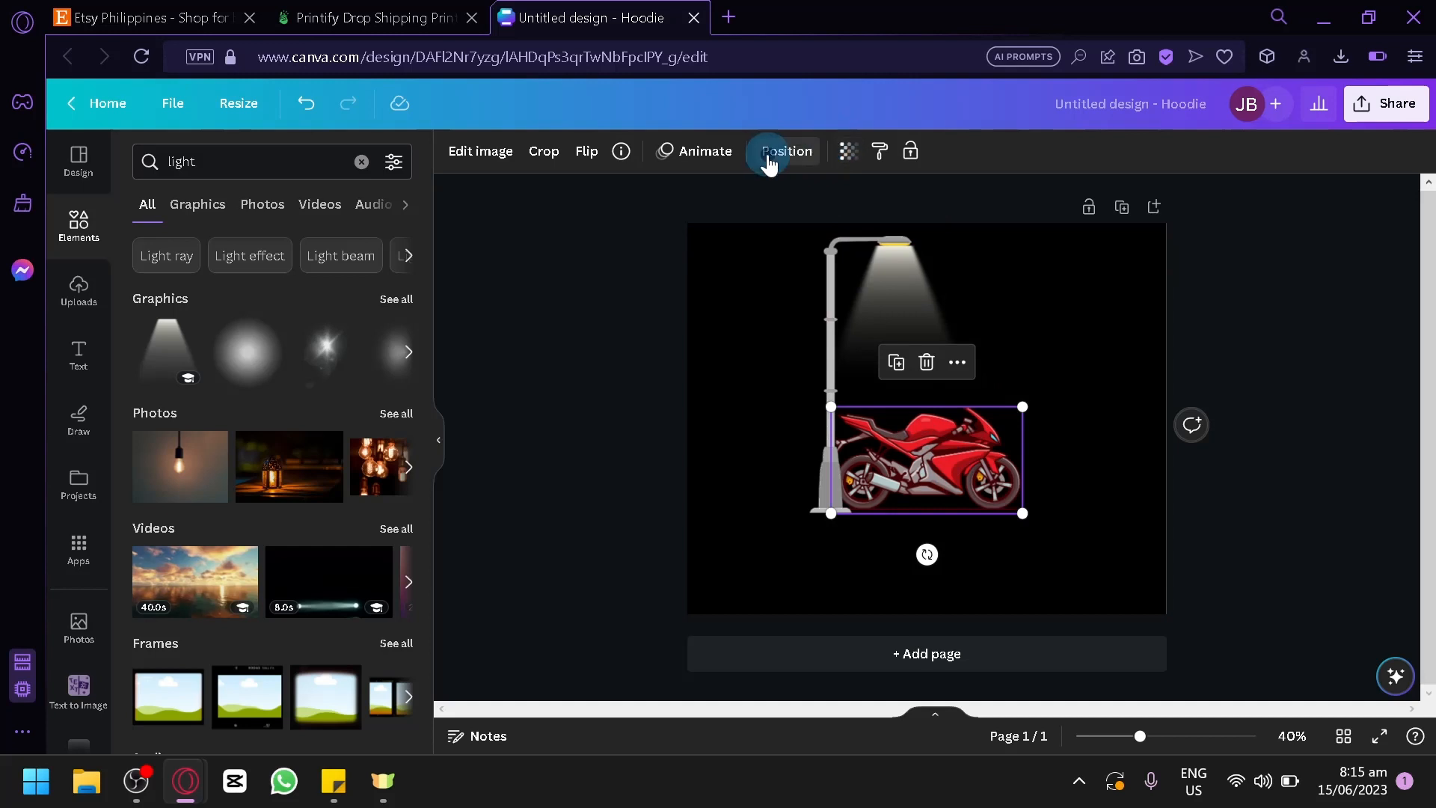
left_click(768, 165)
left_click(182, 199)
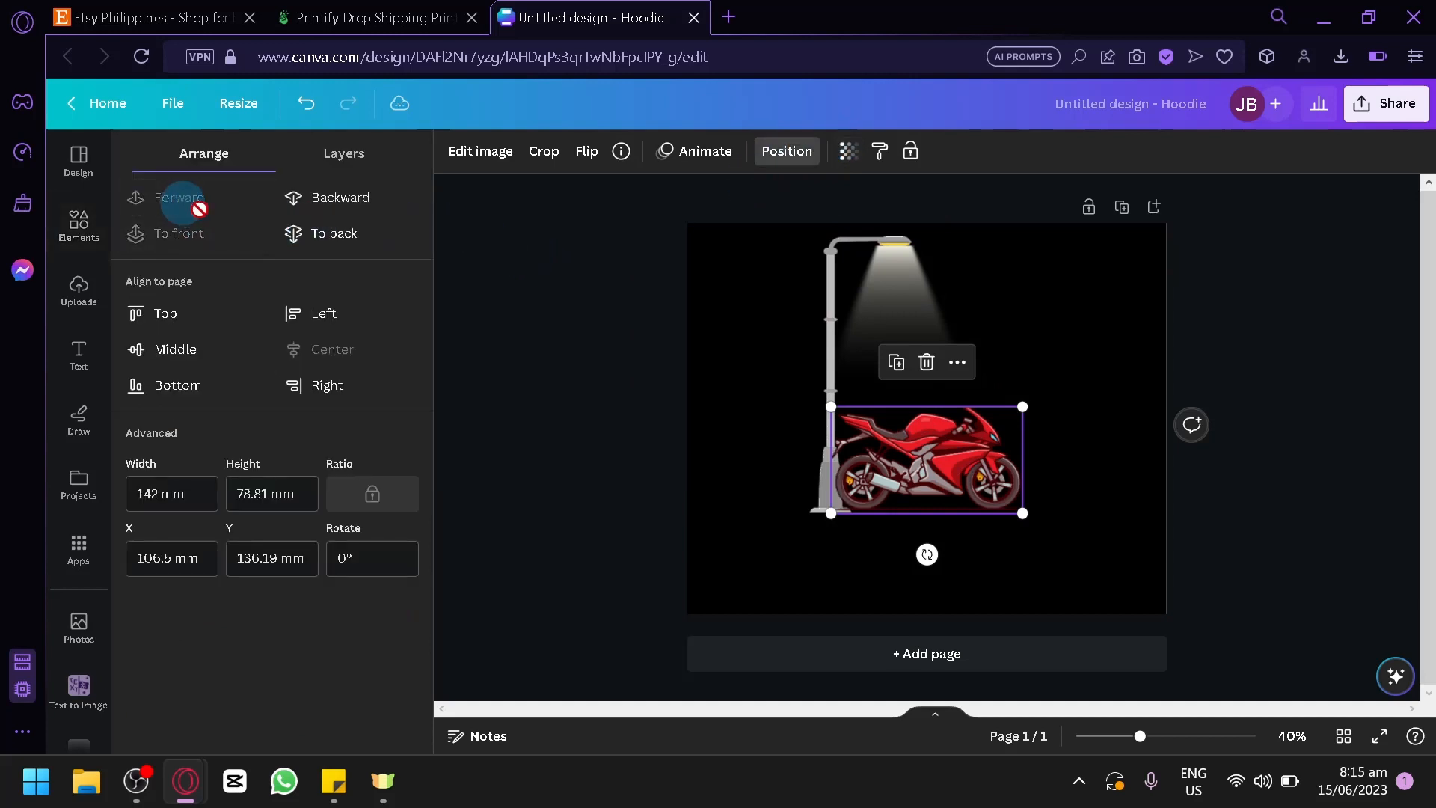
left_click(591, 455)
left_click_drag(971, 481, 956, 476)
left_click(808, 270)
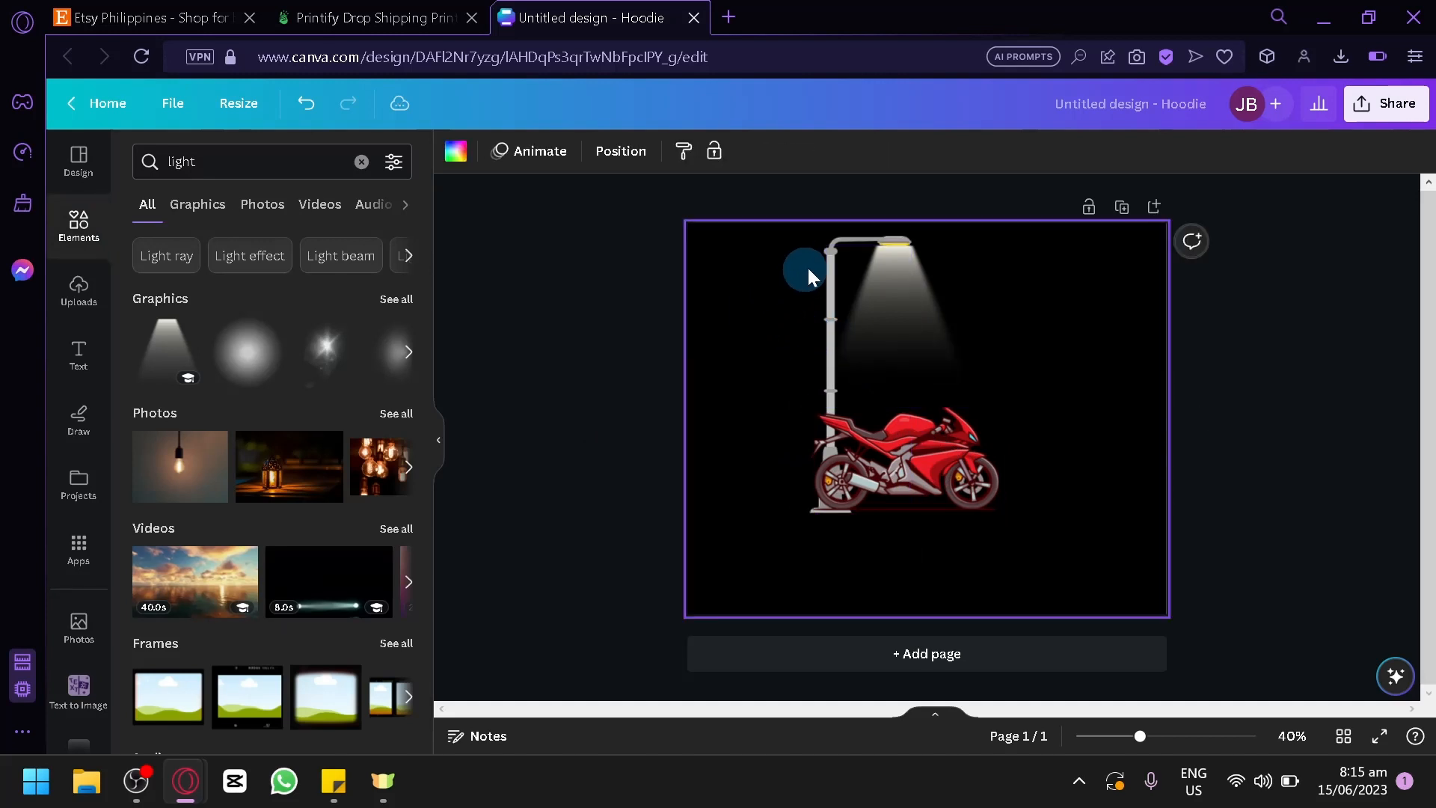
Select the light beam and street light together and move both slightly to the right
left_click(821, 258)
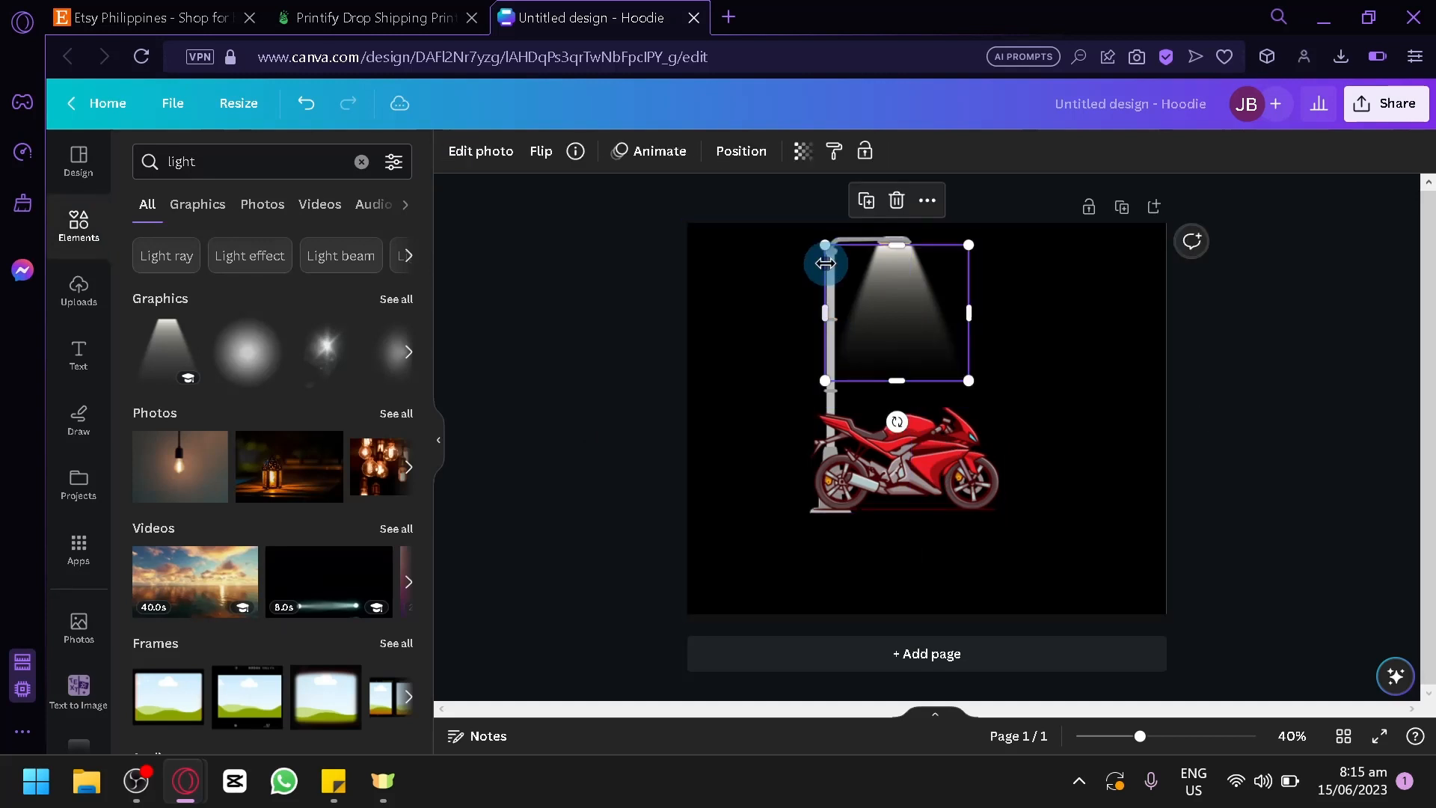
left_click(833, 394, "shift")
left_click_drag(886, 336, 904, 335)
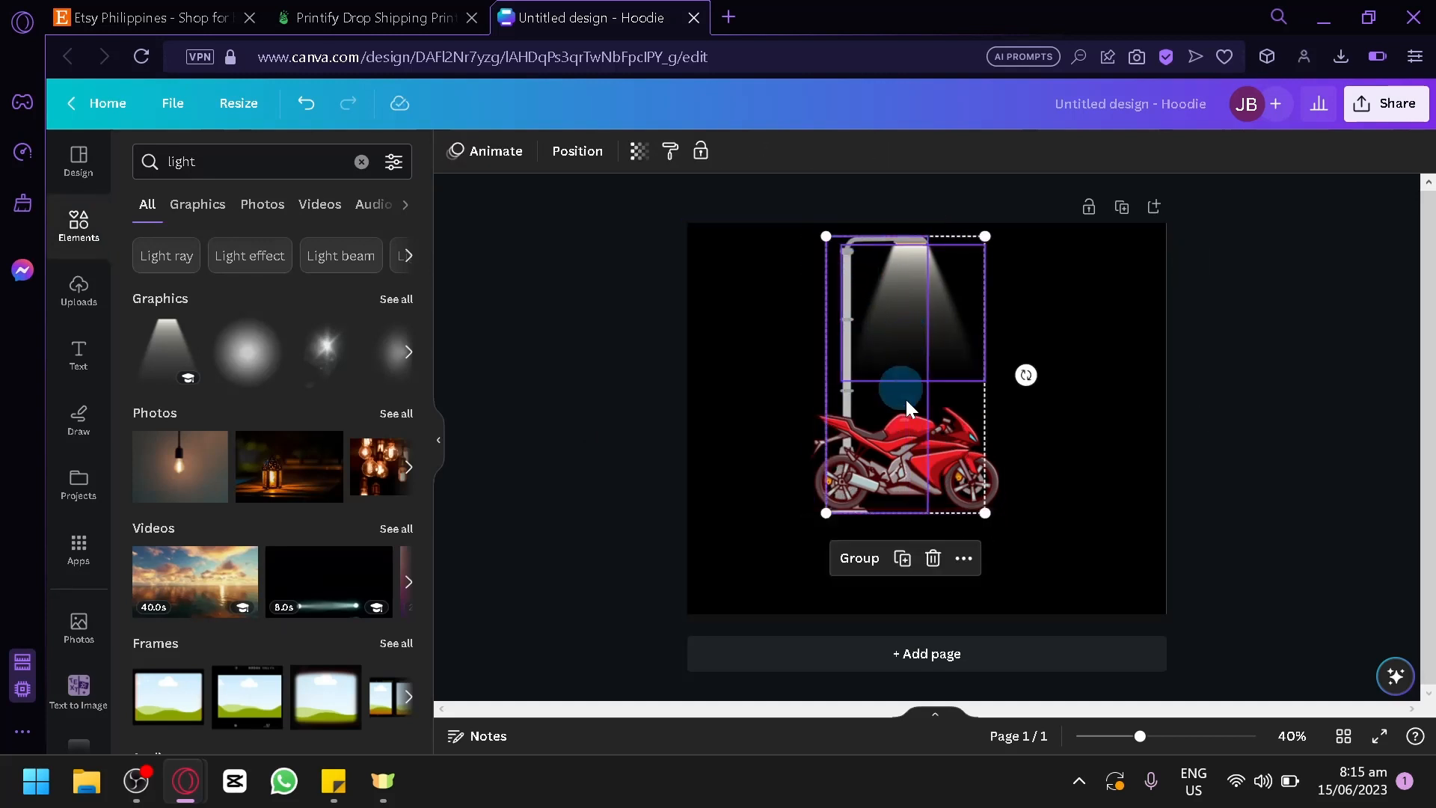
Nudge the motorcycle slightly right, keeping its rear wheel in front of the street light's pole
left_click(1144, 510)
left_click(965, 479)
left_click_drag(965, 479, 968, 478)
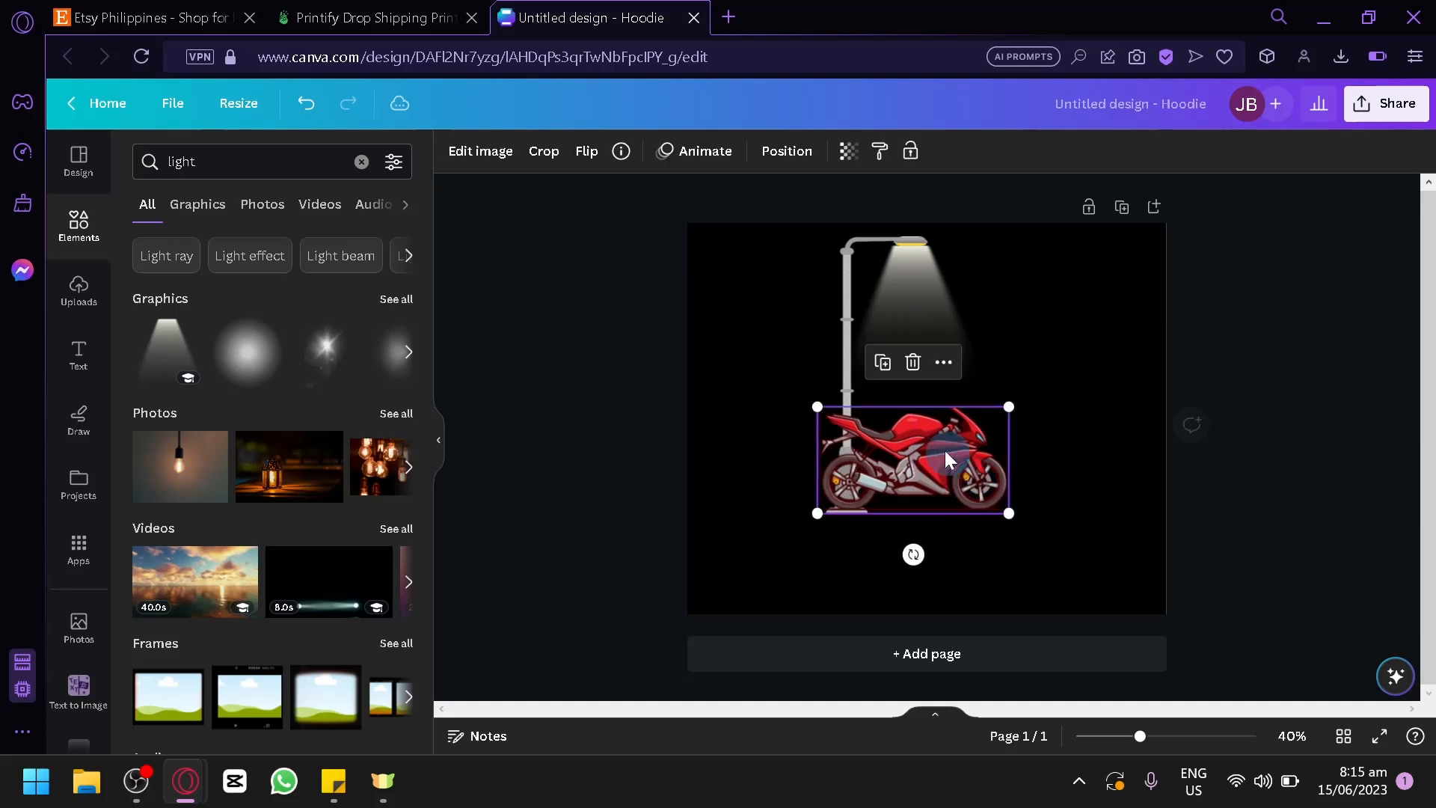
left_click(832, 316)
left_click(1411, 473)
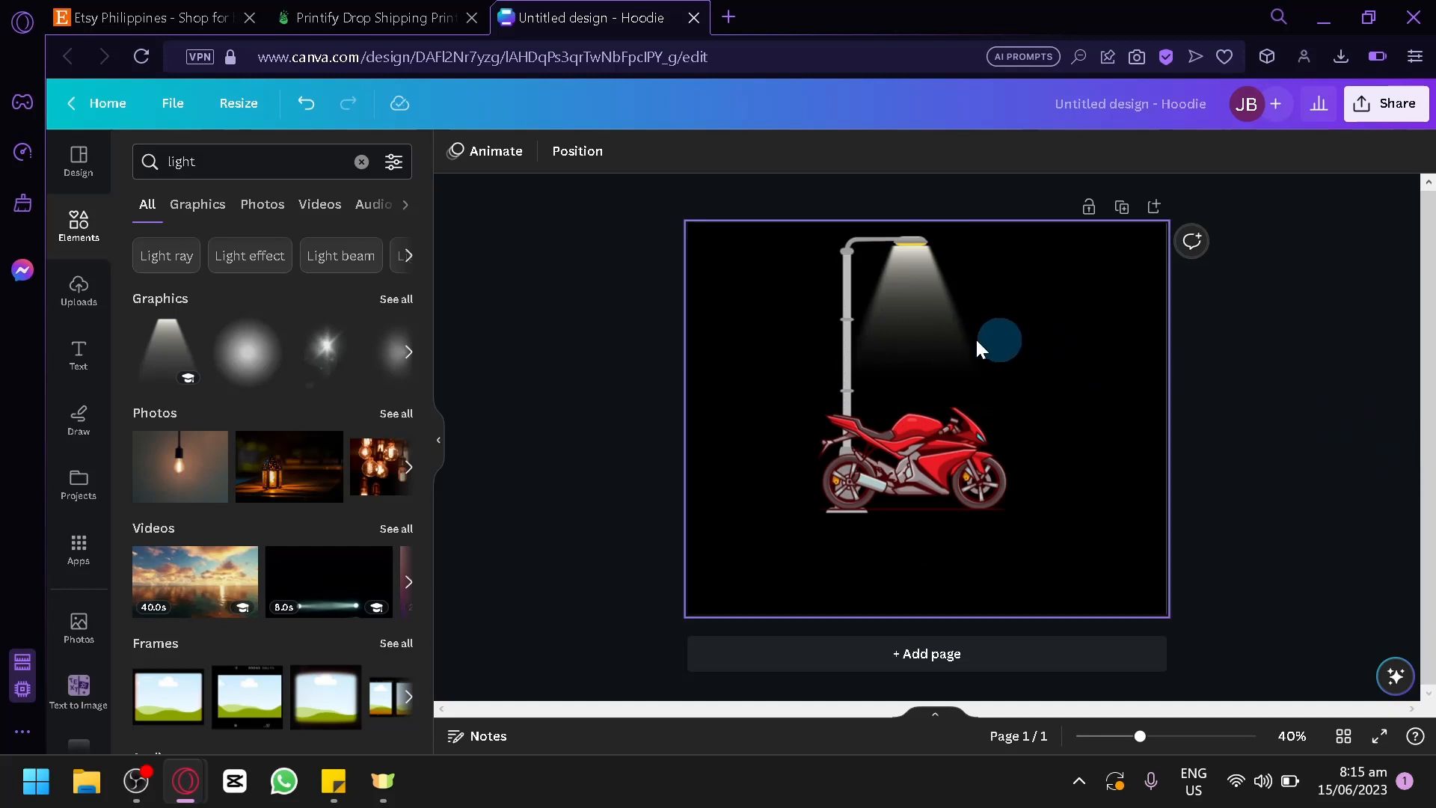
Browse the hoodie templates and apply the Hello Cute Cat Hoodies template to the page
left_click(89, 187)
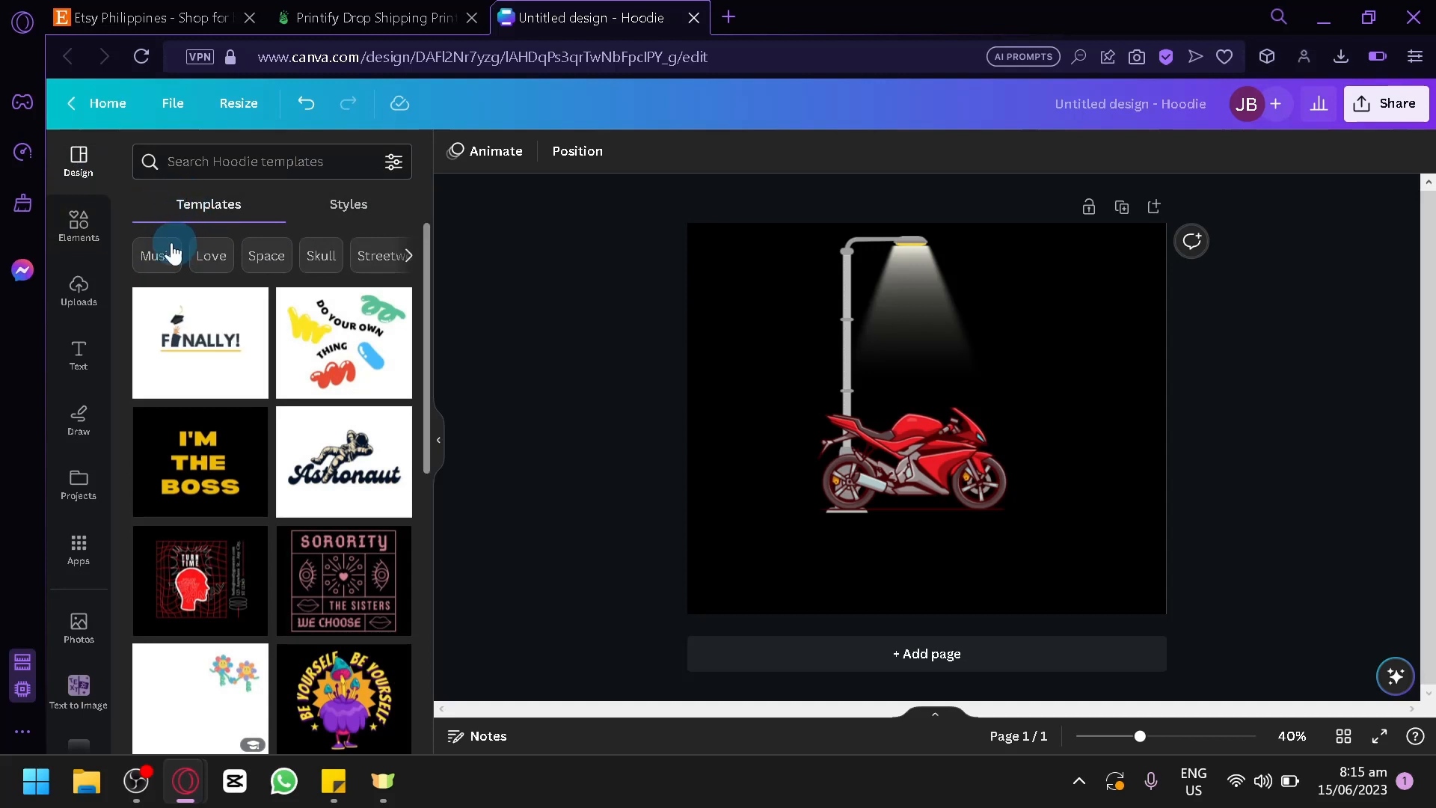
scroll(251, 579, "down", 2)
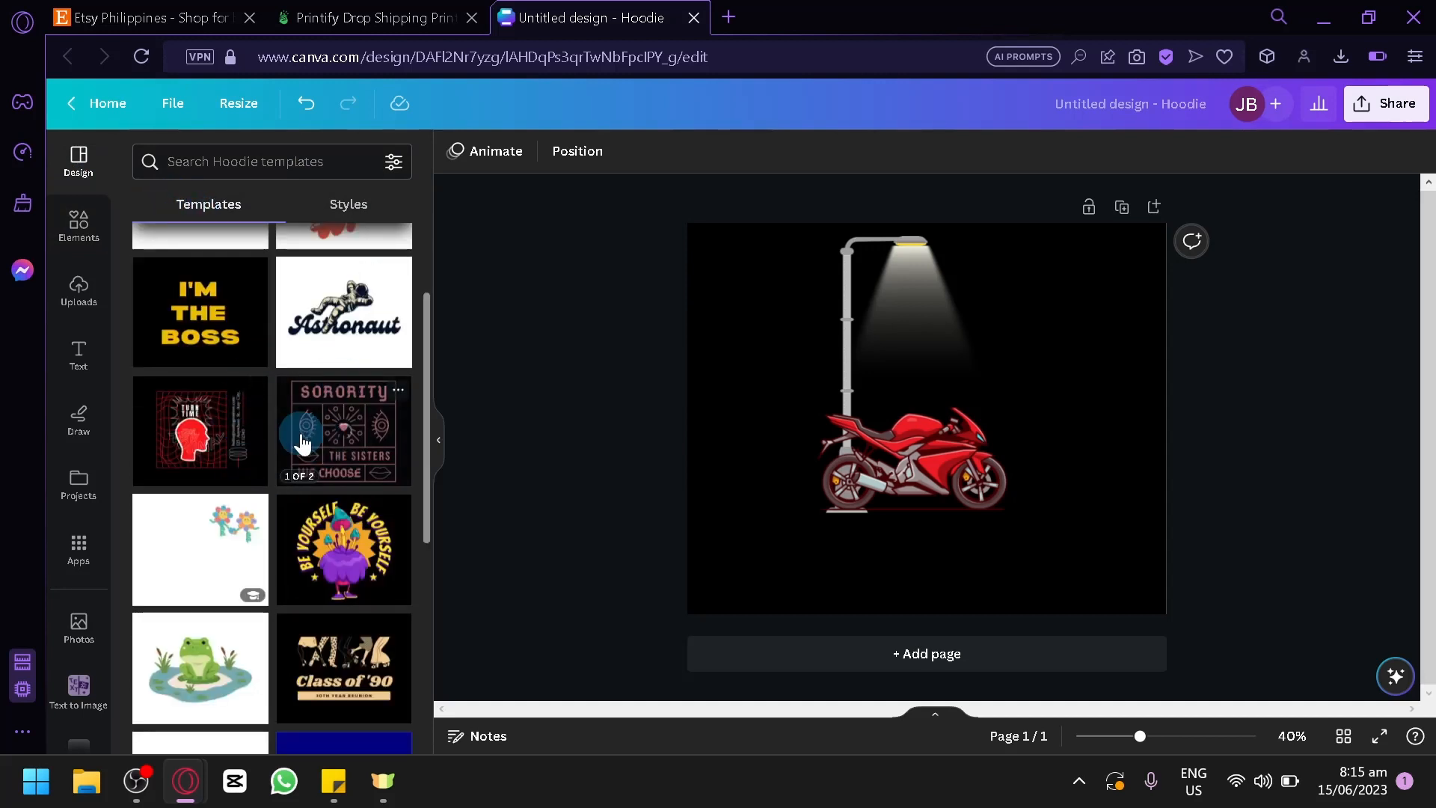
scroll(298, 426, "down", 2)
scroll(228, 416, "down", 5)
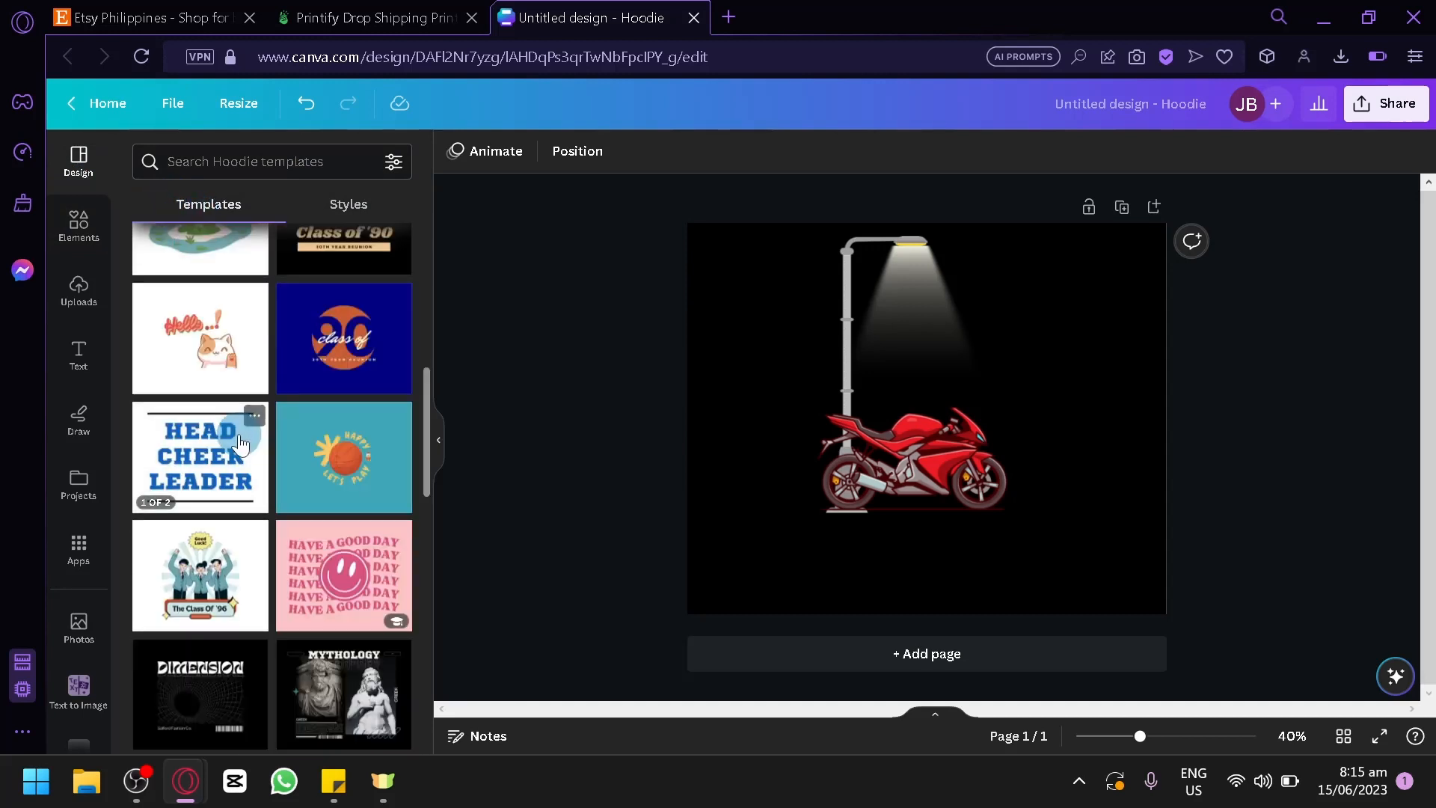
left_click(184, 346)
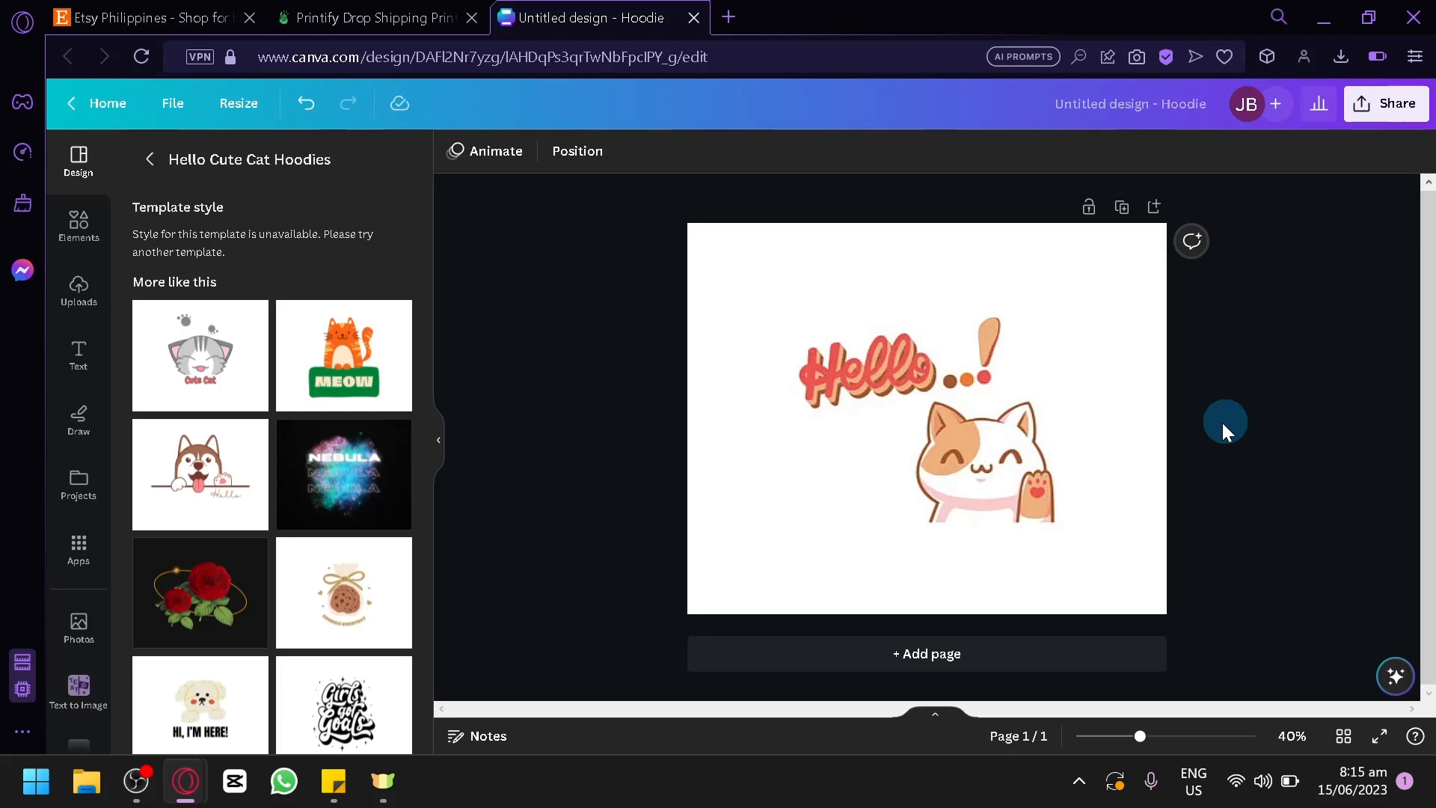
left_click(992, 426)
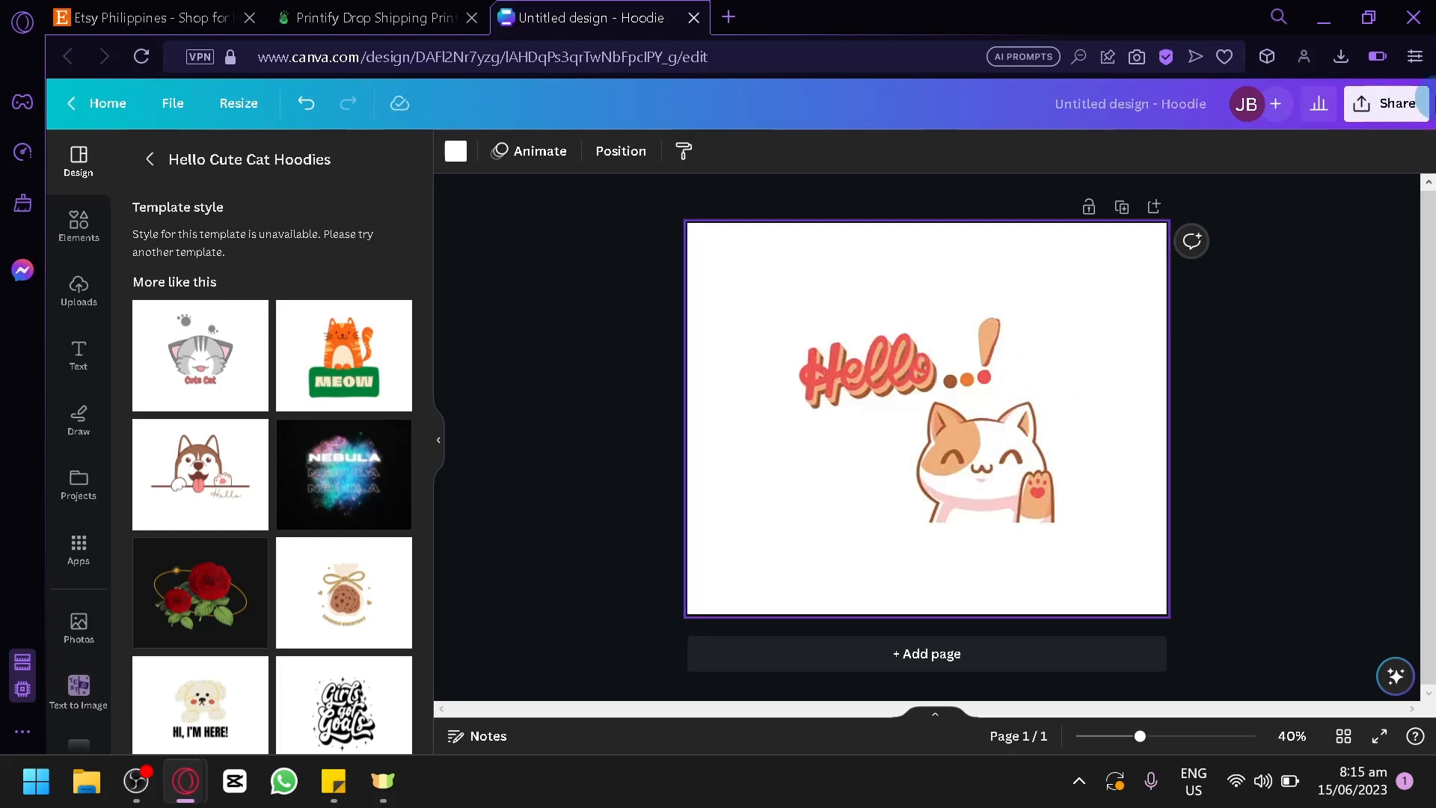
left_click(1351, 201)
Download the cat design as a PNG at size 1 (2,000 × 1,634 px)
left_click(1396, 105)
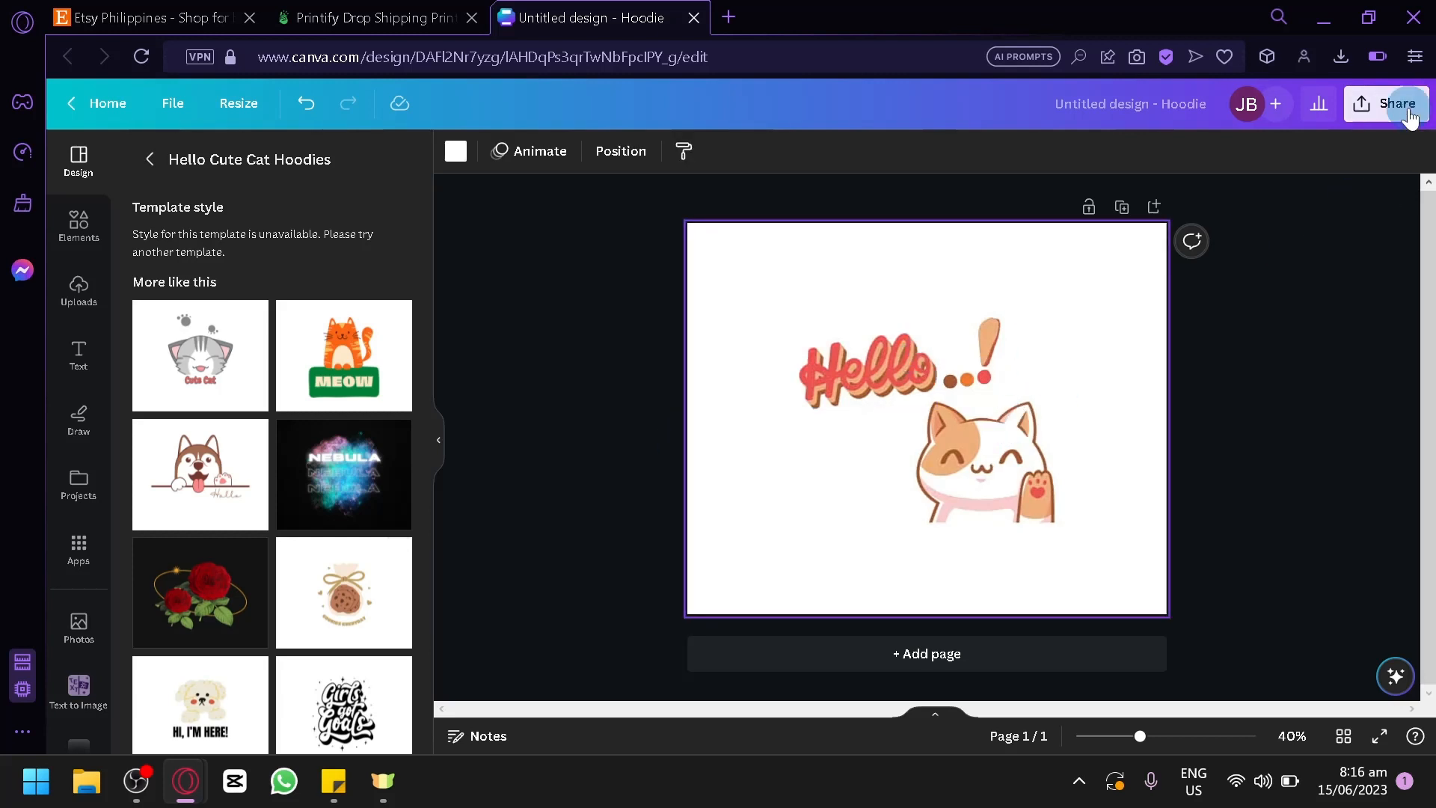
left_click(1202, 558)
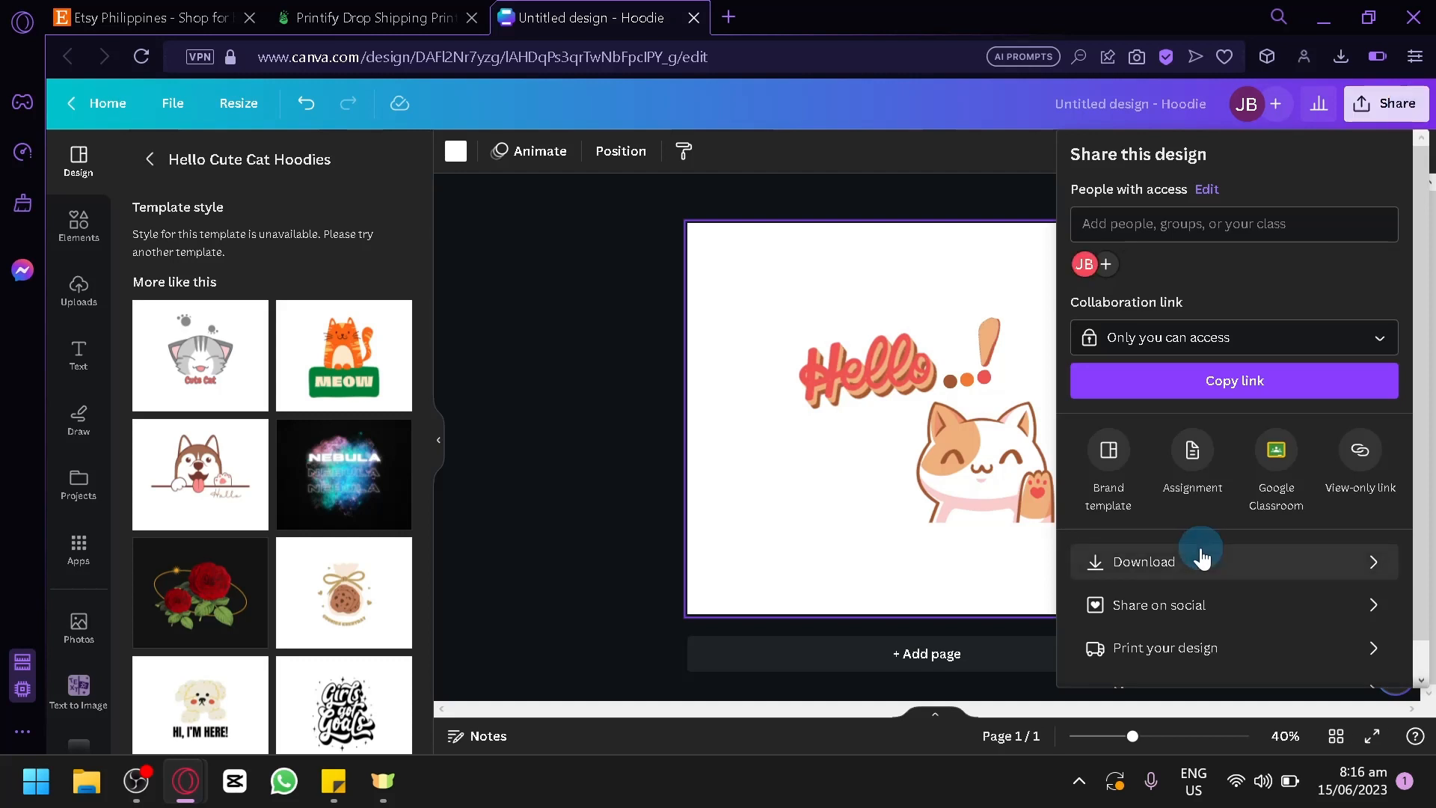
left_click(1227, 458)
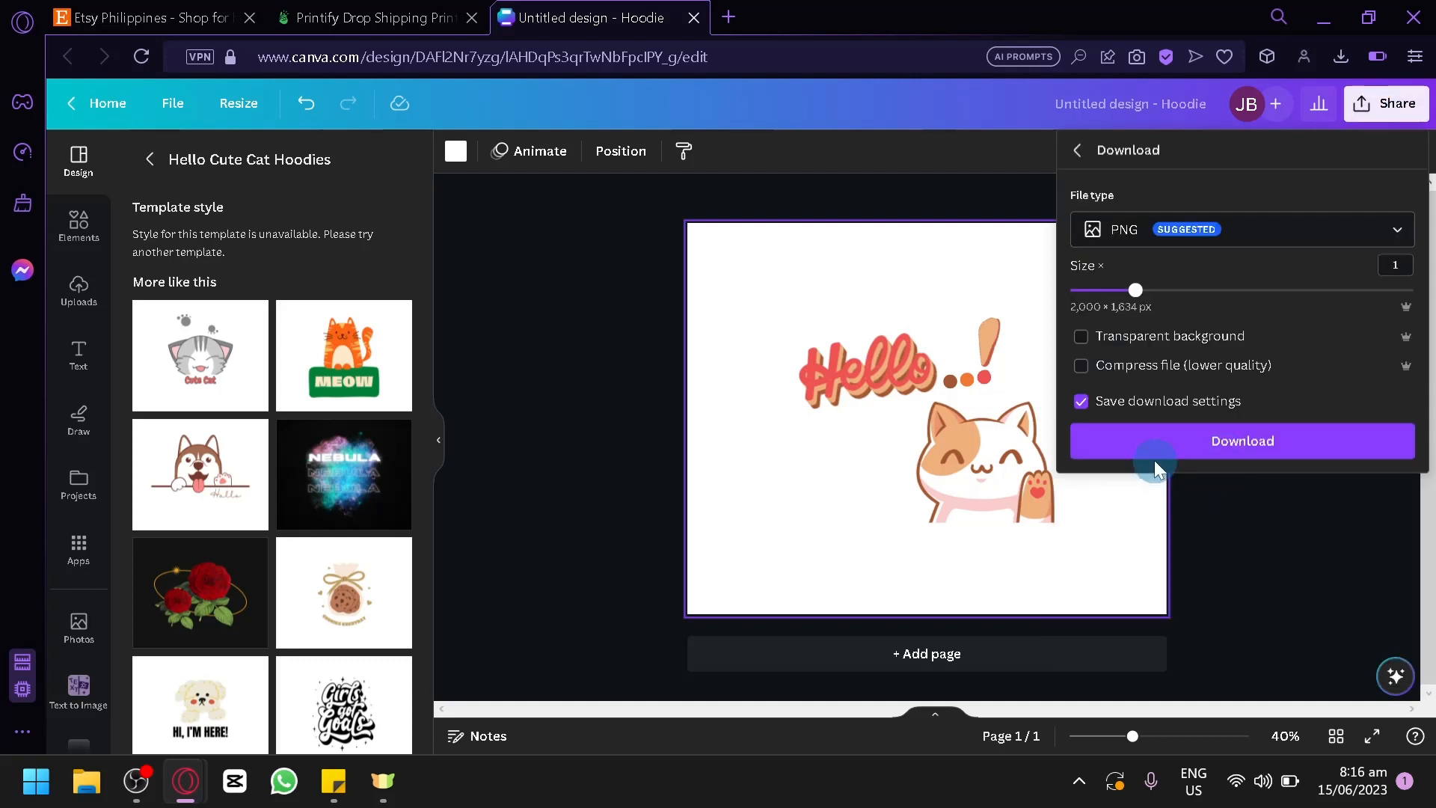
left_click(1082, 367)
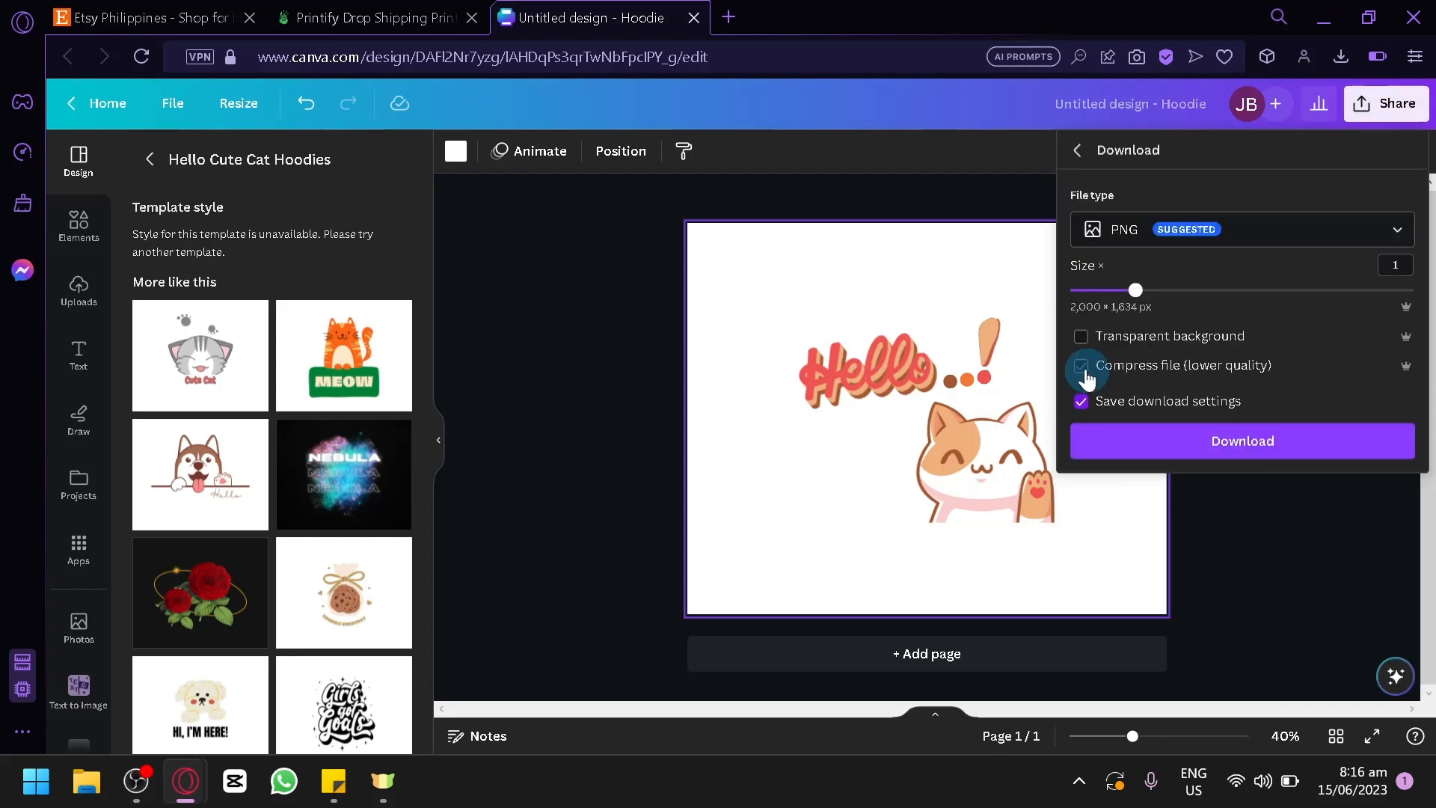
left_click(1163, 451)
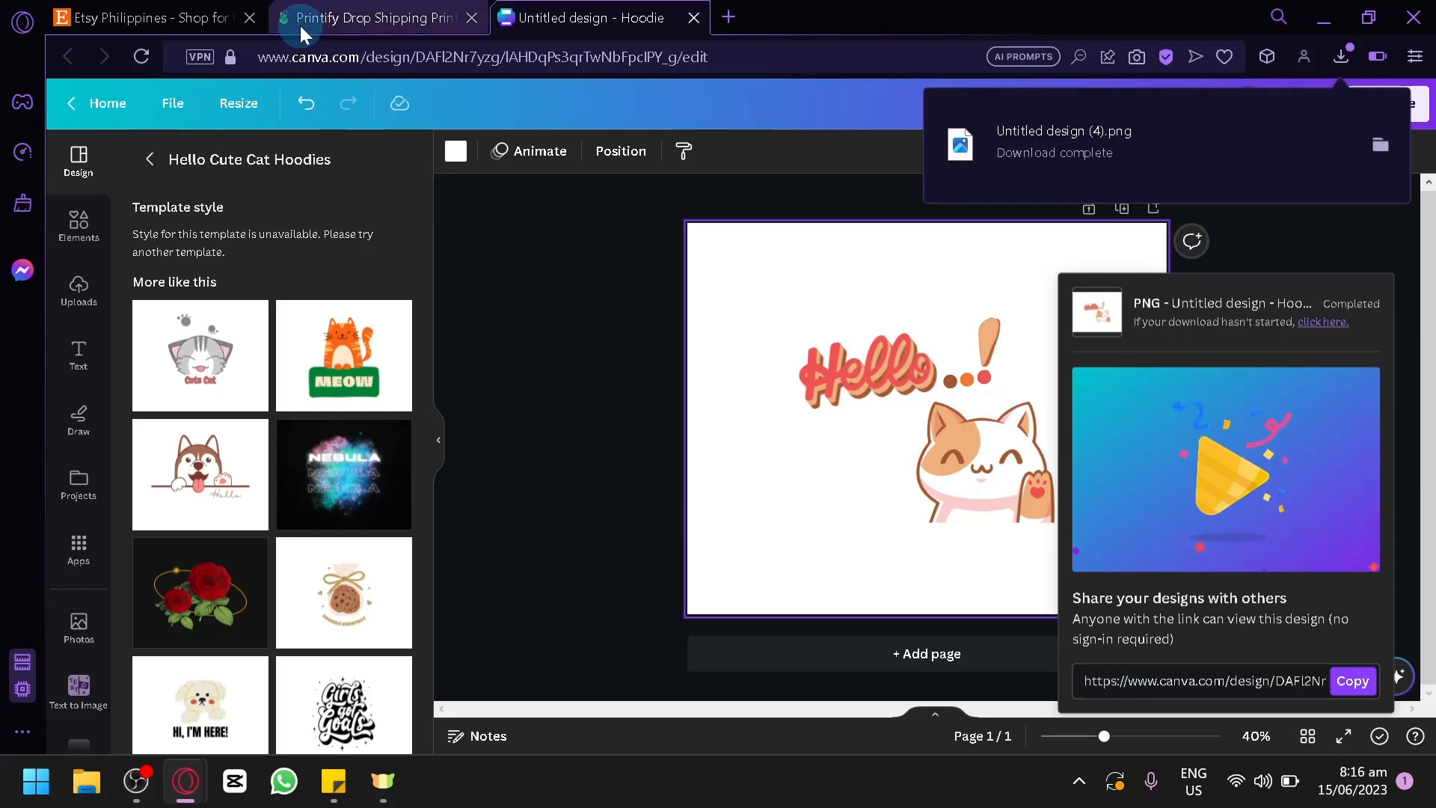
Switch to the Printify hoodie editor and upload the downloaded Untitled design (4).png onto the front side print area
left_click(359, 18)
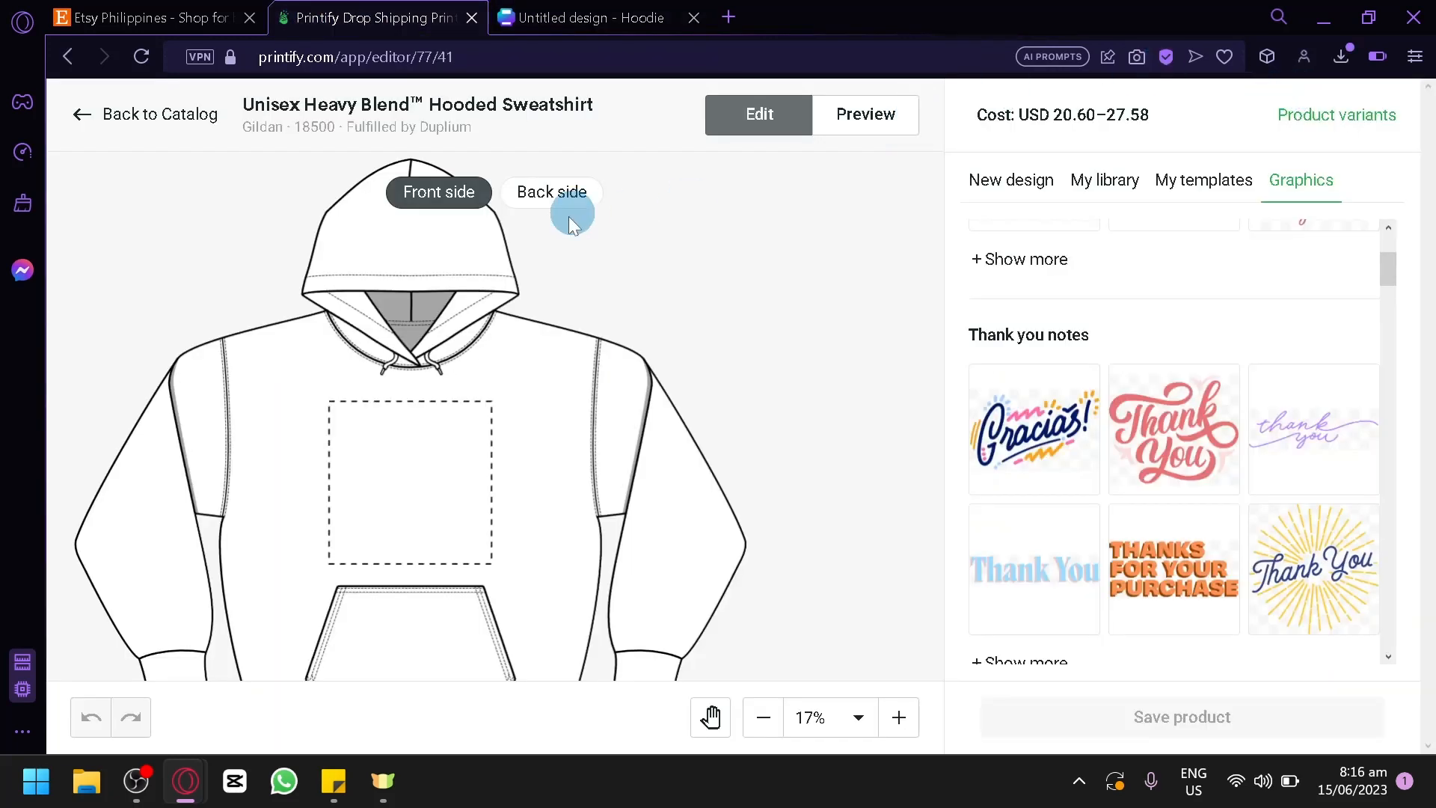
scroll(577, 423, "down", 5)
scroll(670, 397, "up", 5)
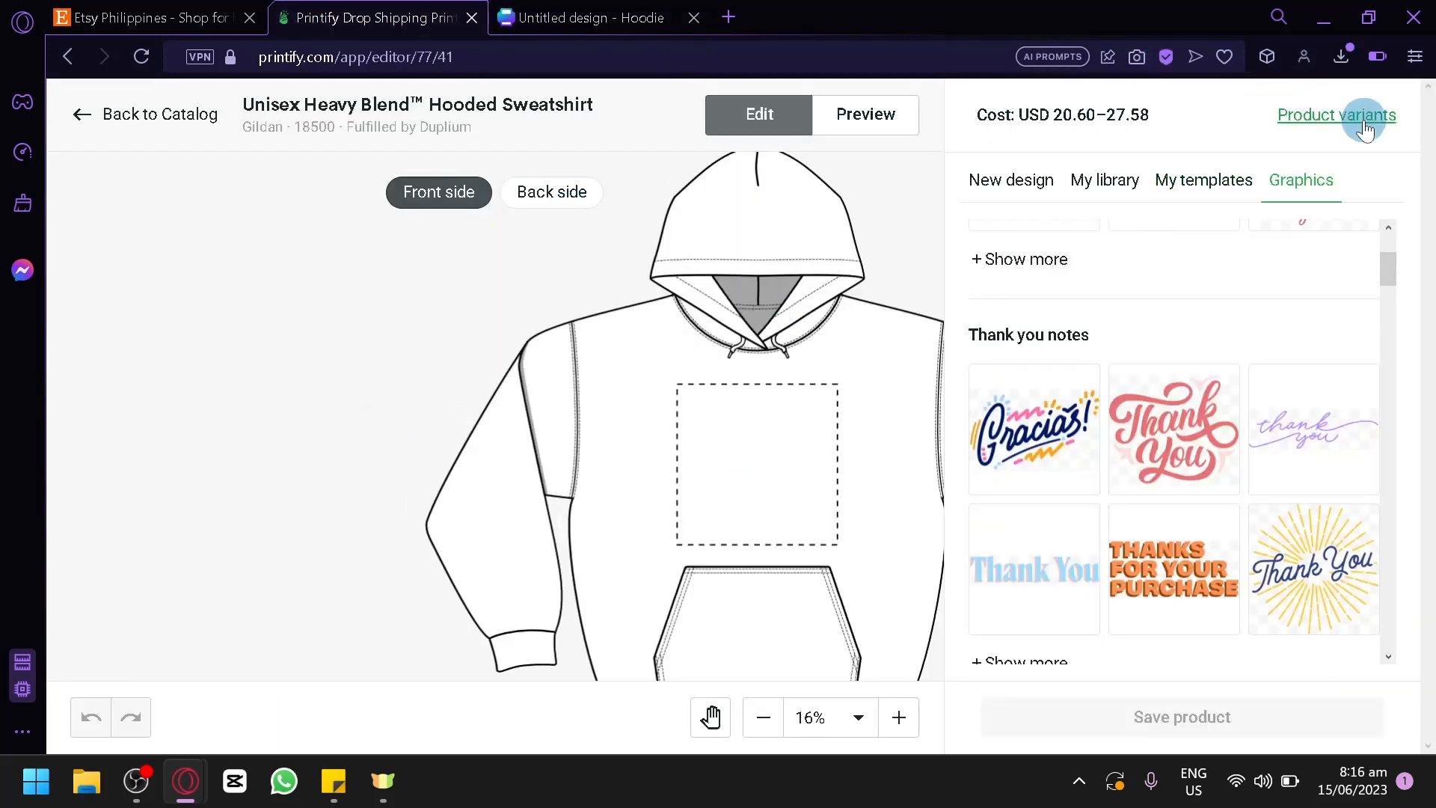
left_click(1341, 56)
left_click_drag(1205, 224, 666, 438)
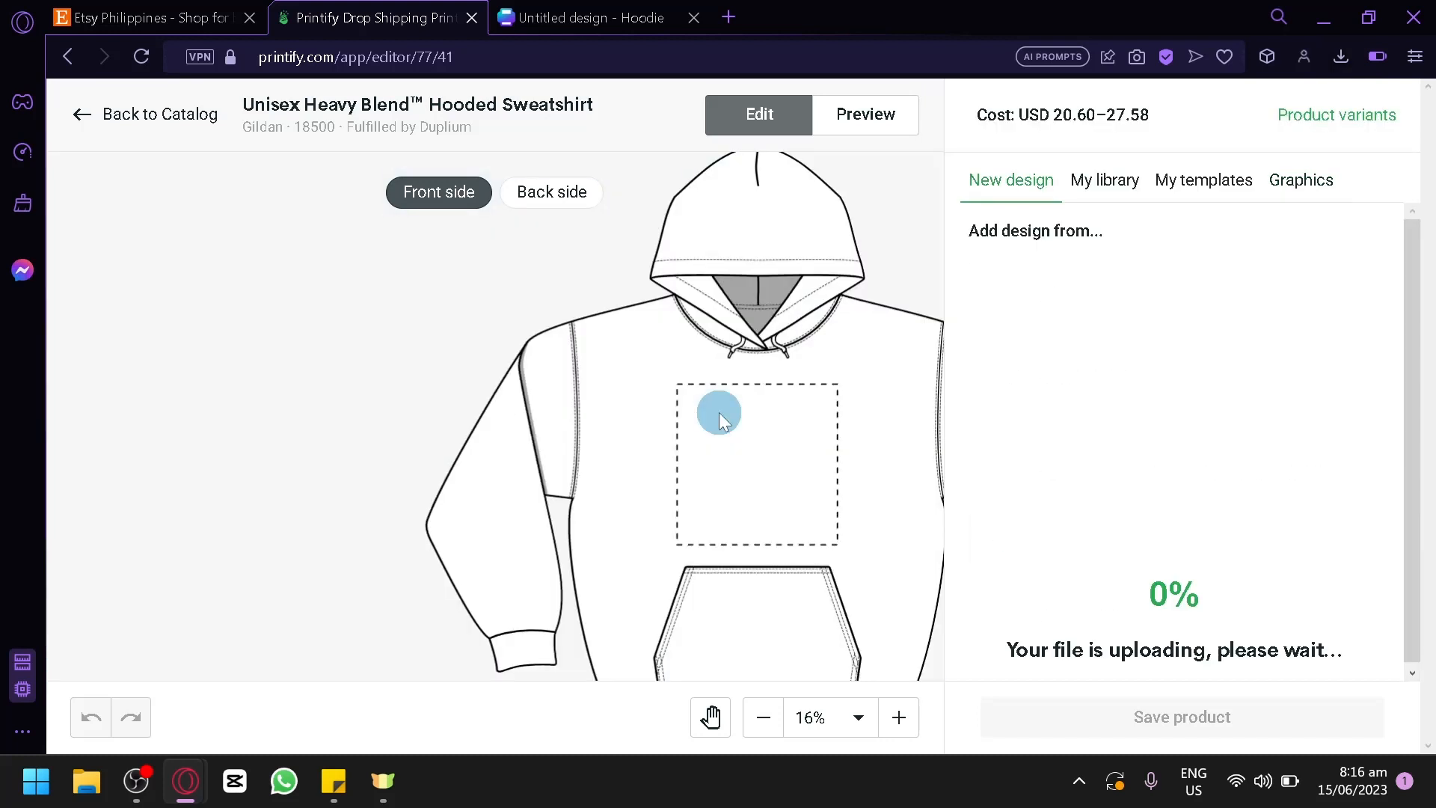
left_click(711, 714)
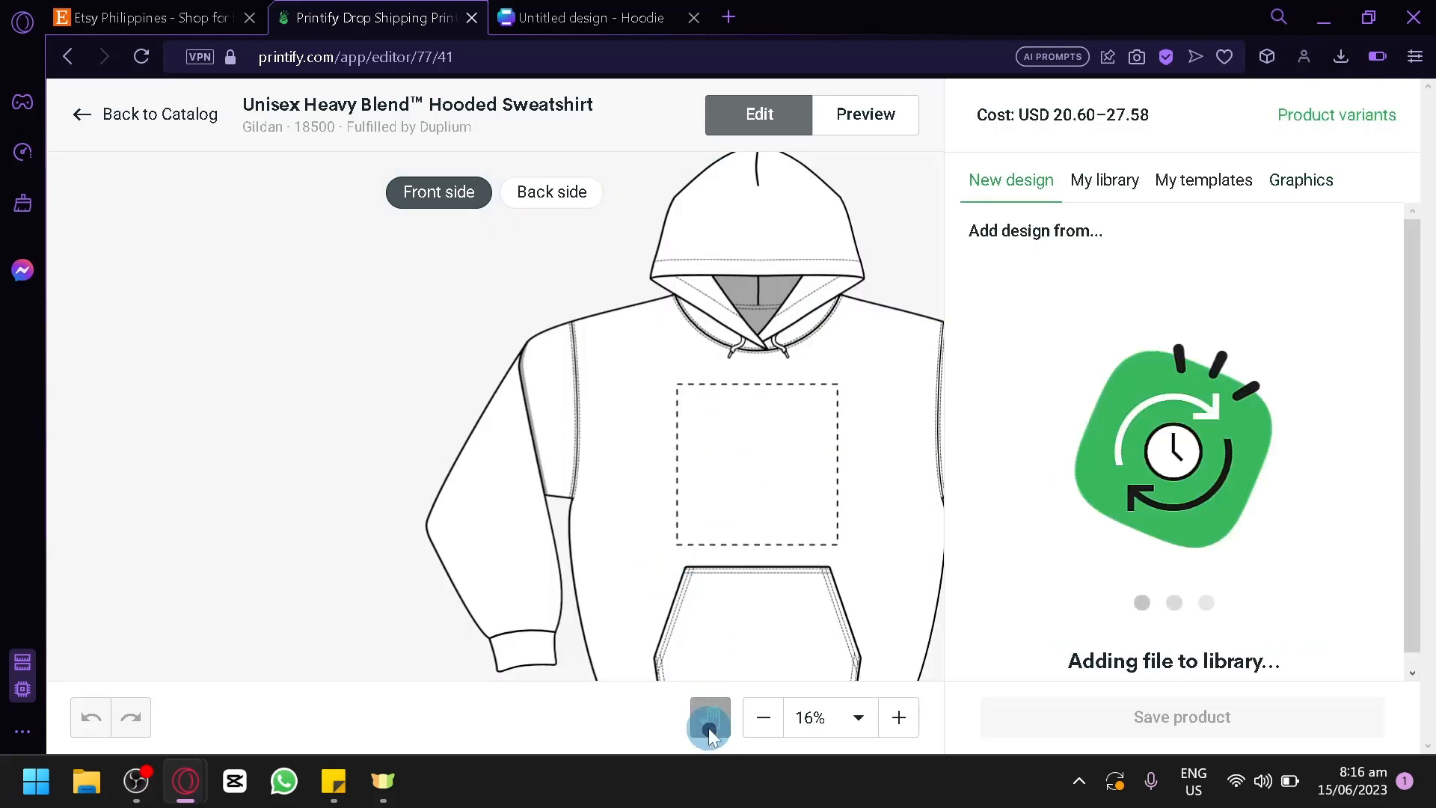
left_click_drag(702, 491, 565, 468)
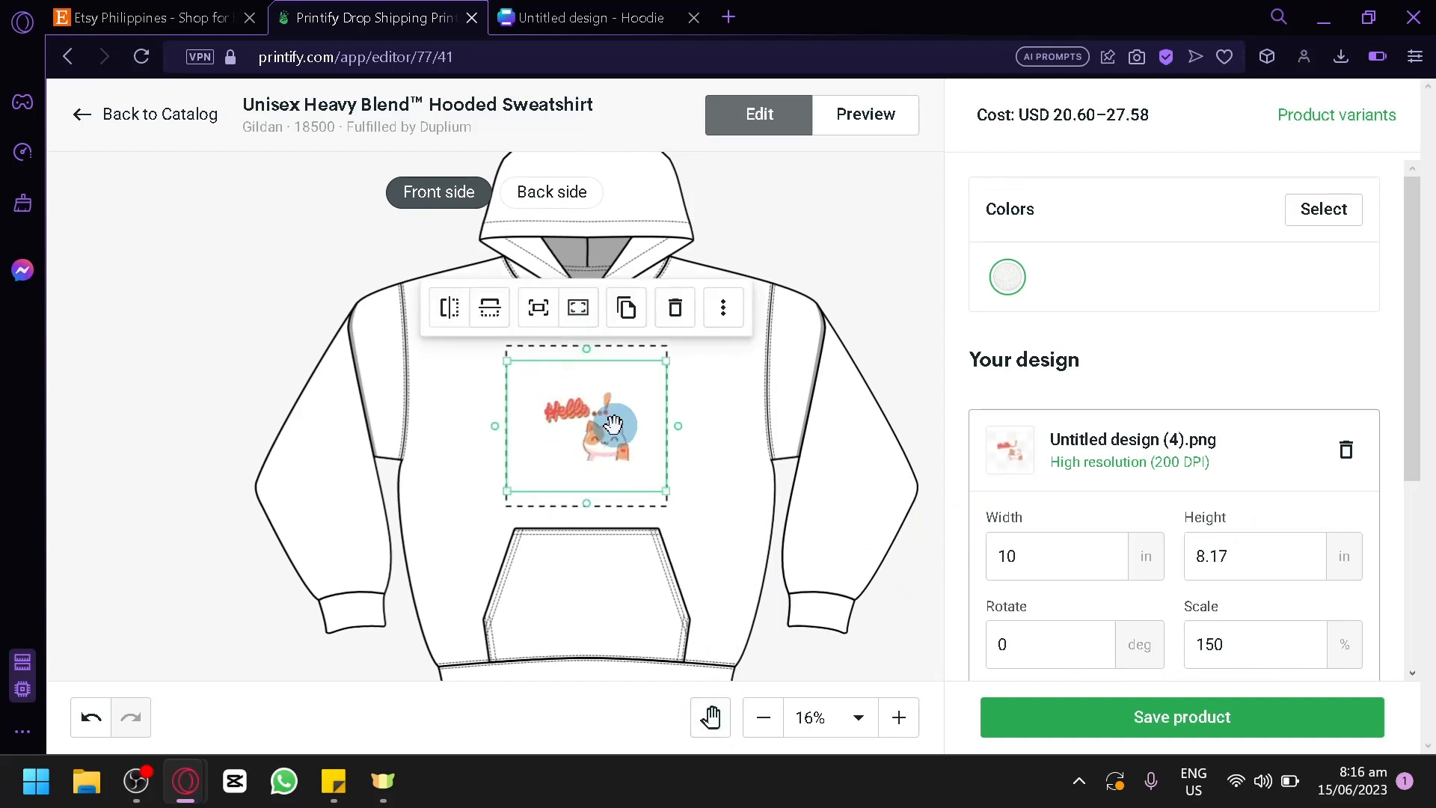
Preview the hoodie design in the Person 1 and Lifestyle mockup views, and save the product
left_click(868, 114)
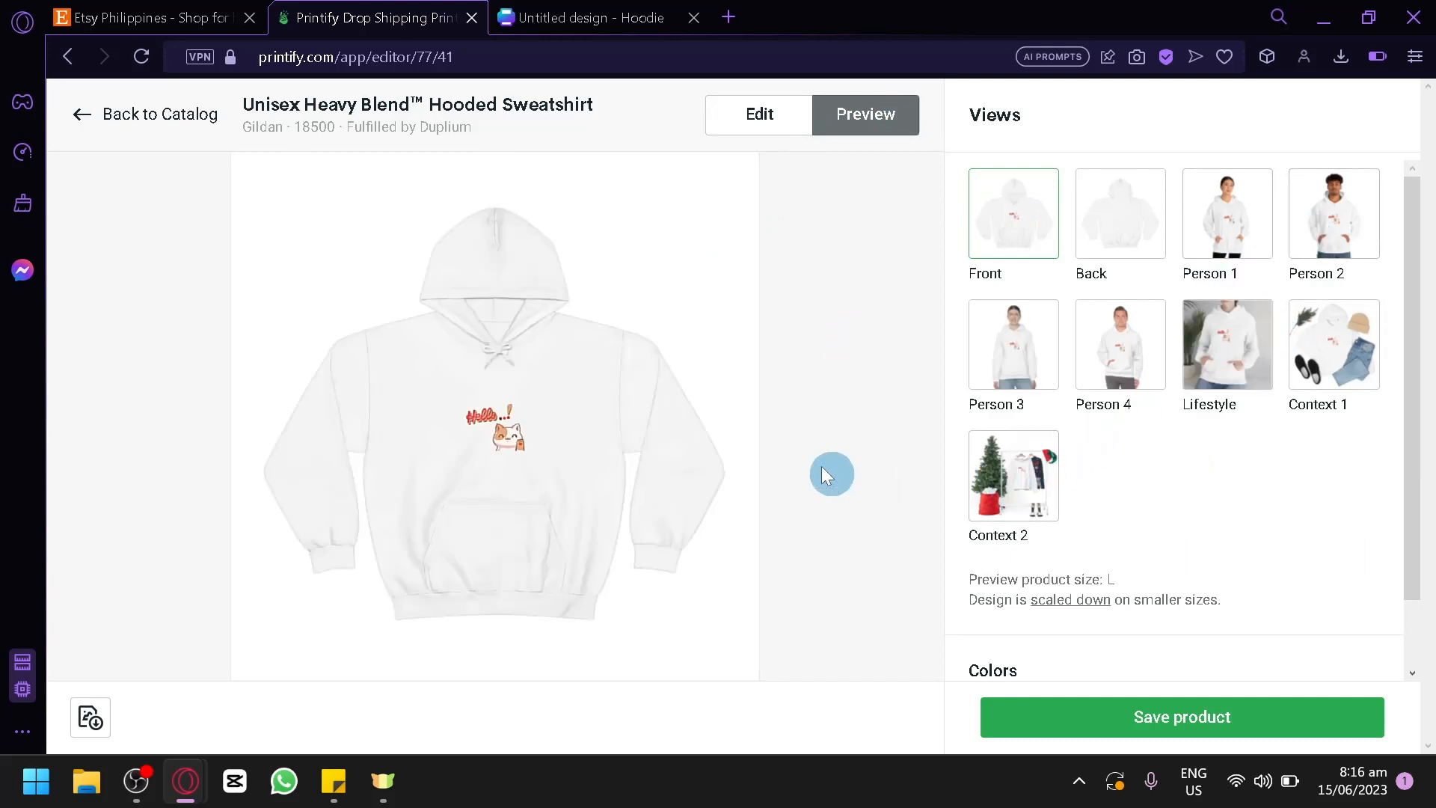
left_click(1230, 225)
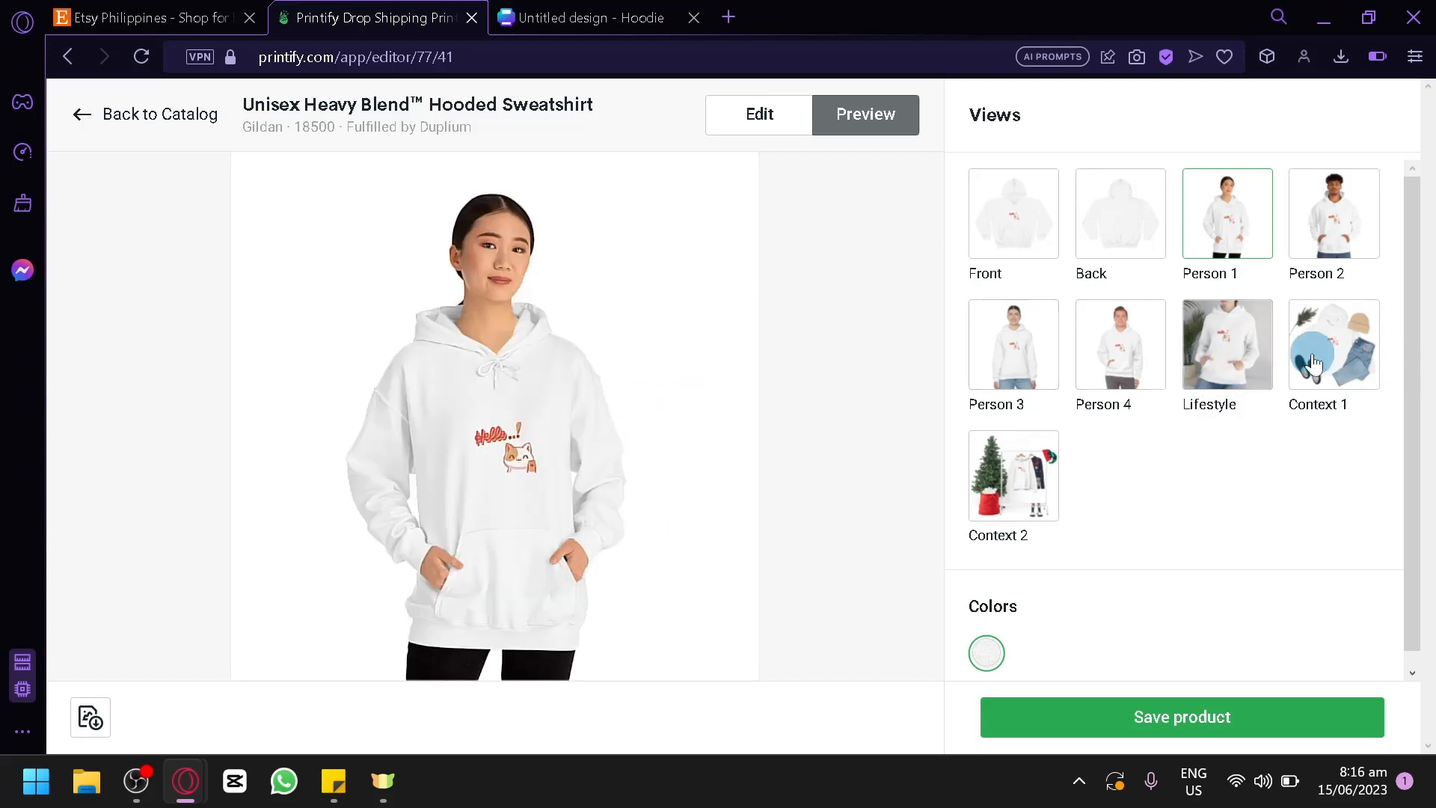
left_click(1198, 366)
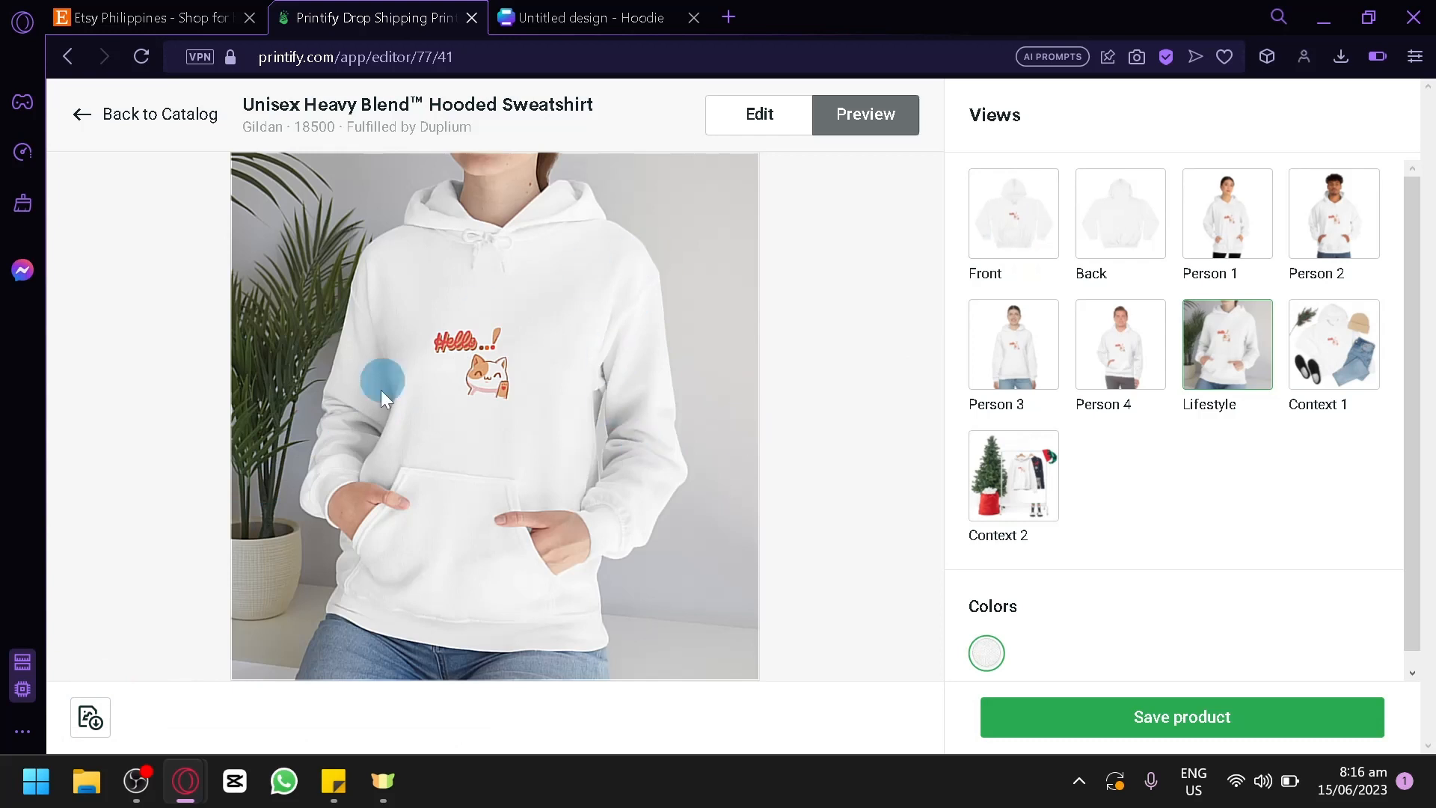
left_click(1083, 724)
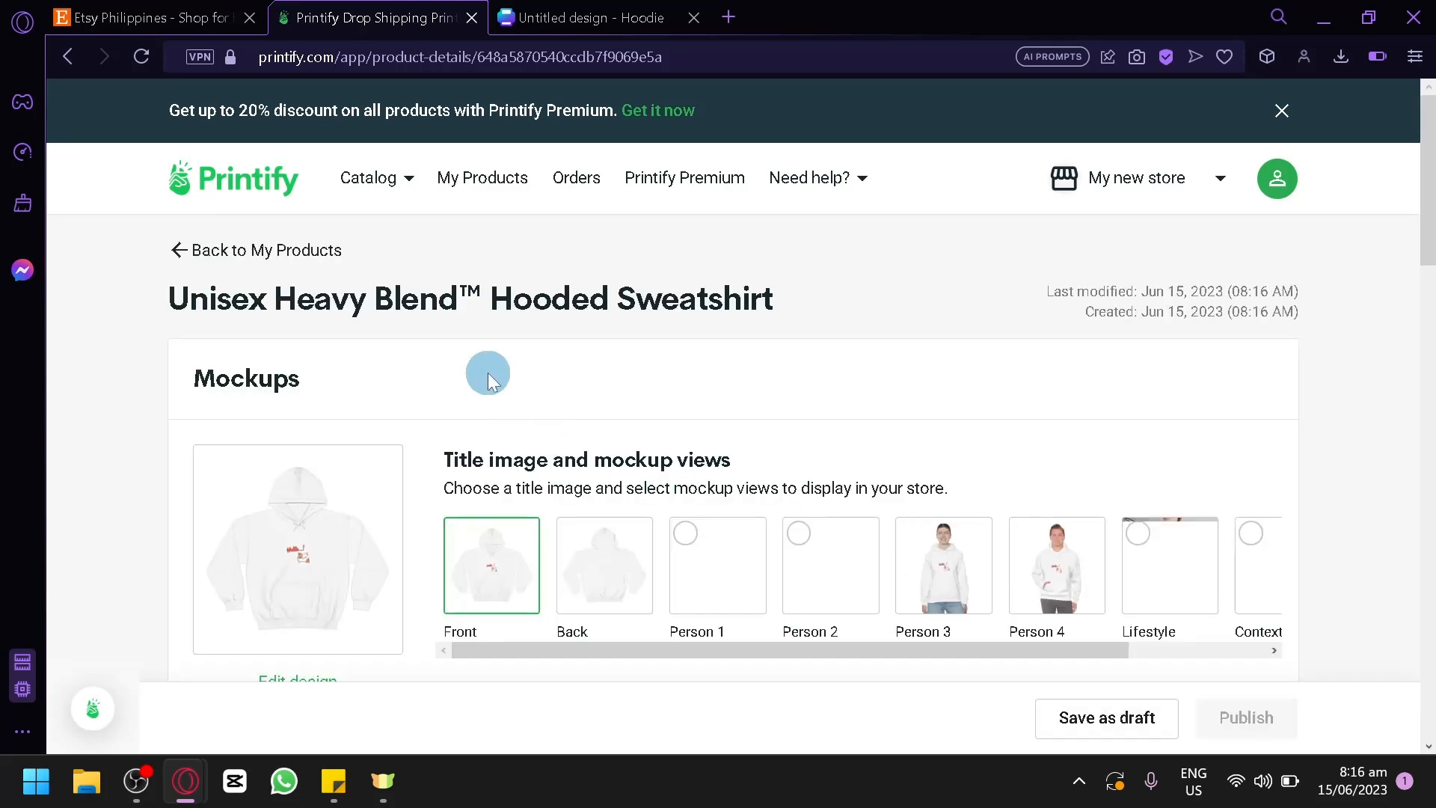
Review the saved hoodie's title, description, size prices and profit margins, and publishing settings
scroll(490, 383, "down", 10)
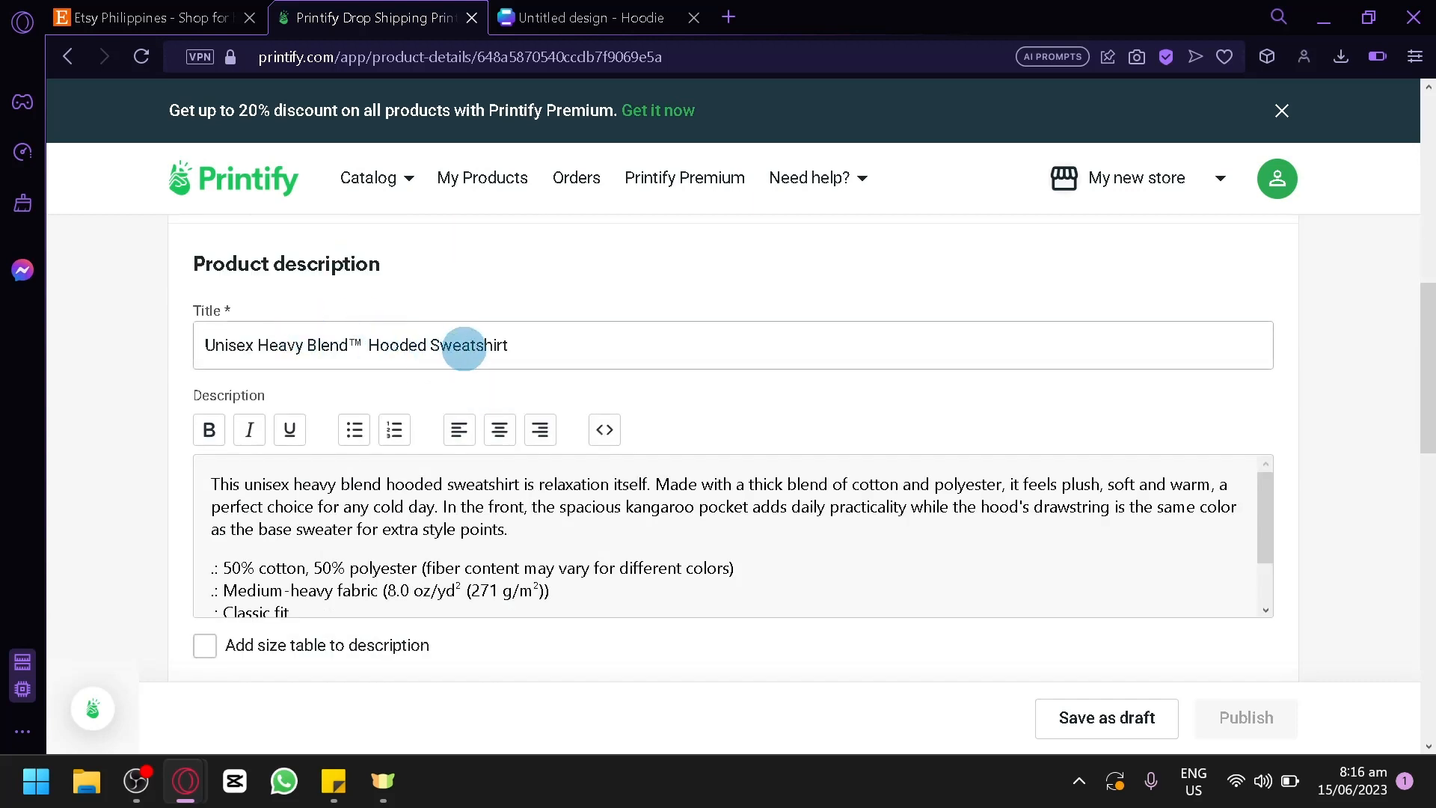
left_click(406, 337)
scroll(386, 367, "down", 2)
left_click(410, 348)
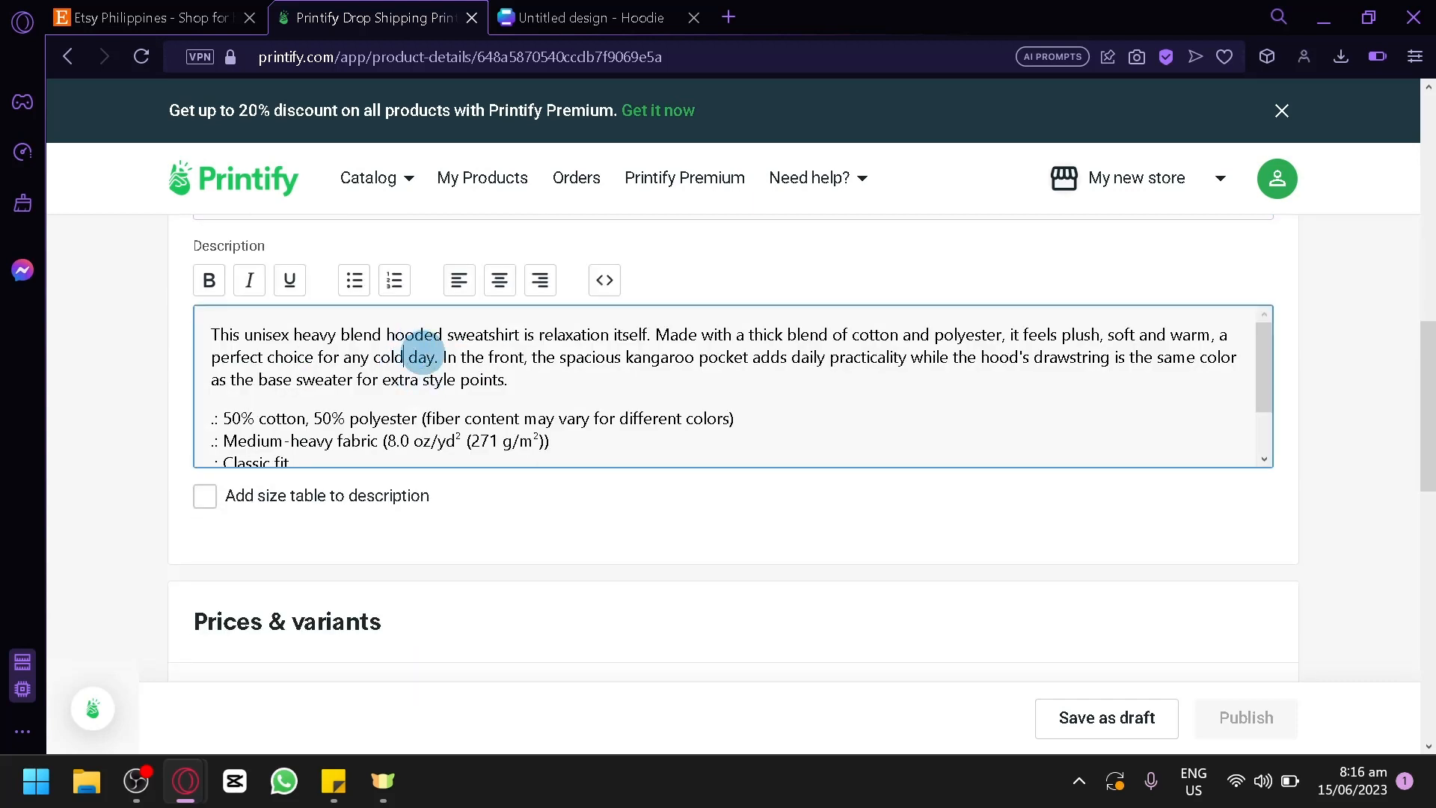
scroll(432, 353, "down", 1)
scroll(170, 568, "down", 4)
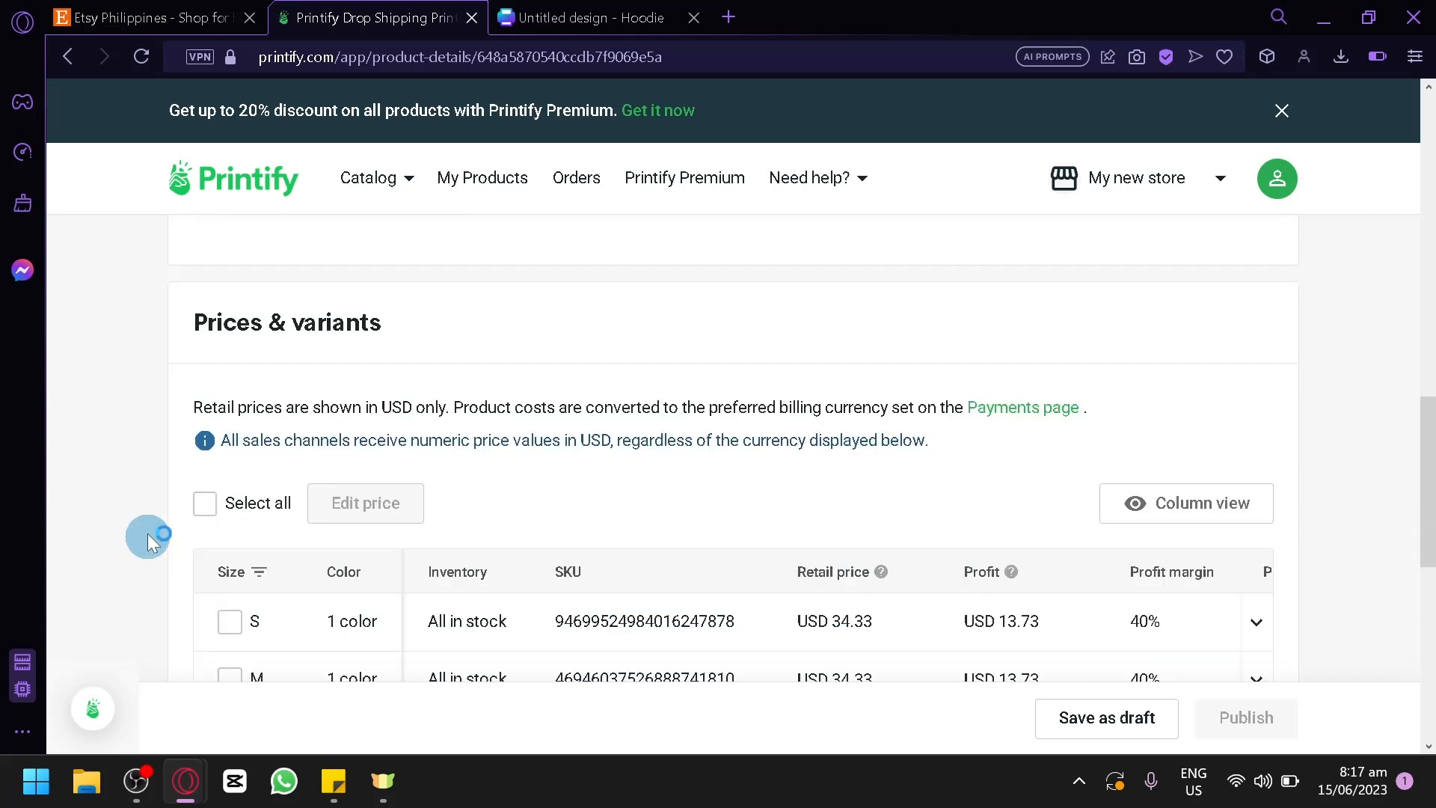
scroll(167, 481, "down", 6)
scroll(150, 481, "up", 2)
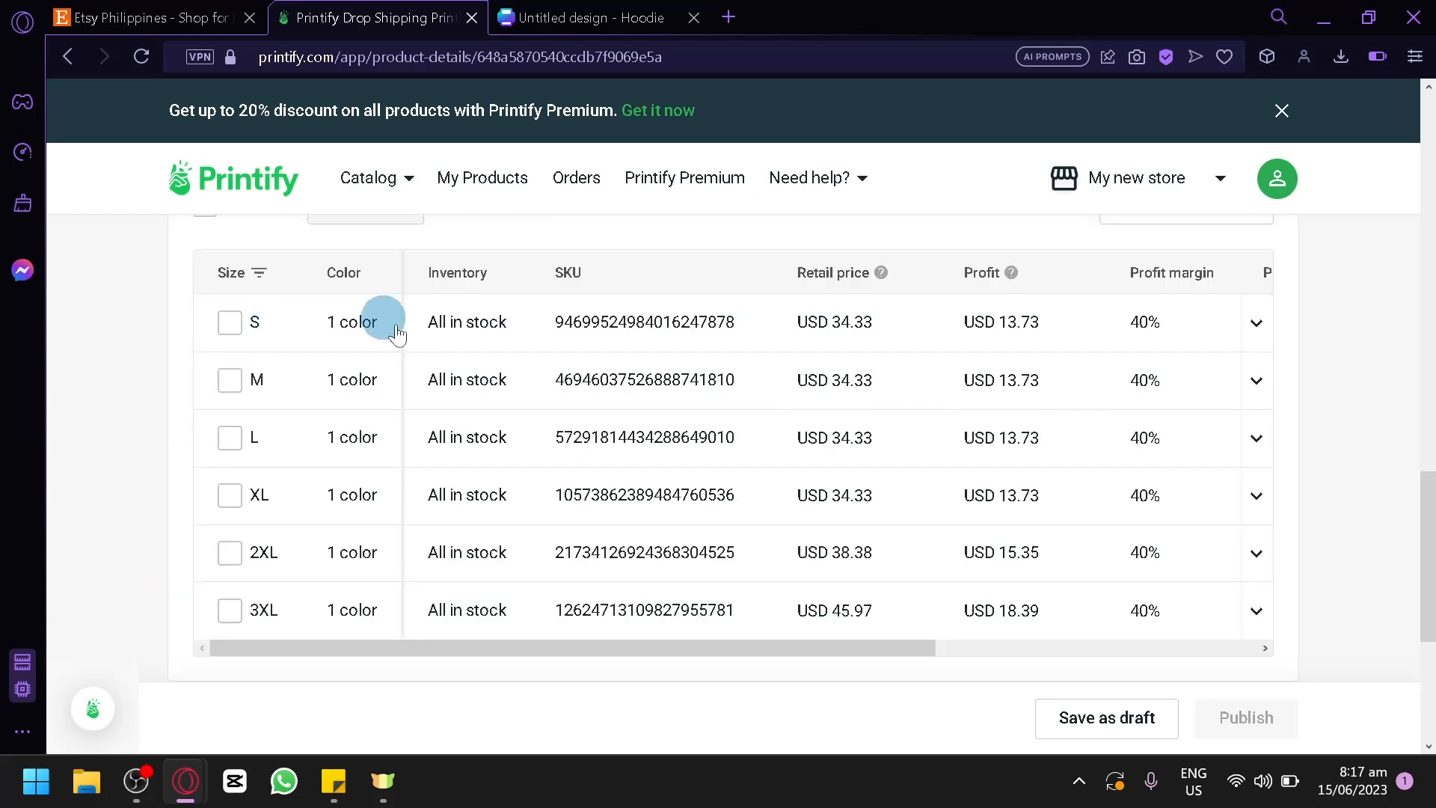
scroll(962, 442, "up", 2)
scroll(462, 429, "down", 6)
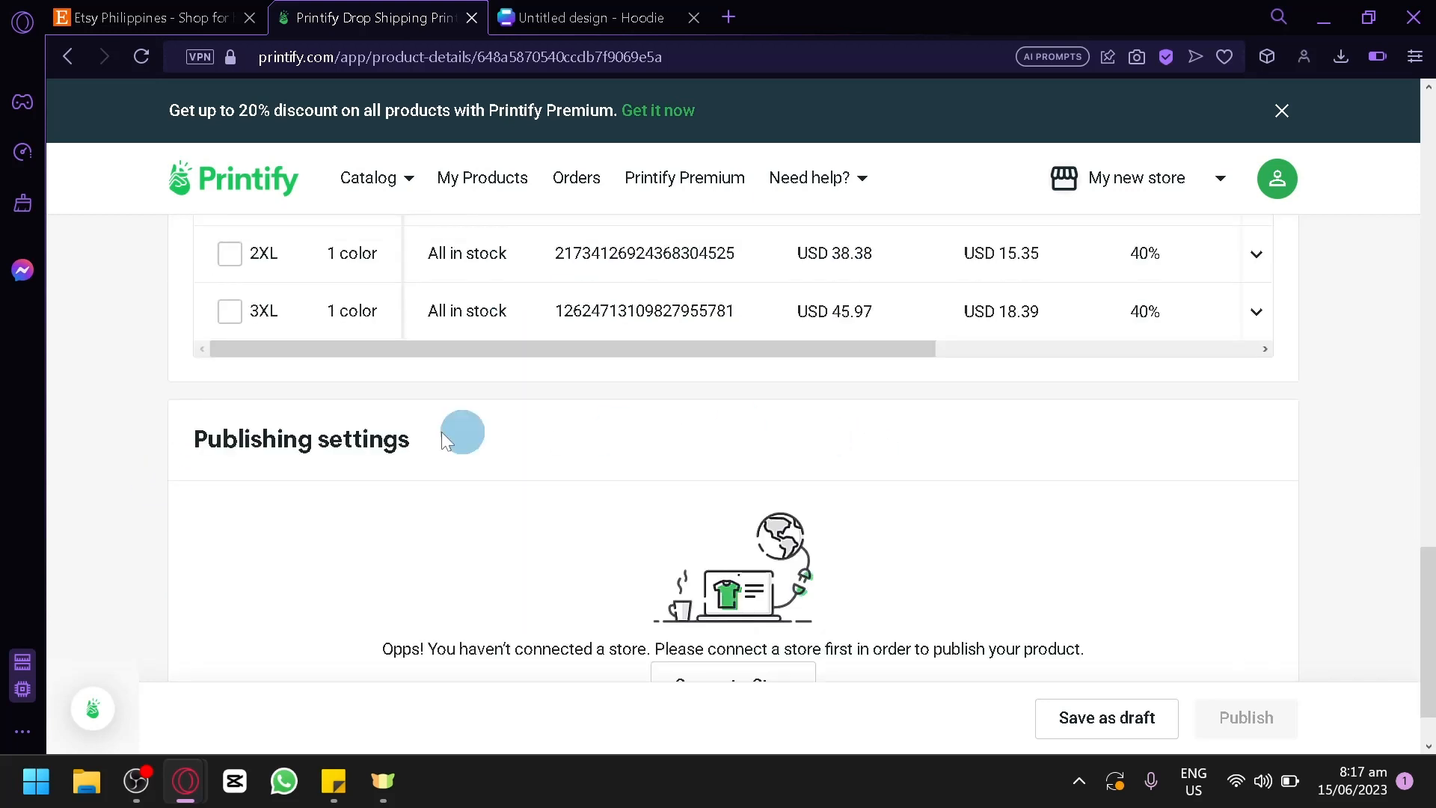
scroll(312, 407, "up", 4)
scroll(641, 240, "up", 2)
scroll(639, 314, "down", 8)
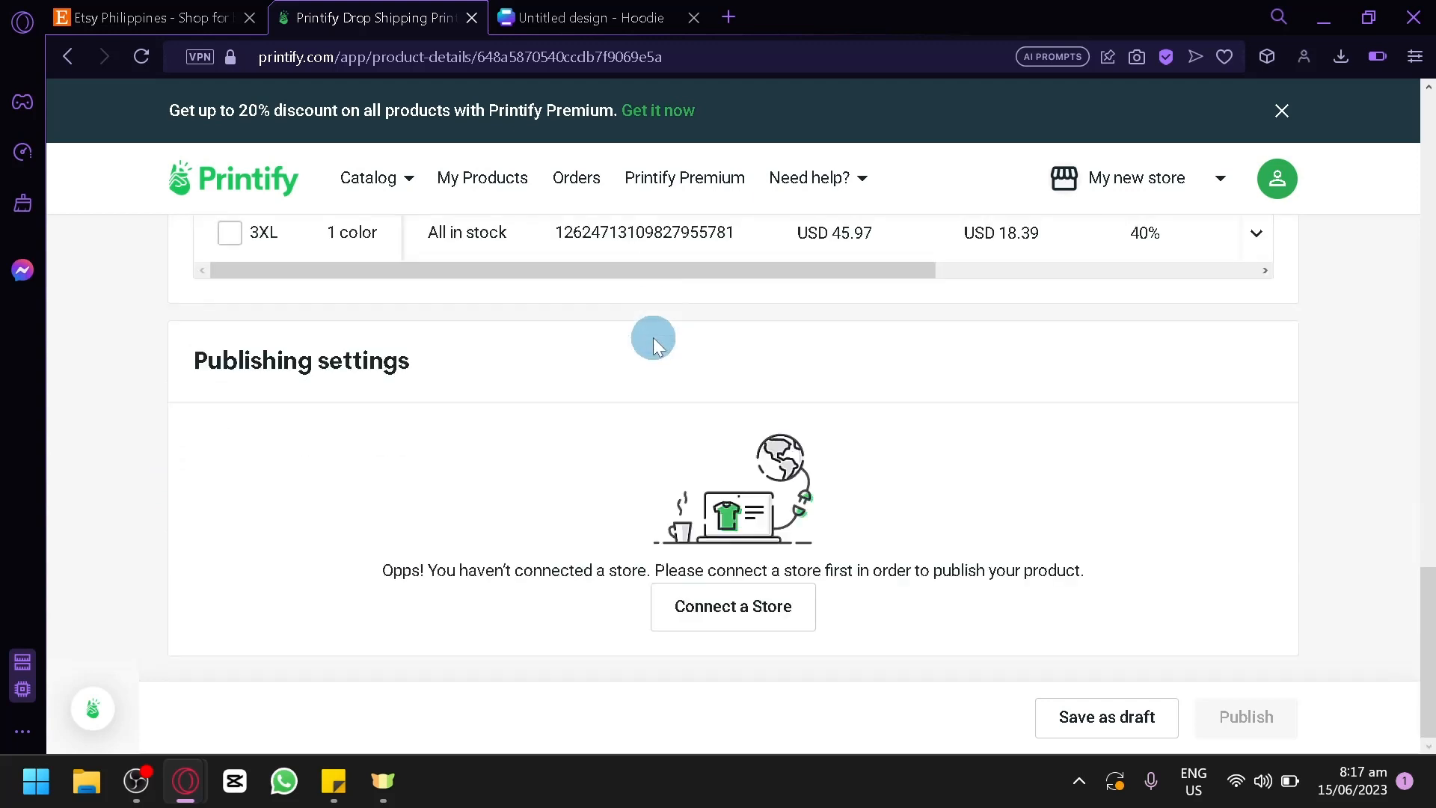
scroll(651, 337, "up", 1)
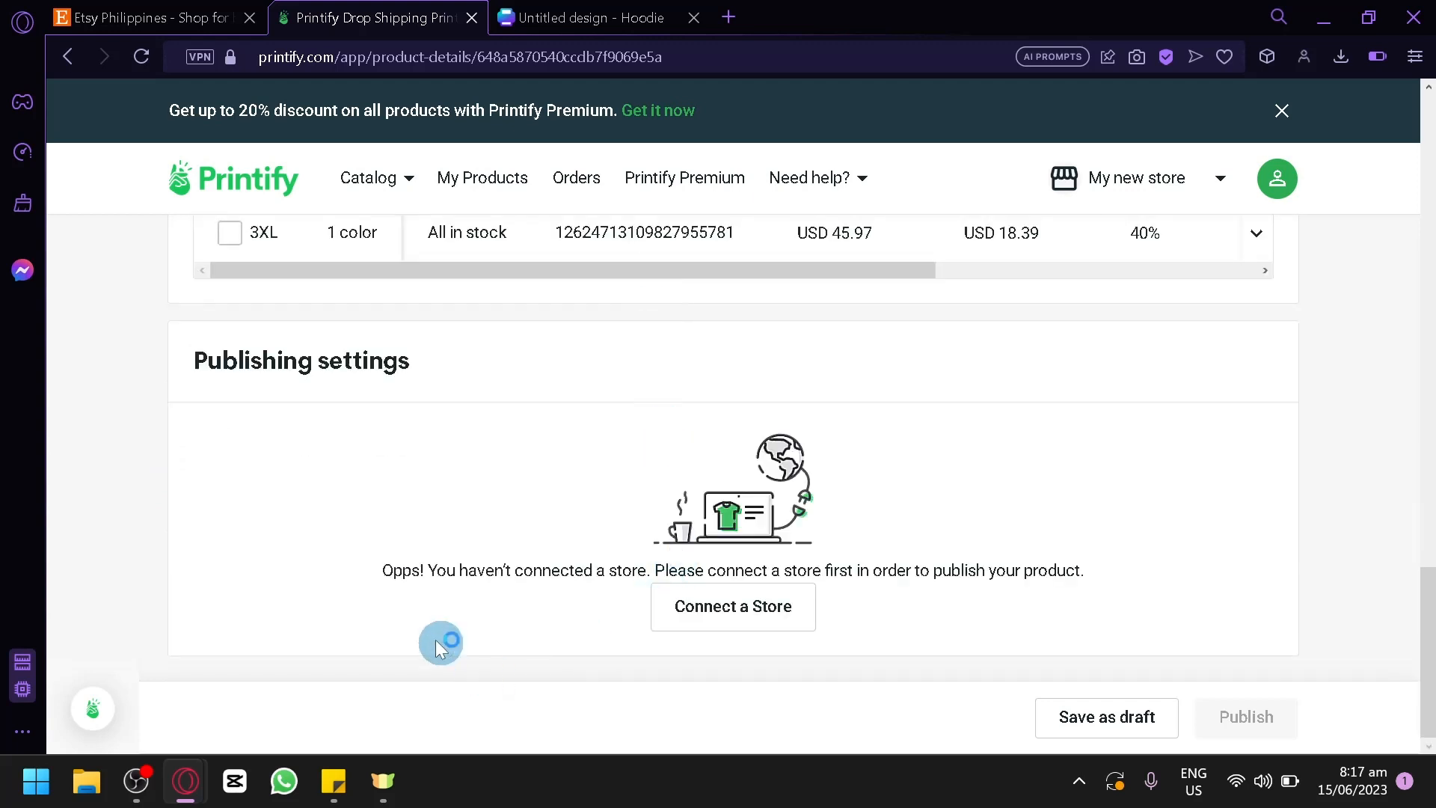
Start connecting a new store with Etsy as the sales channel, and check the Etsy home page before returning to its sign-in page
left_click(733, 607)
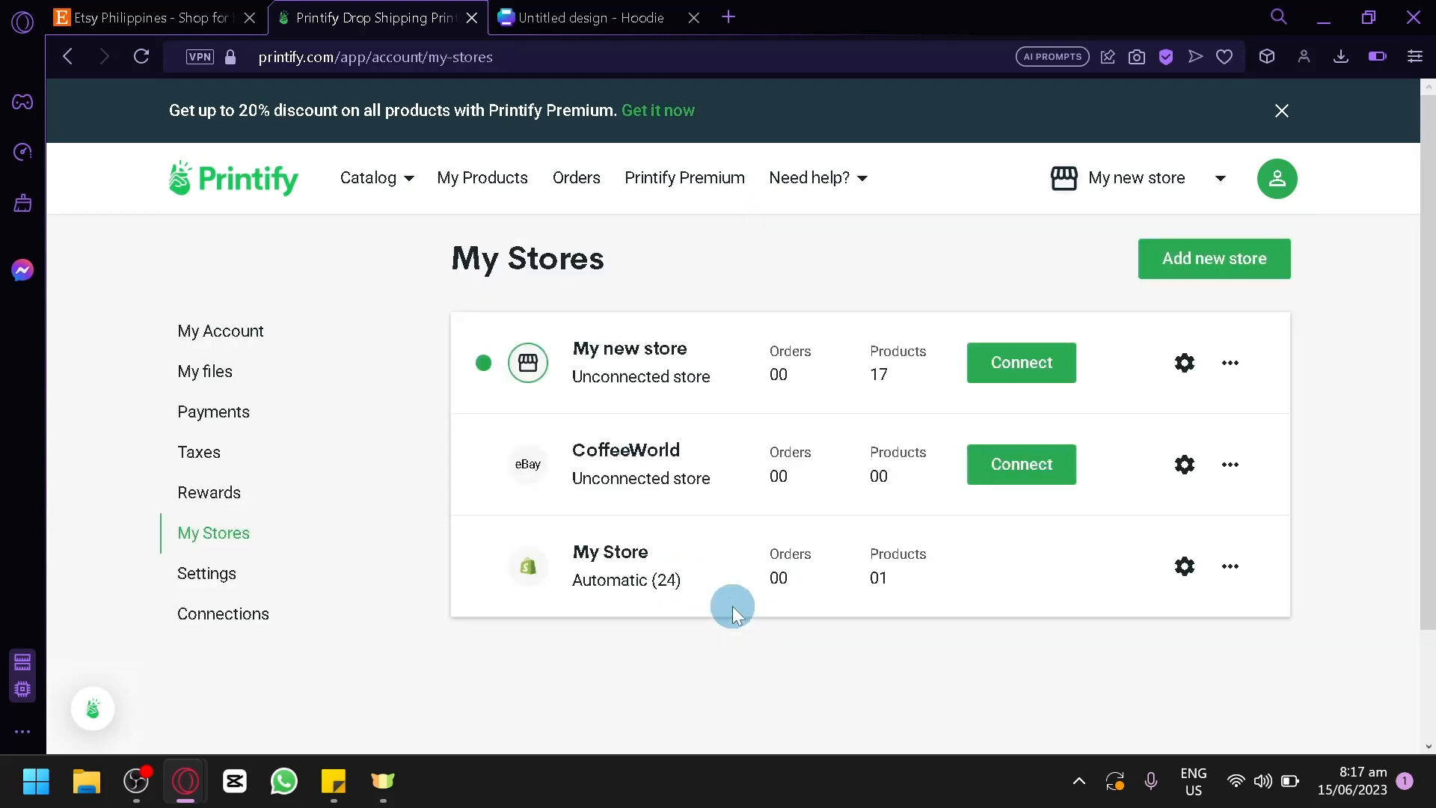
left_click(1219, 269)
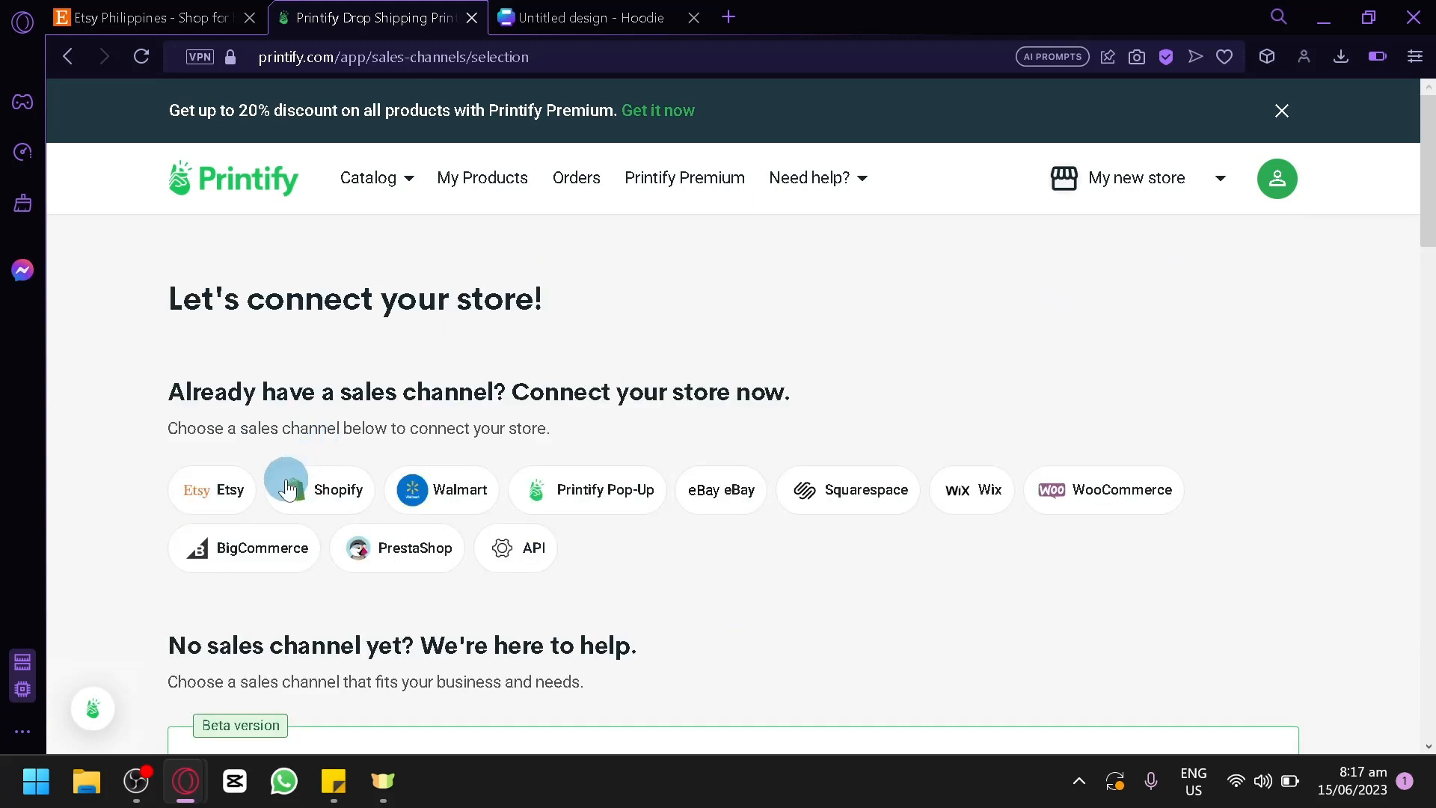
scroll(213, 432, "down", 2)
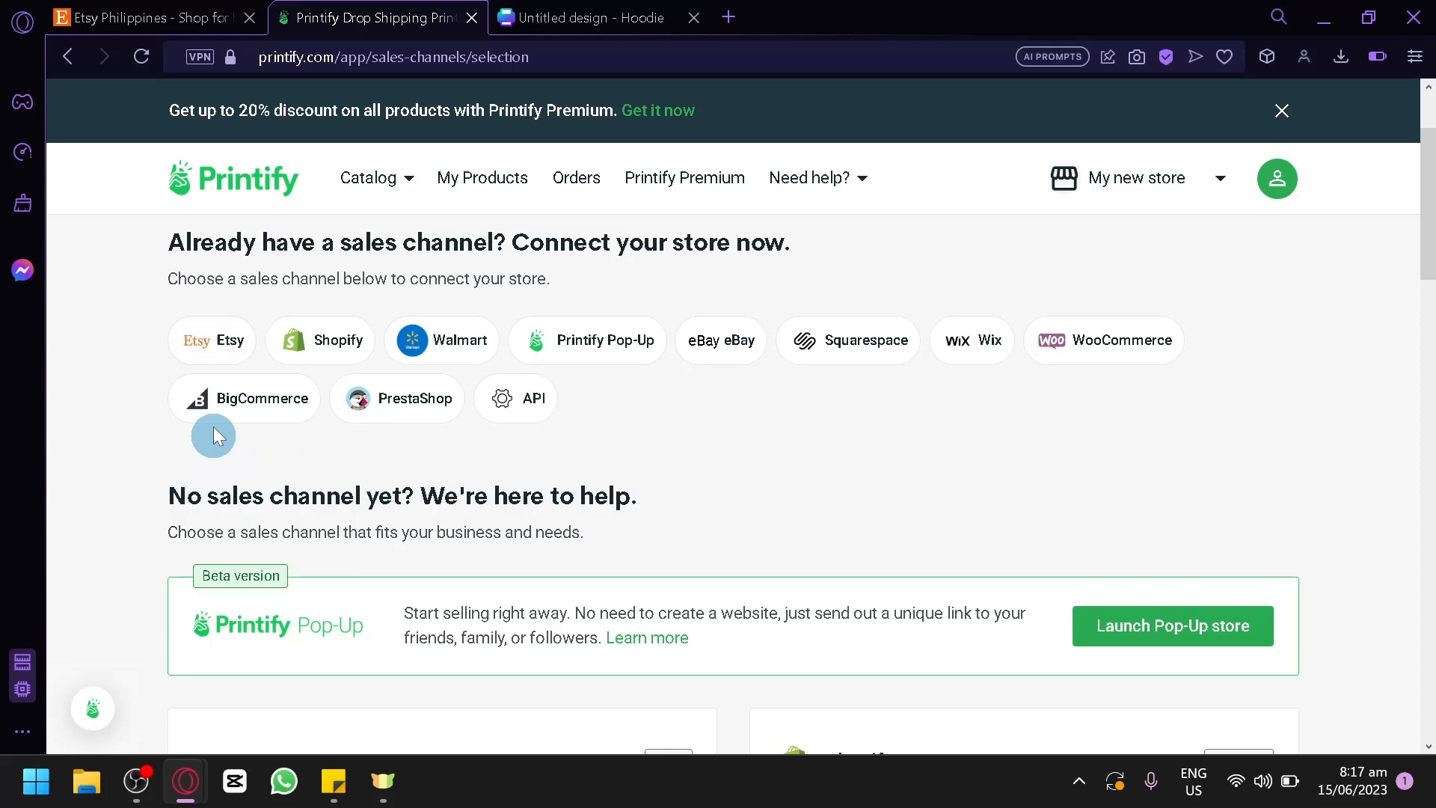
left_click(197, 353)
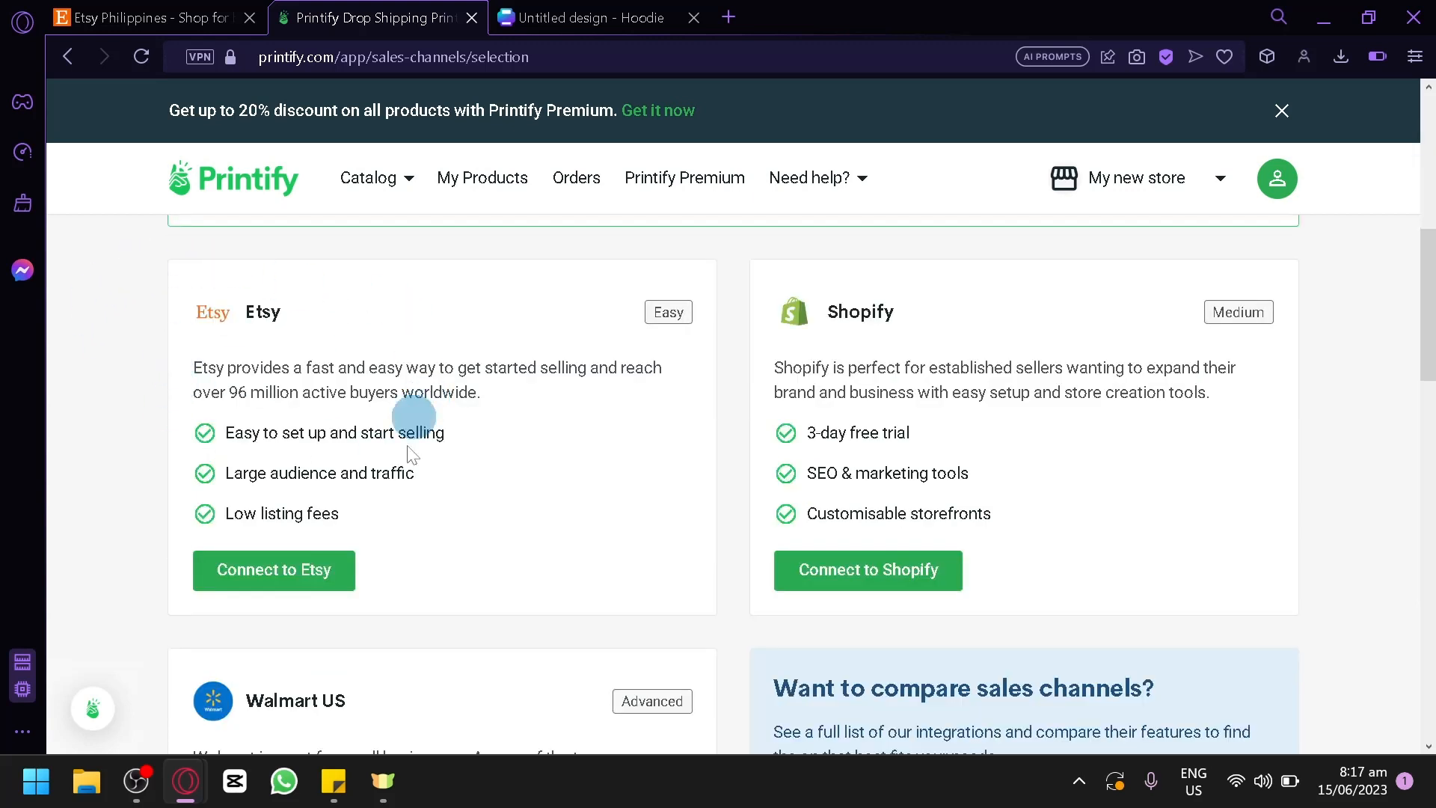
left_click(315, 578)
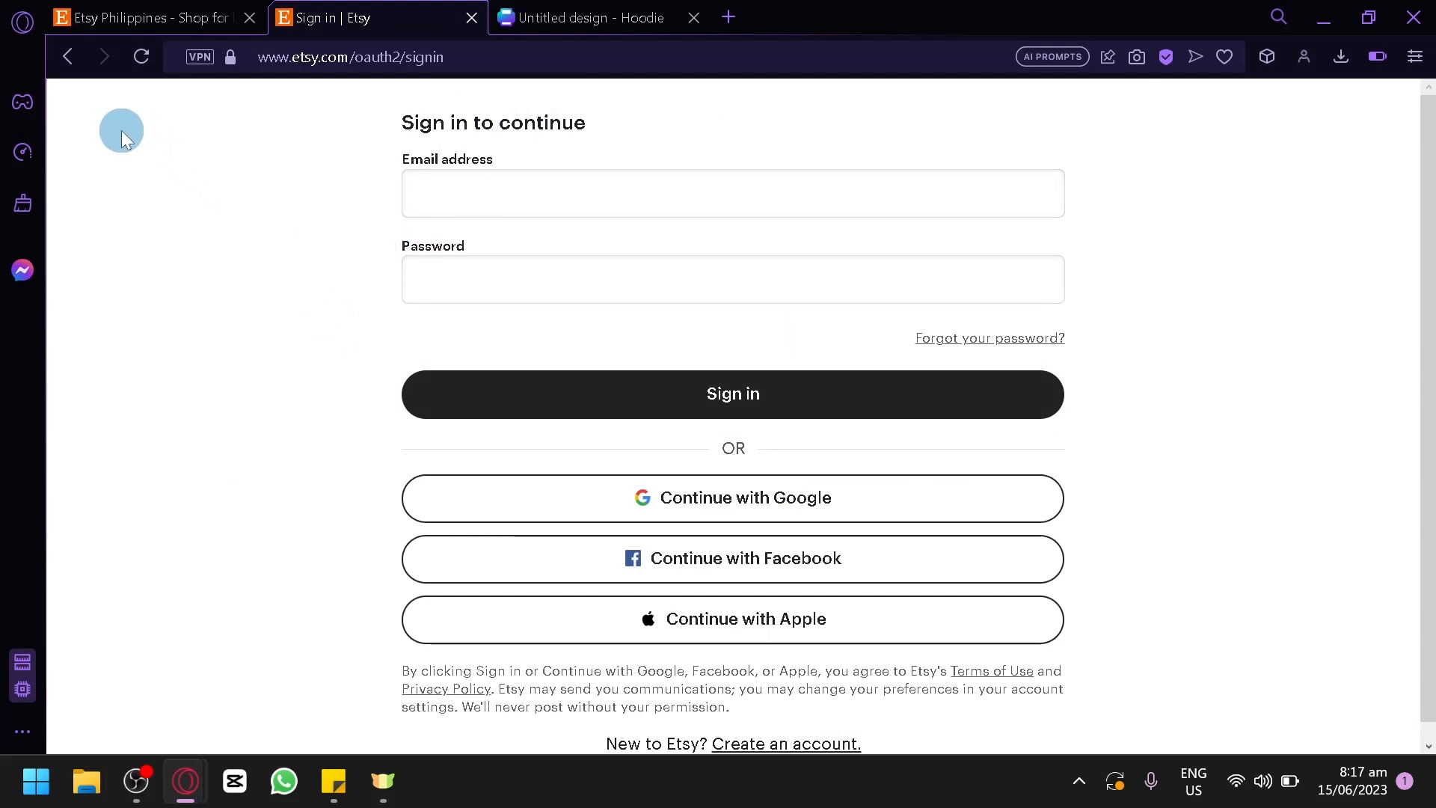
left_click(112, 15)
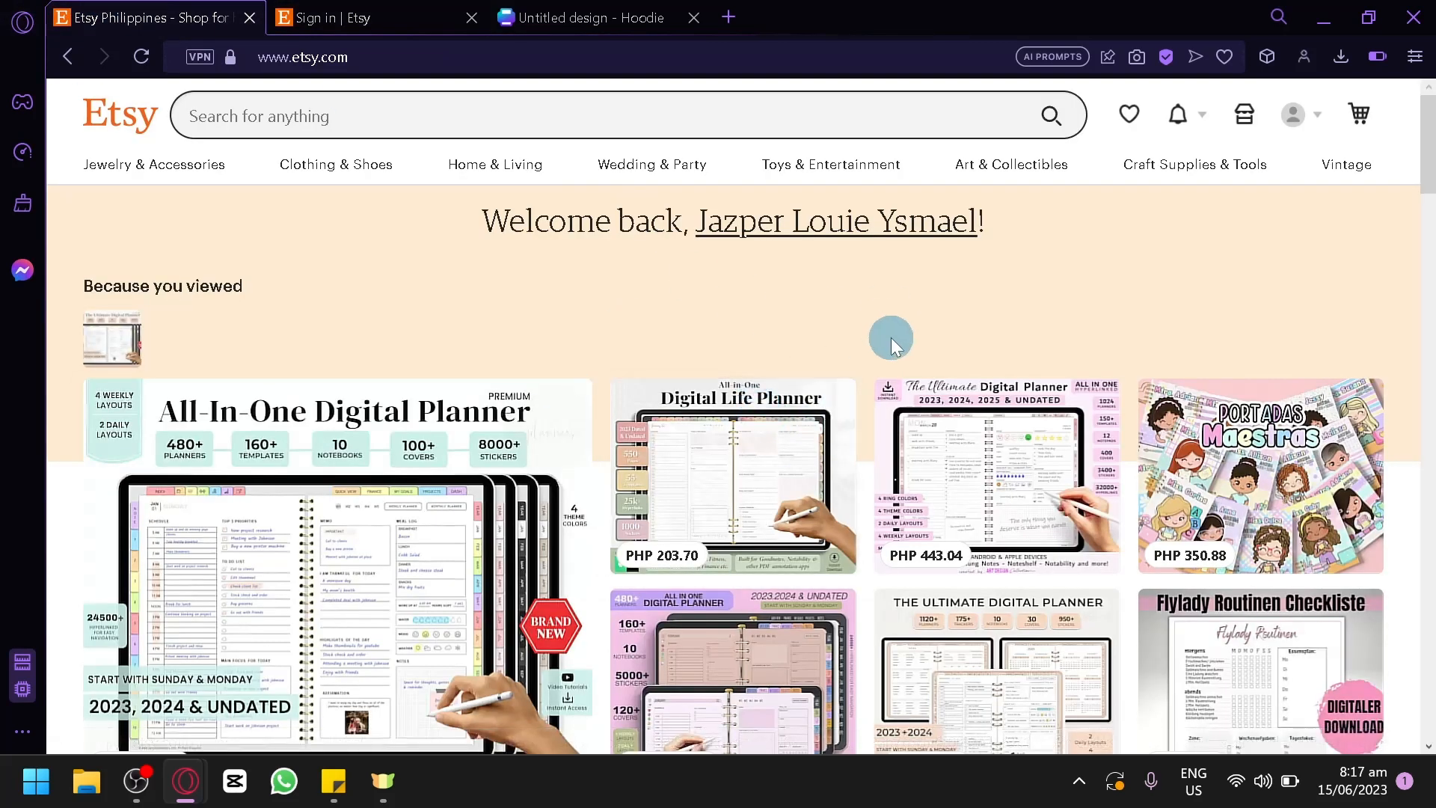
left_click(329, 16)
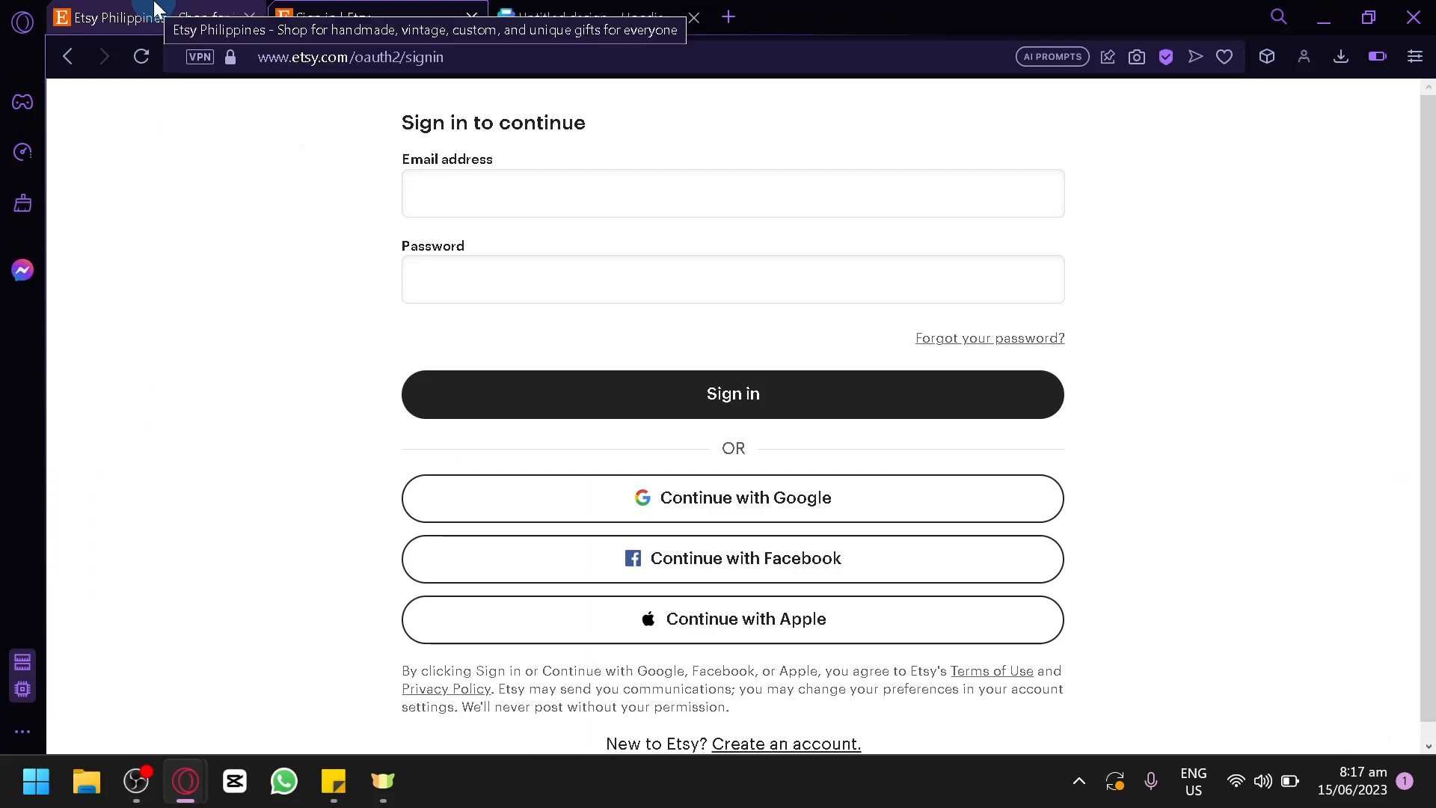